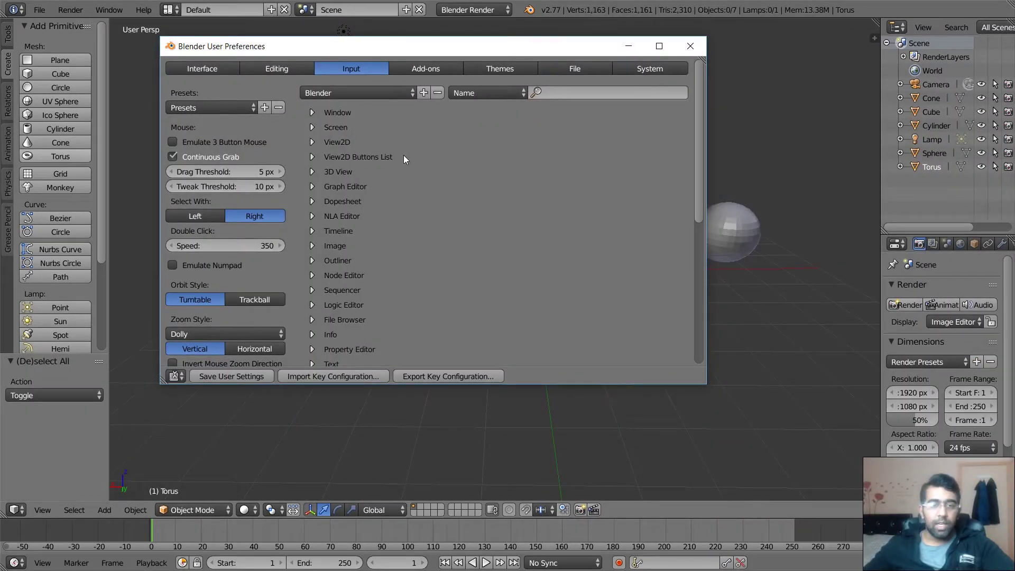
Reposition, close and reopen the User Preferences, and apply the Blender preset in the input settings.
click(440, 53)
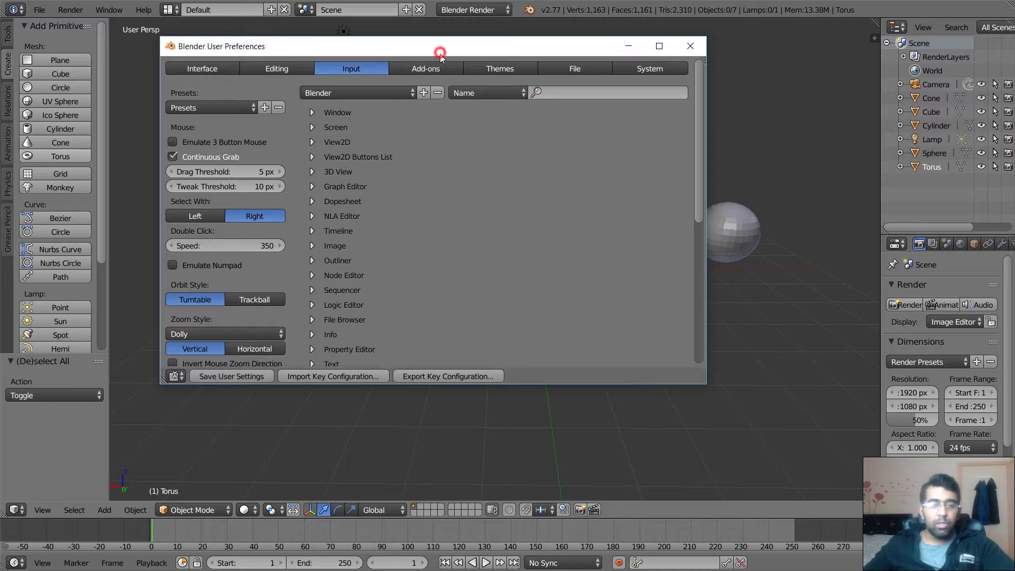
drag(440, 54, 441, 72)
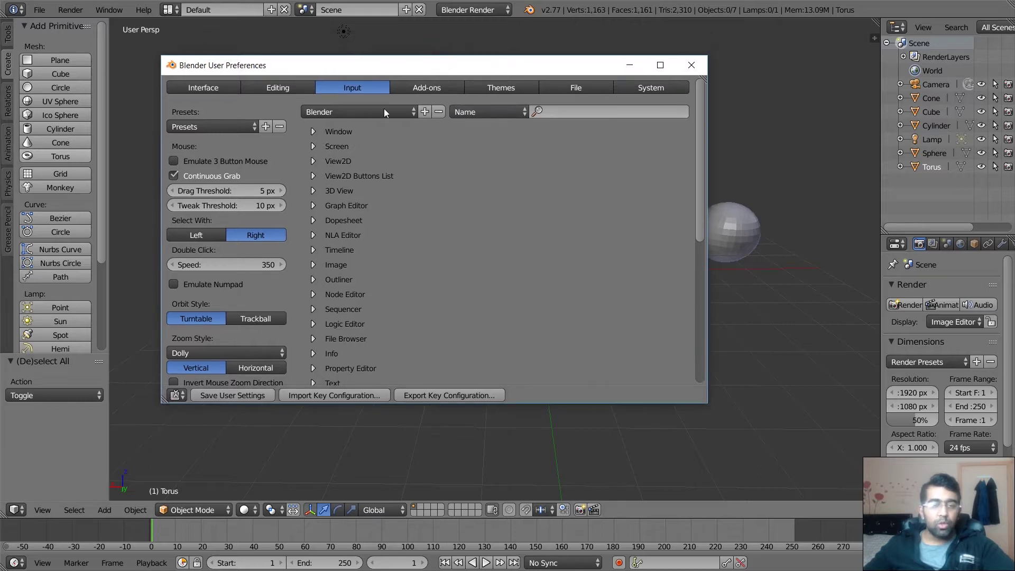
click(38, 10)
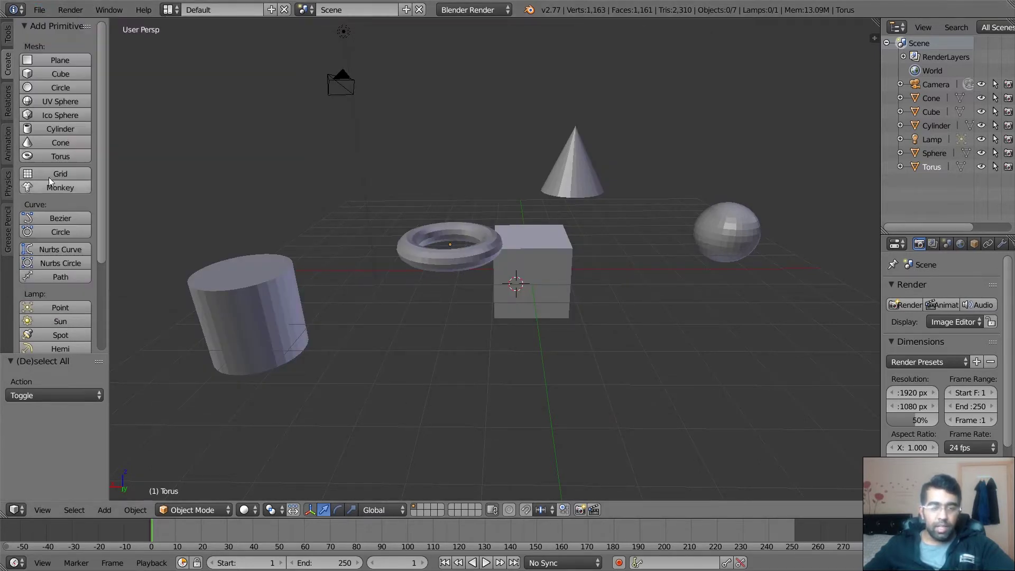
click(38, 9)
click(58, 161)
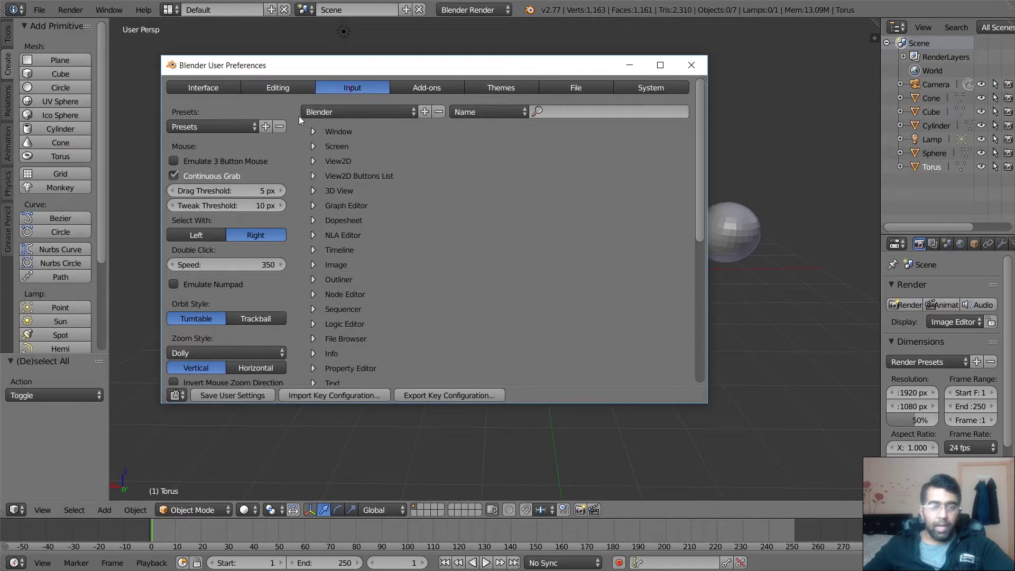
click(226, 129)
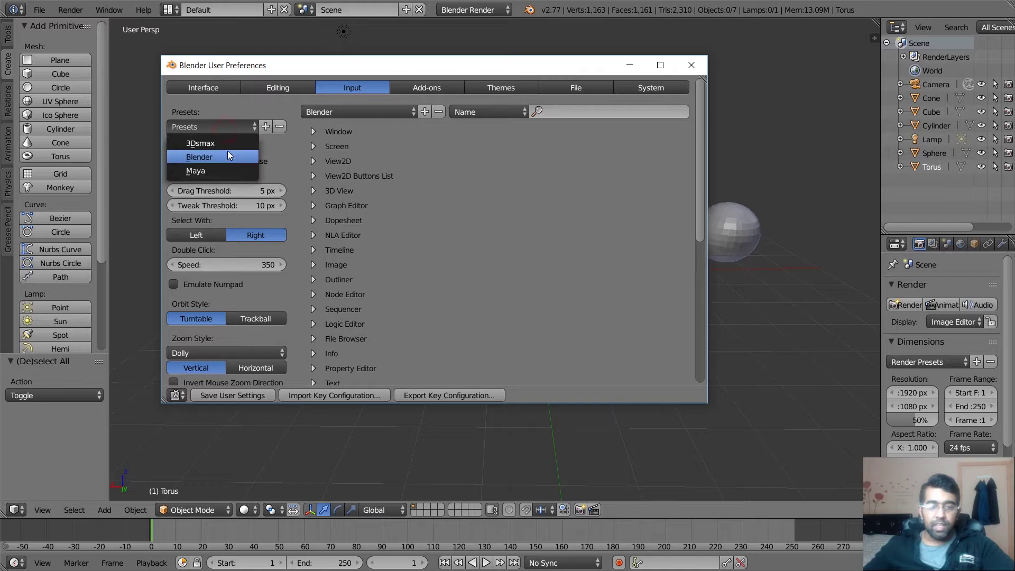
click(220, 155)
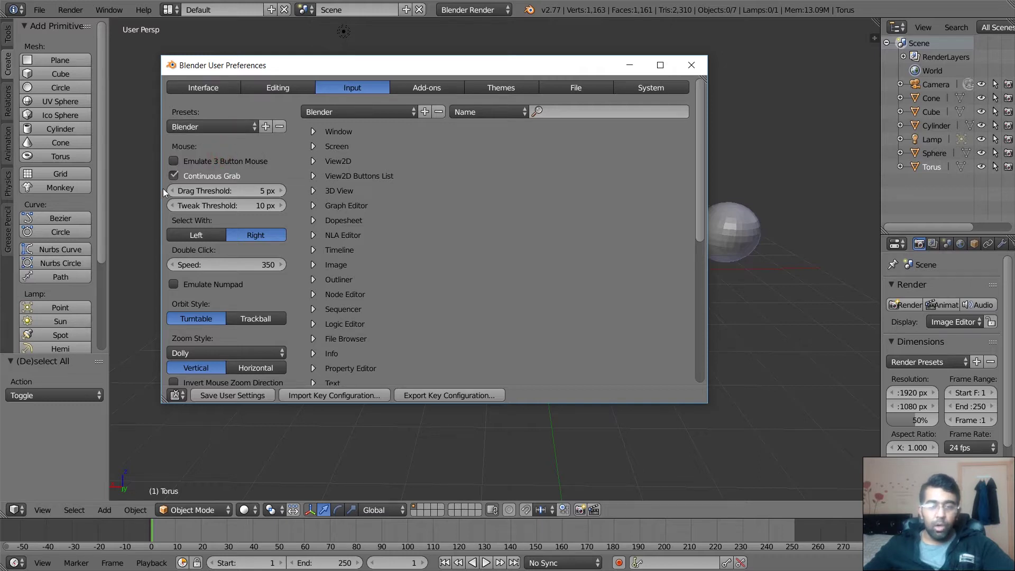
Move the User Preferences window off the cylinder and choose the Blender input preset again.
drag(342, 73, 391, 92)
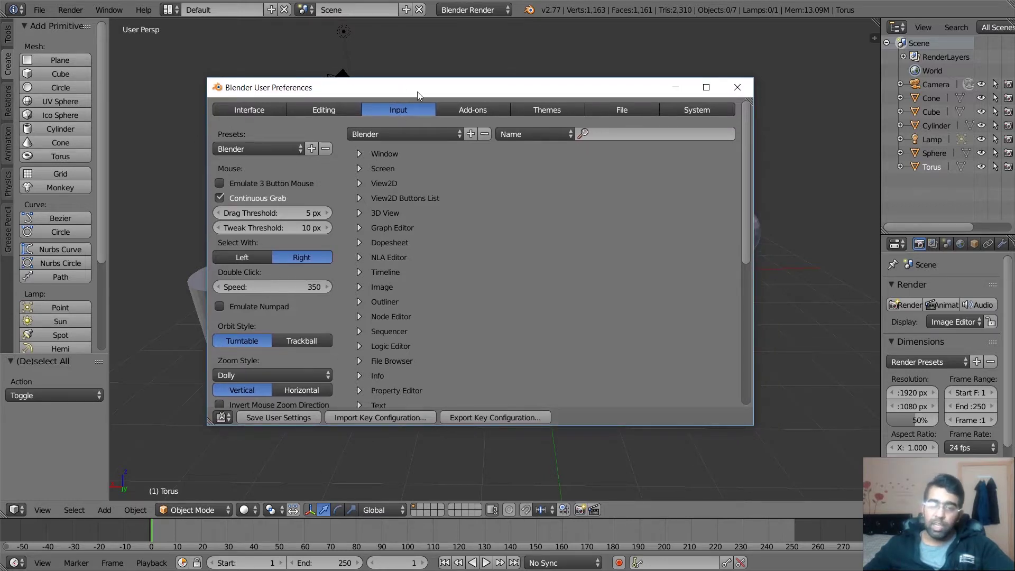
drag(411, 90, 540, 98)
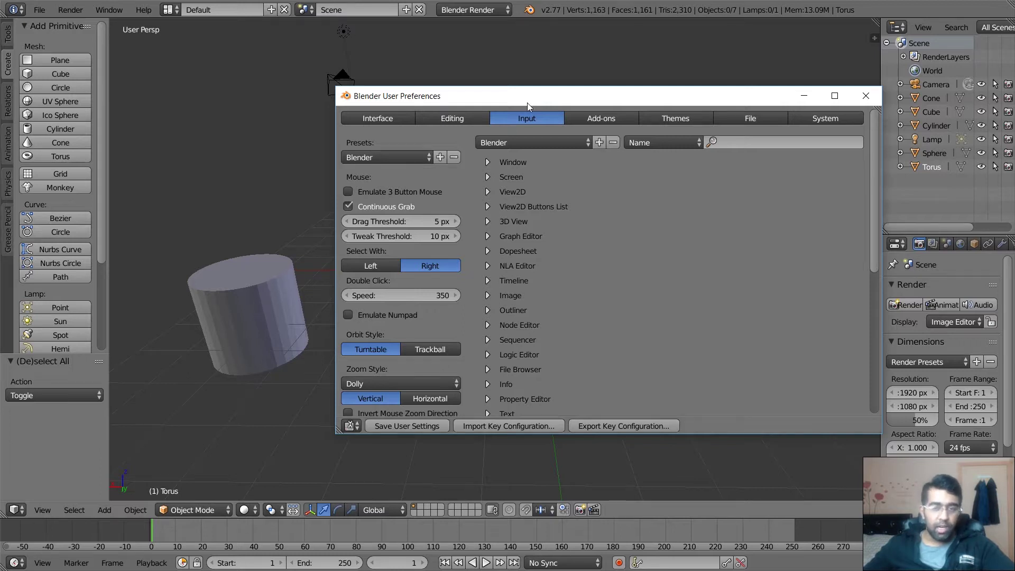
drag(530, 99, 498, 107)
click(409, 162)
click(377, 194)
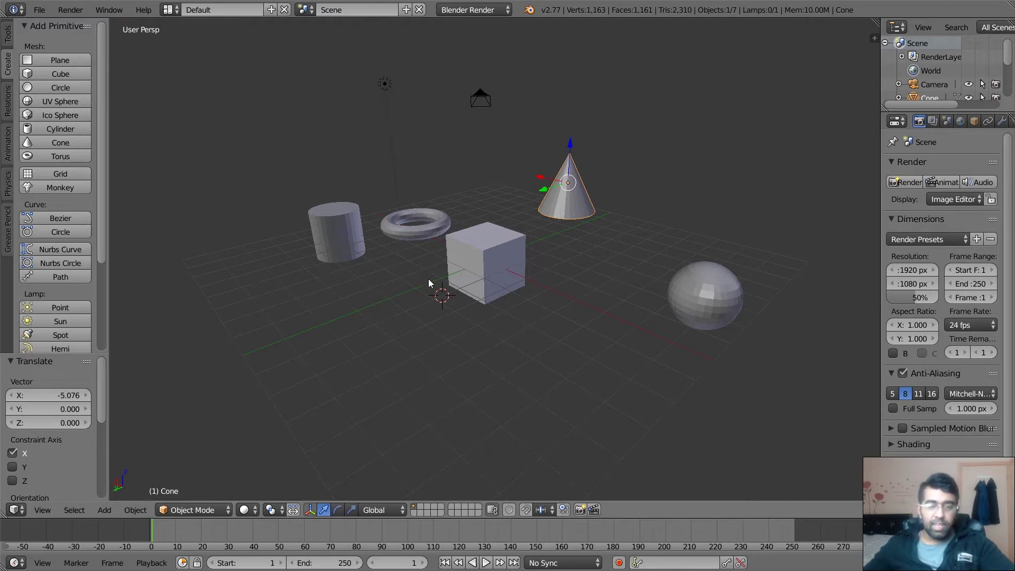
Select the cylinder, cube, cone and sphere one at a time in the 3D viewport, finishing with the cube.
right_click(332, 225)
right_click(475, 245)
right_click(565, 190)
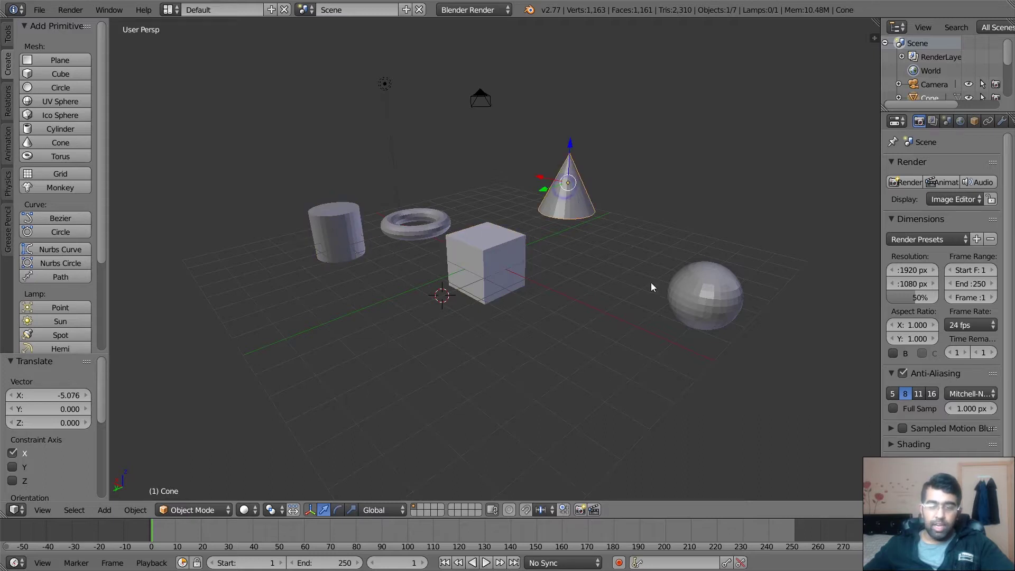
right_click(711, 299)
right_click(566, 190)
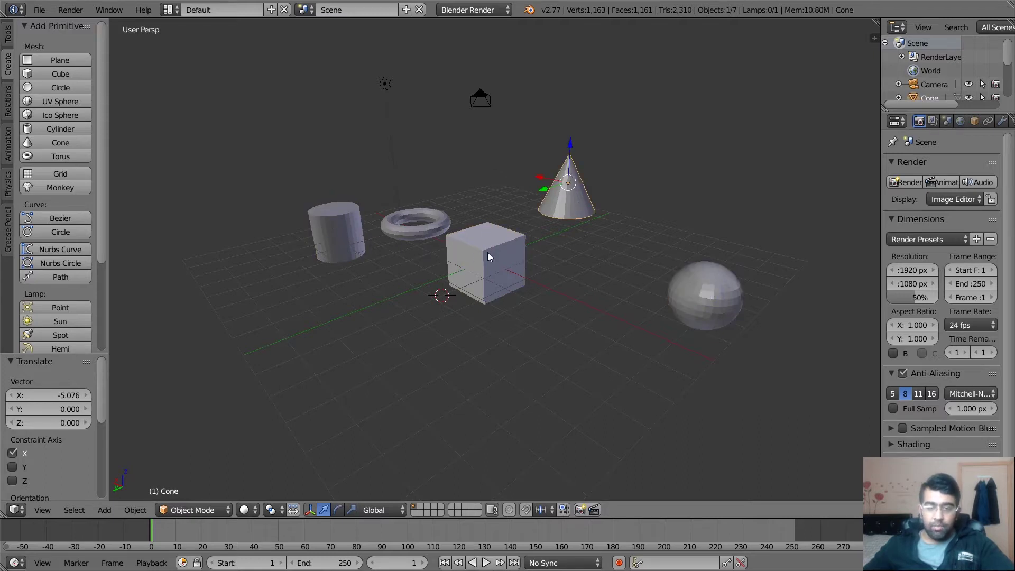
right_click(488, 252)
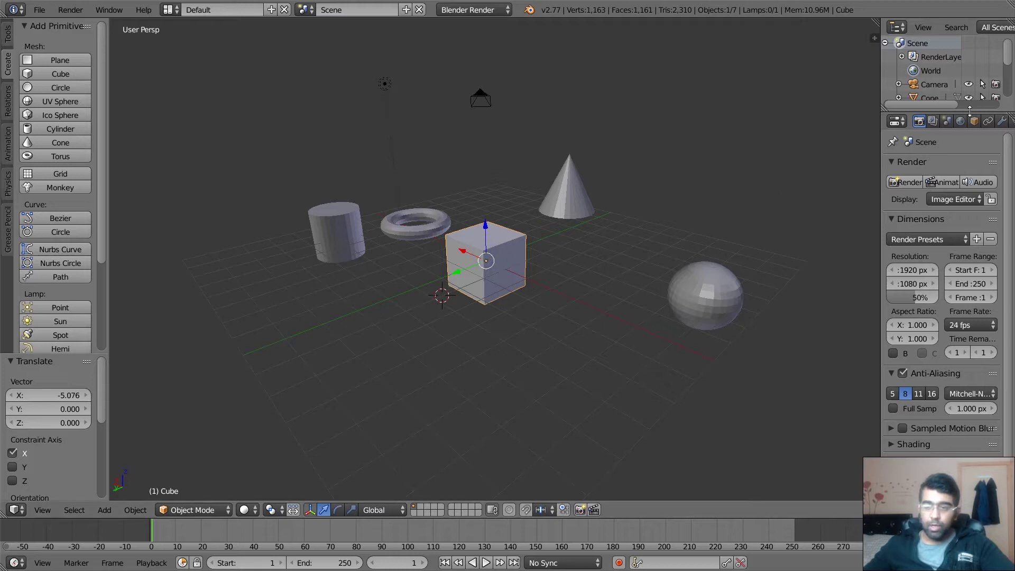
Enlarge the outliner to show all objects and select Cone, Cylinder, Lamp, Sphere and Torus in it one by one.
drag(972, 110, 971, 233)
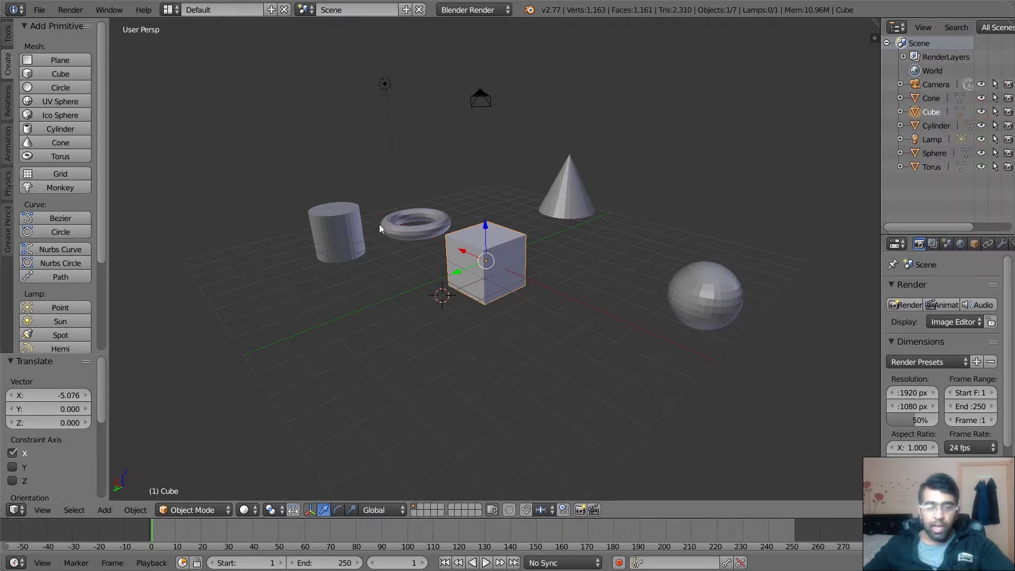
click(933, 100)
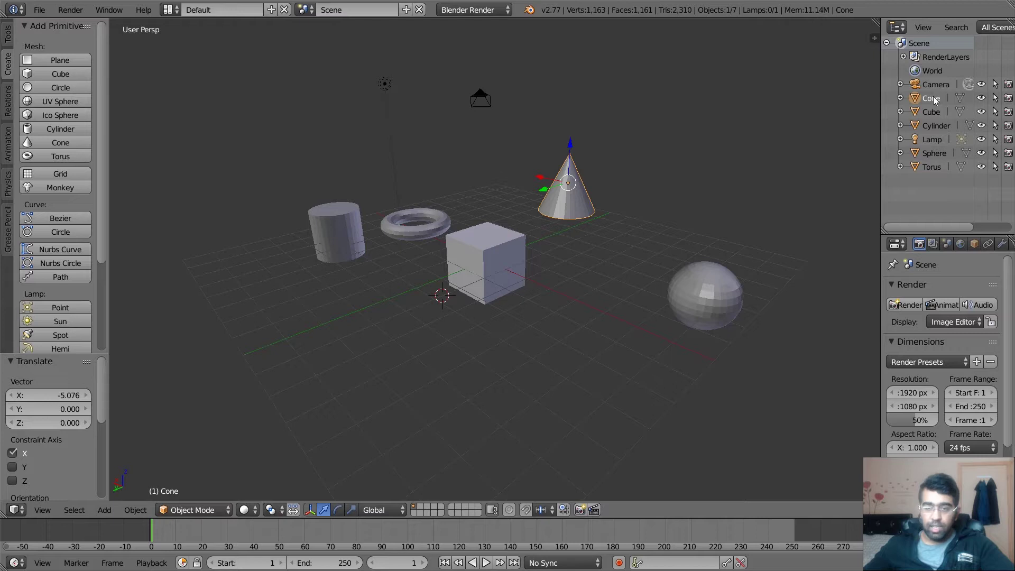
click(934, 128)
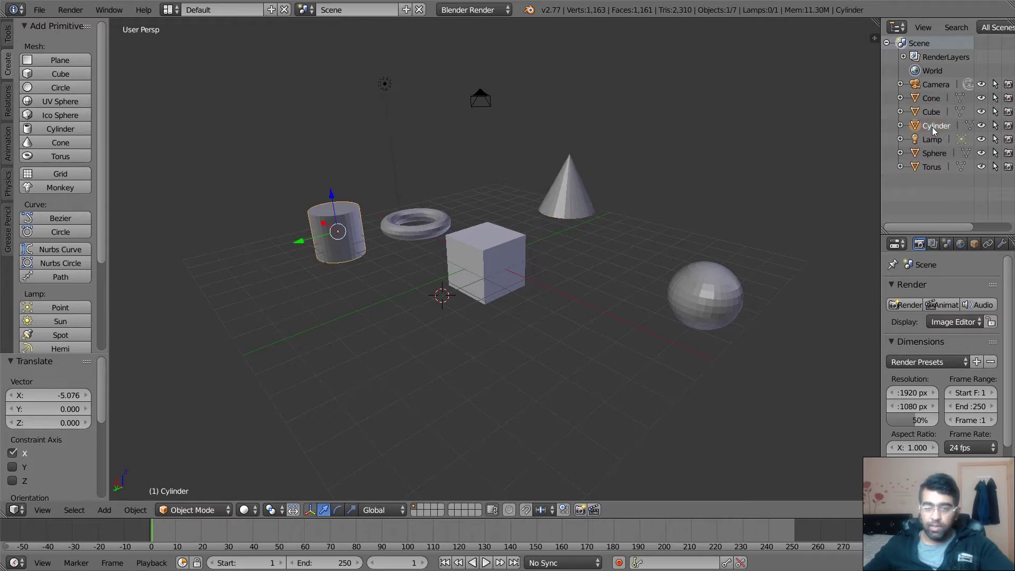
click(937, 141)
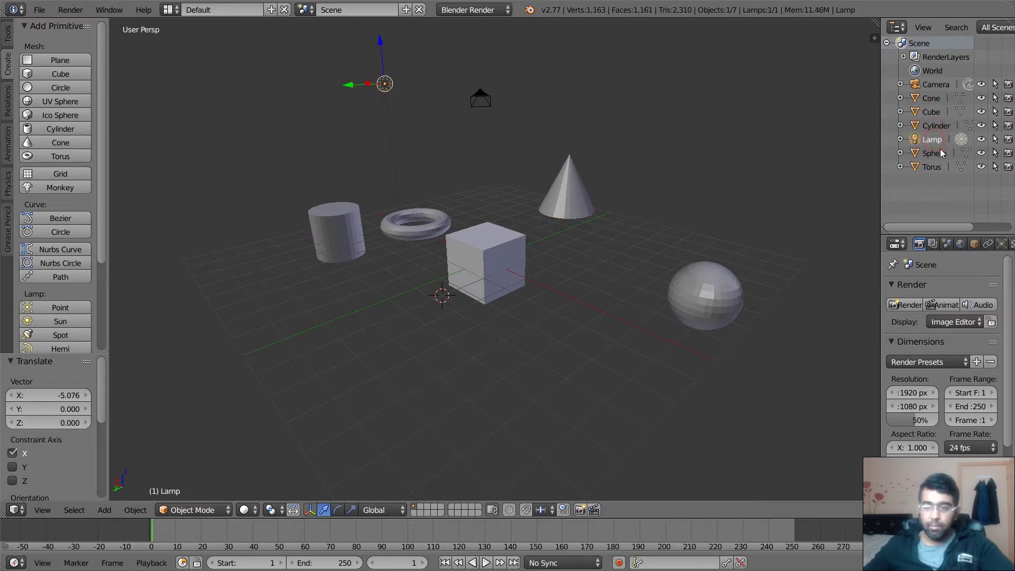
click(941, 153)
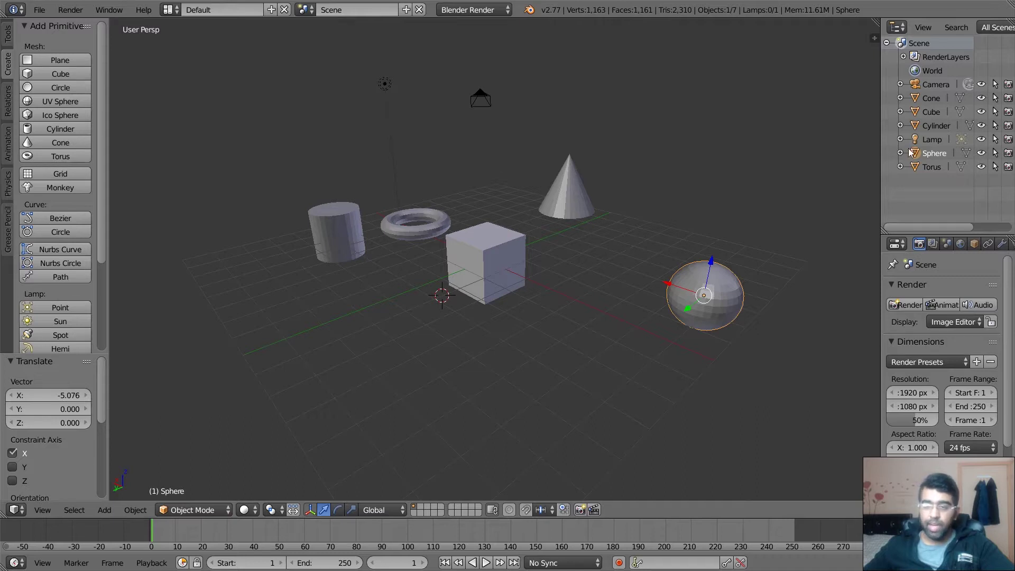
click(931, 167)
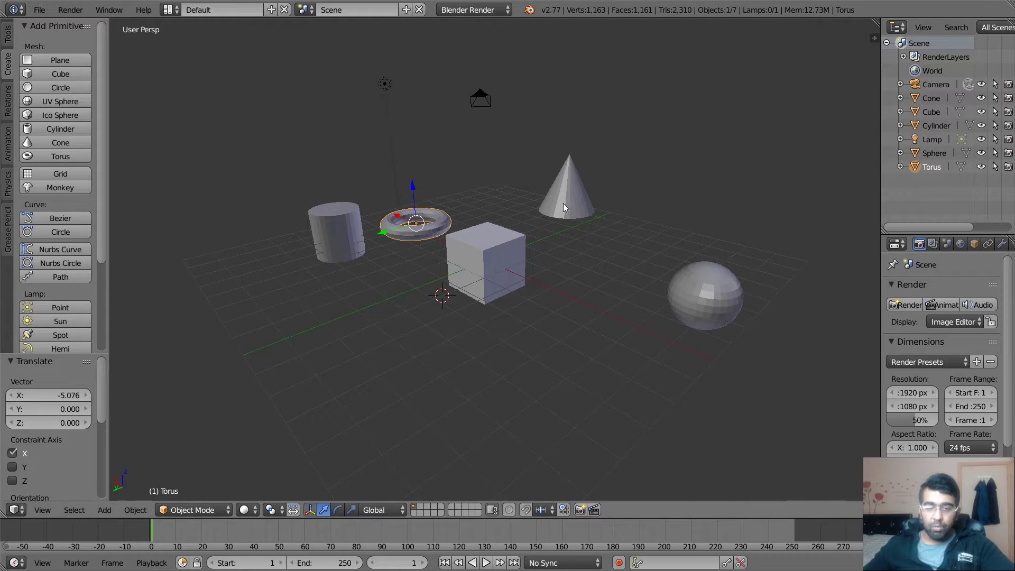
Add the cube to the torus selection in the viewport and inspect both objects from several angles.
shift+right_click(471, 244)
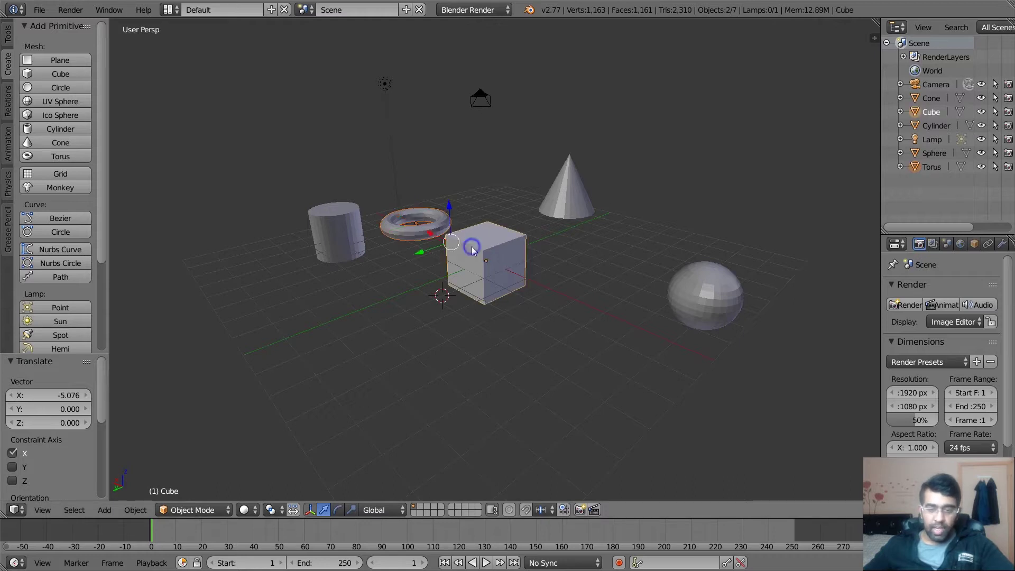
middle_drag(465, 261, 382, 227)
scroll(455, 254, up, 2)
scroll(455, 254, up, 2)
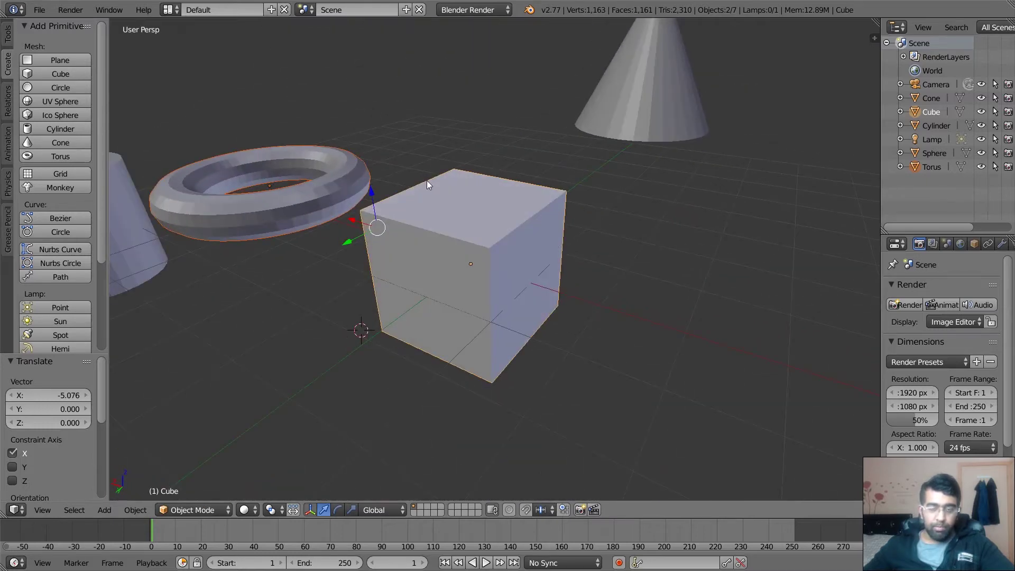
middle_drag(427, 180, 777, 306)
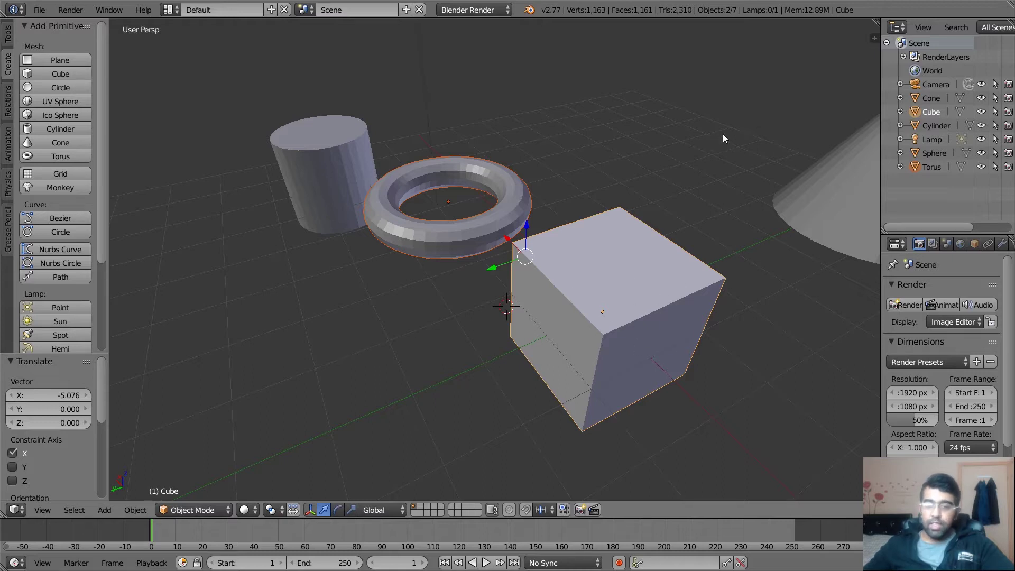
middle_drag(600, 200, 635, 170)
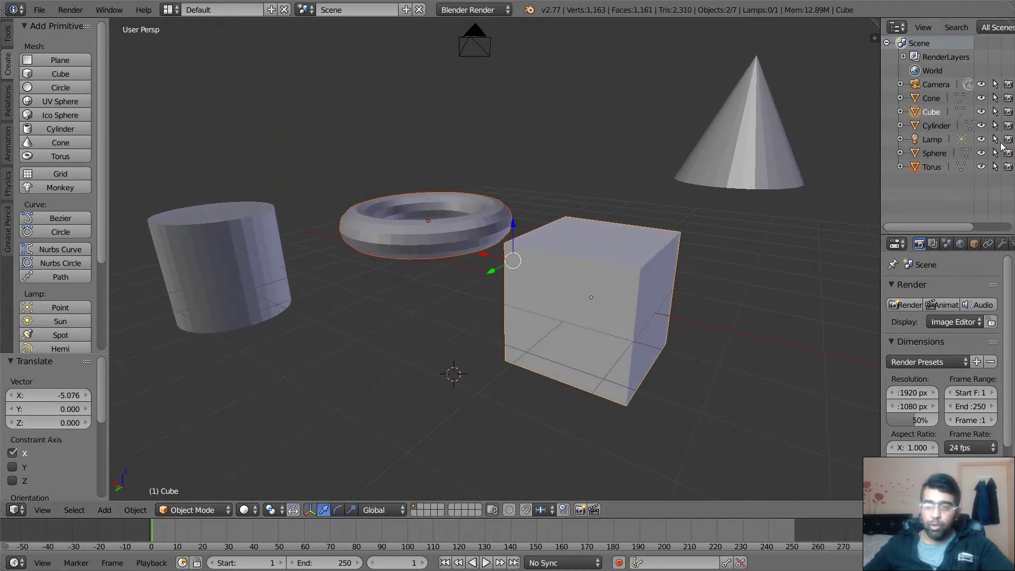
Select Camera, Cone, Cube and Cylinder one after another in the outliner.
click(935, 85)
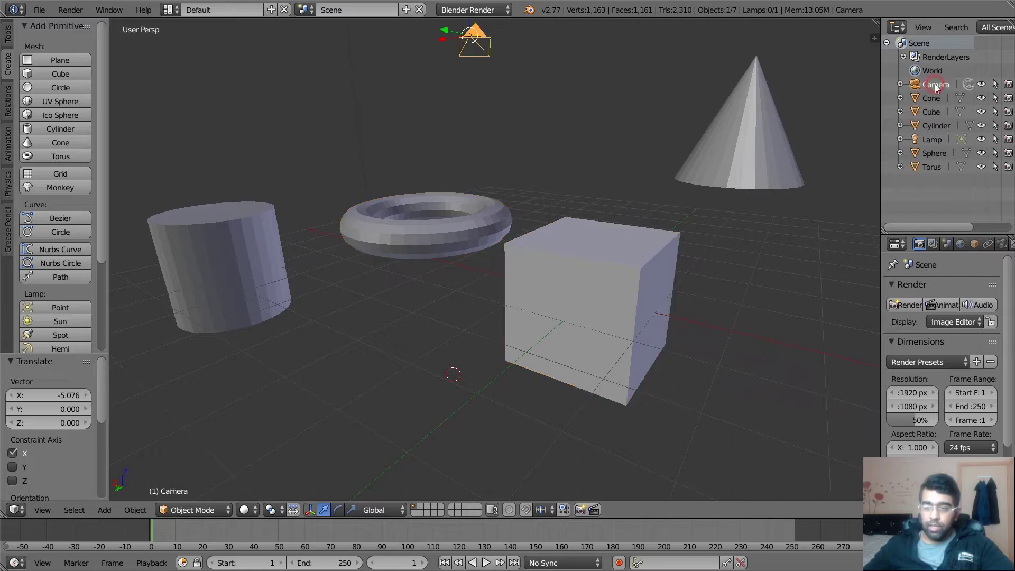
click(932, 99)
click(932, 111)
click(934, 126)
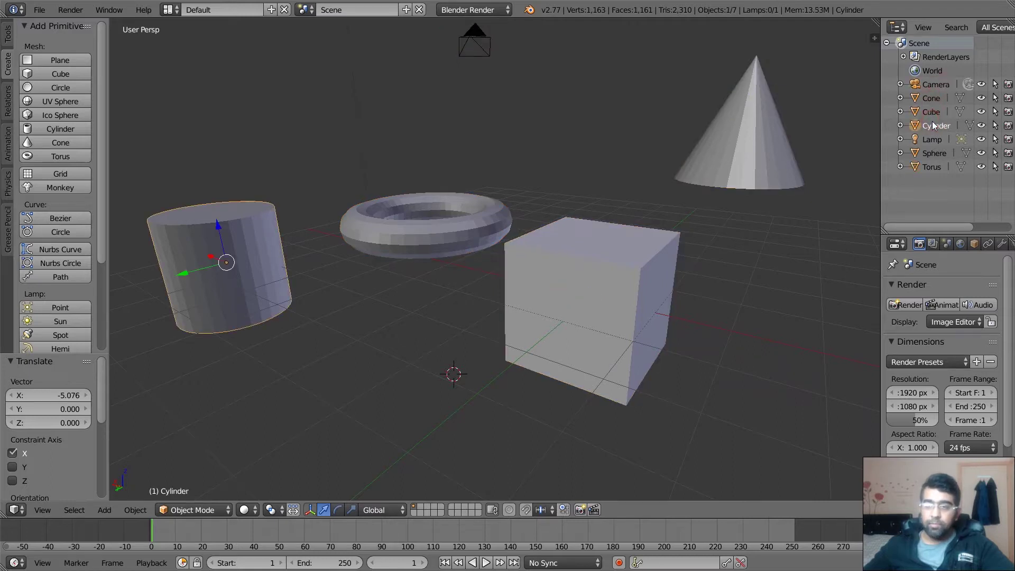
Expand the Camera entry in the outliner, select its nested camera data, and collapse the entry again.
click(900, 85)
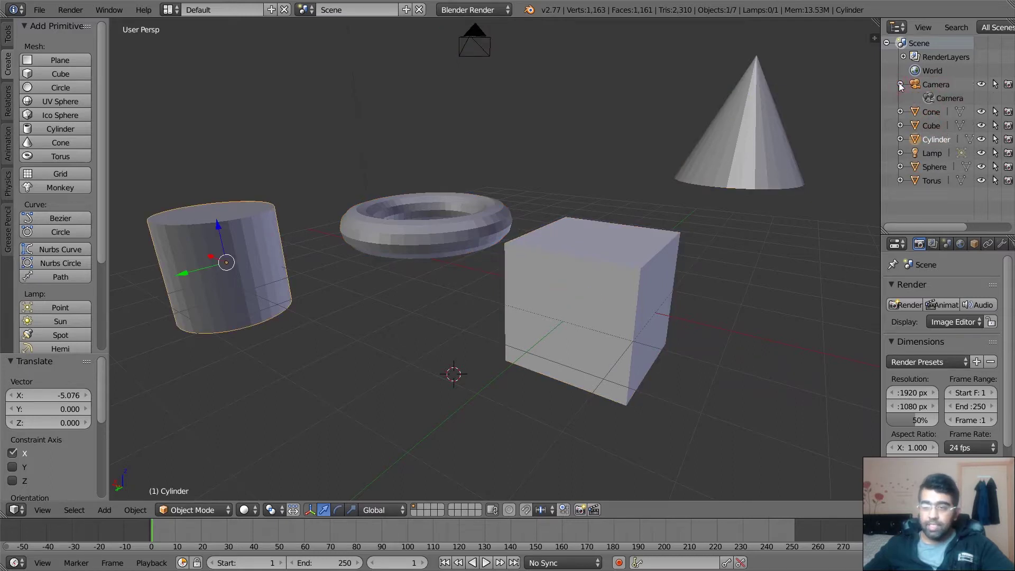
click(952, 99)
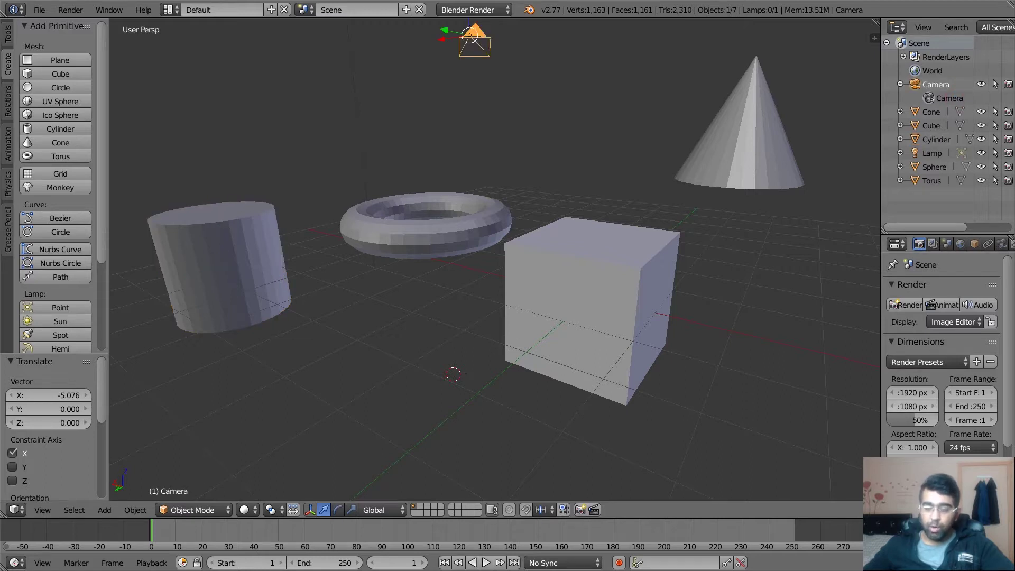
click(900, 85)
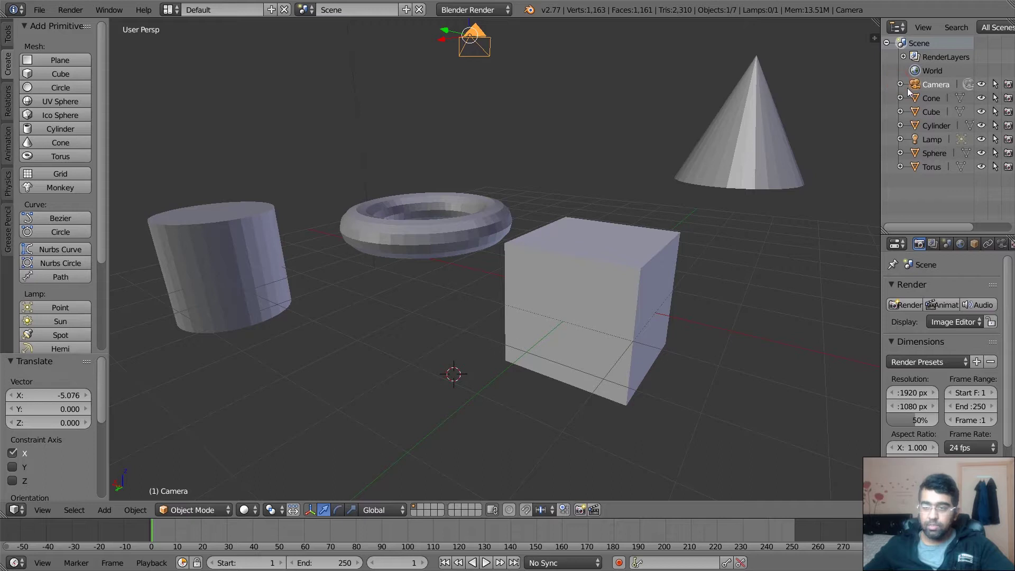
Hide the camera from the viewport, view the scene without it, and make it visible again.
click(982, 85)
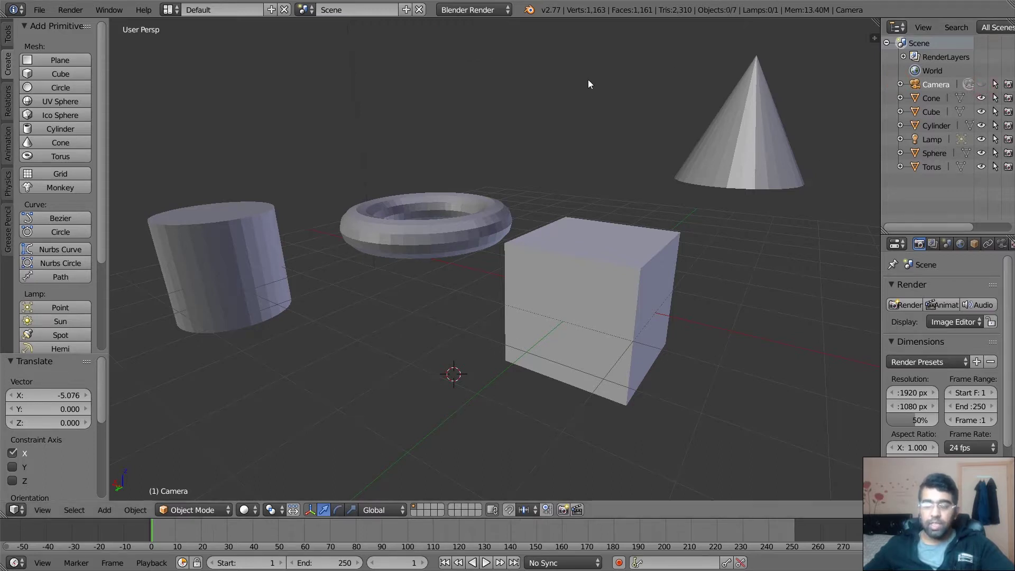
middle_drag(762, 191, 673, 204)
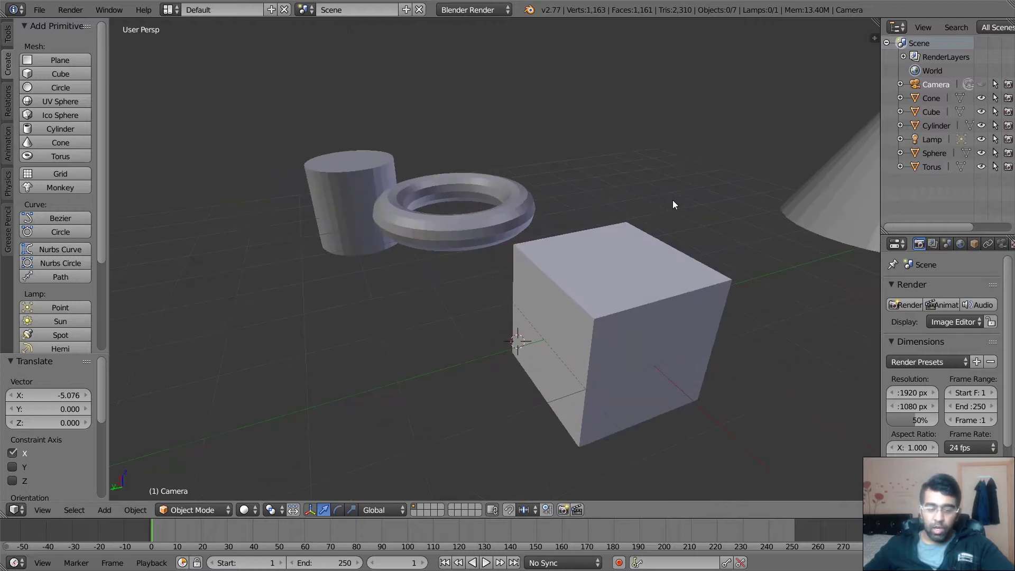
scroll(617, 211, down, 4)
middle_drag(619, 229, 653, 227)
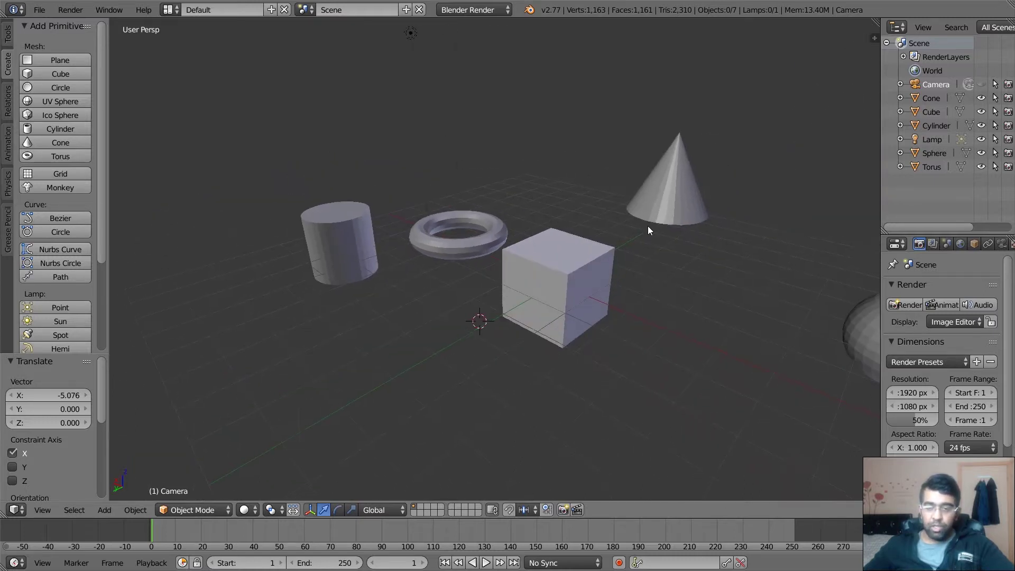
click(981, 84)
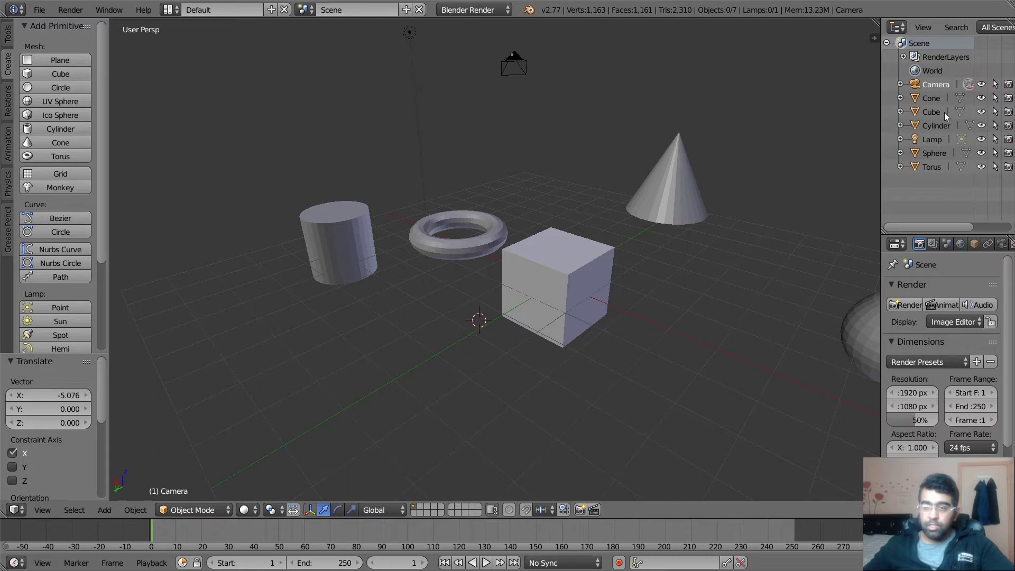
Switch the viewport visibility of the cube and the cylinder off and back on.
click(982, 112)
click(982, 112)
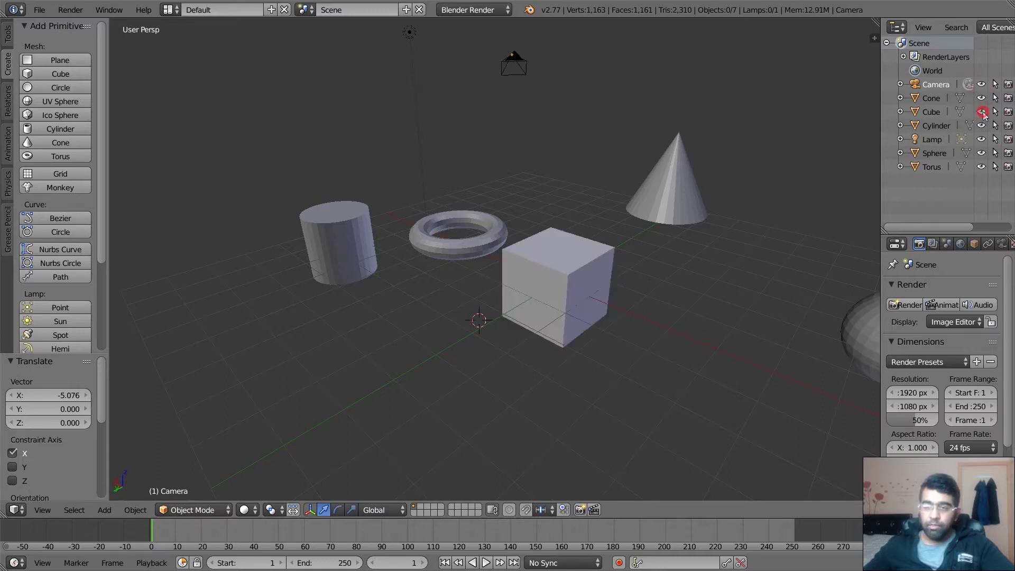
click(982, 126)
click(983, 126)
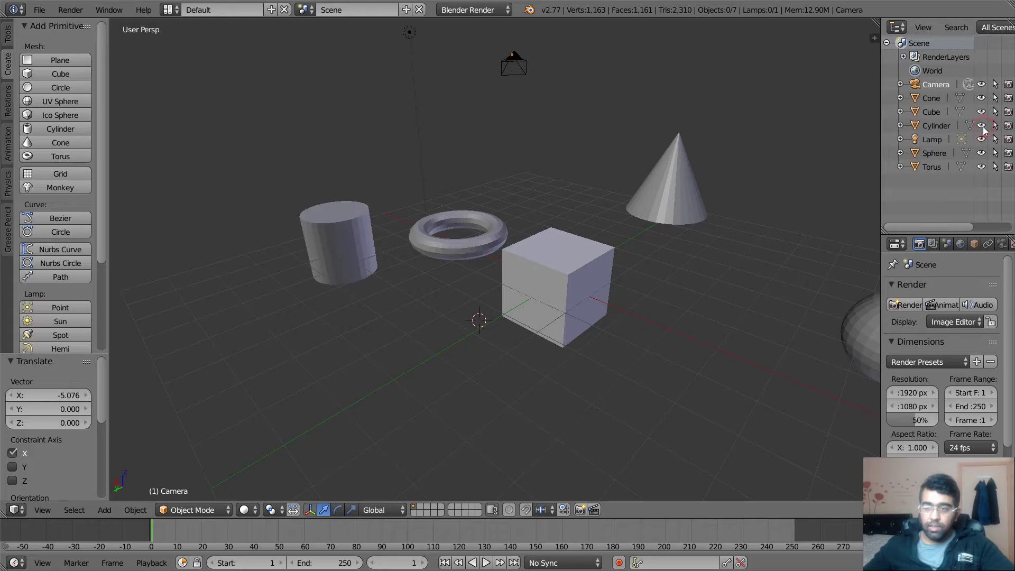
Exclude the cube from rendering through its outliner entry and open the render commands.
click(1008, 112)
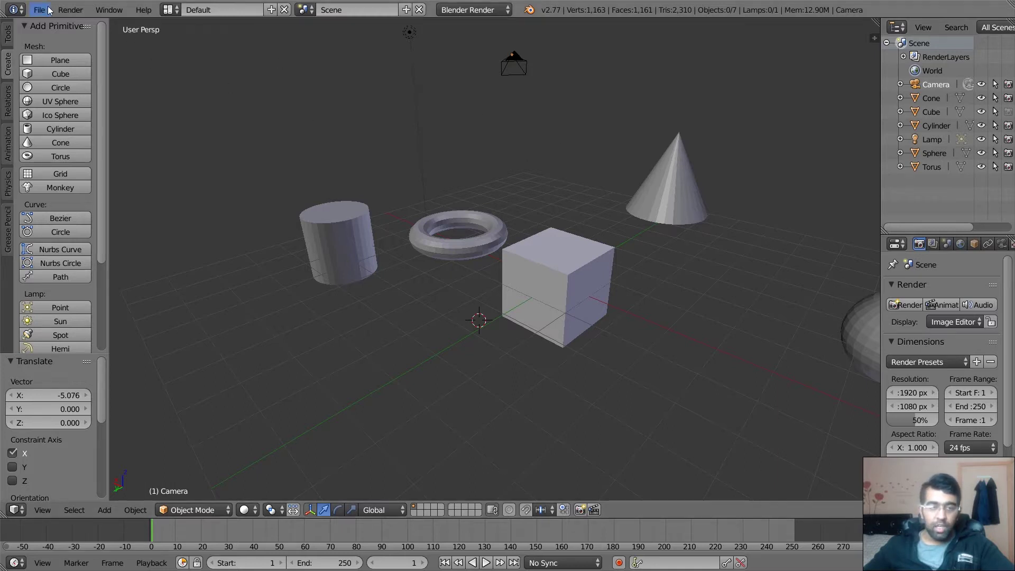
click(71, 10)
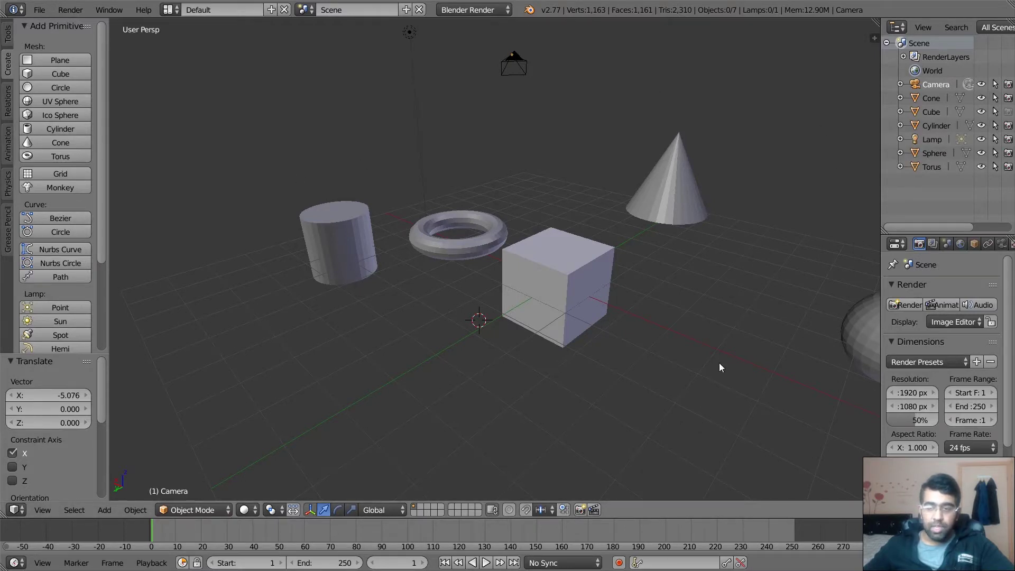
Re-enable rendering of the cube, disable its viewport selectability in the outliner, and try to select it in the viewport.
click(1007, 112)
click(999, 110)
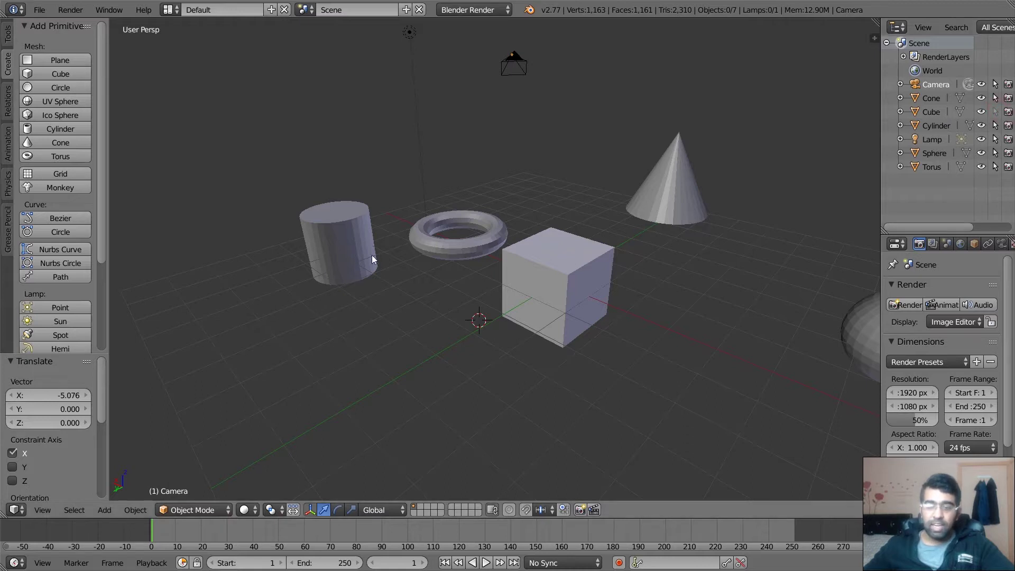
right_click(557, 260)
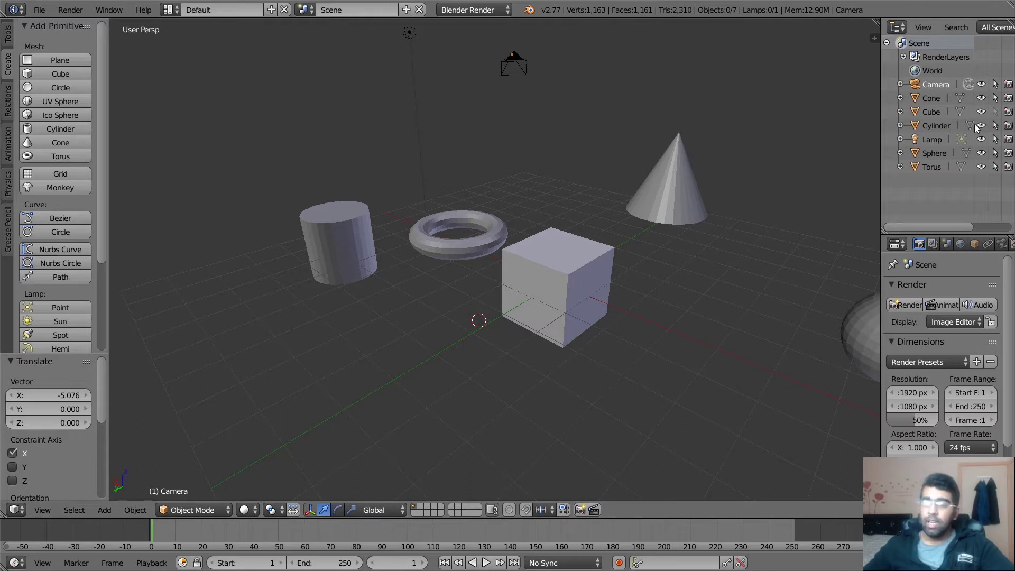
Collapse the Scene entry in the outliner and use an enlarged Circle Select to select the torus, cube, cone, sphere and cylinder.
click(886, 43)
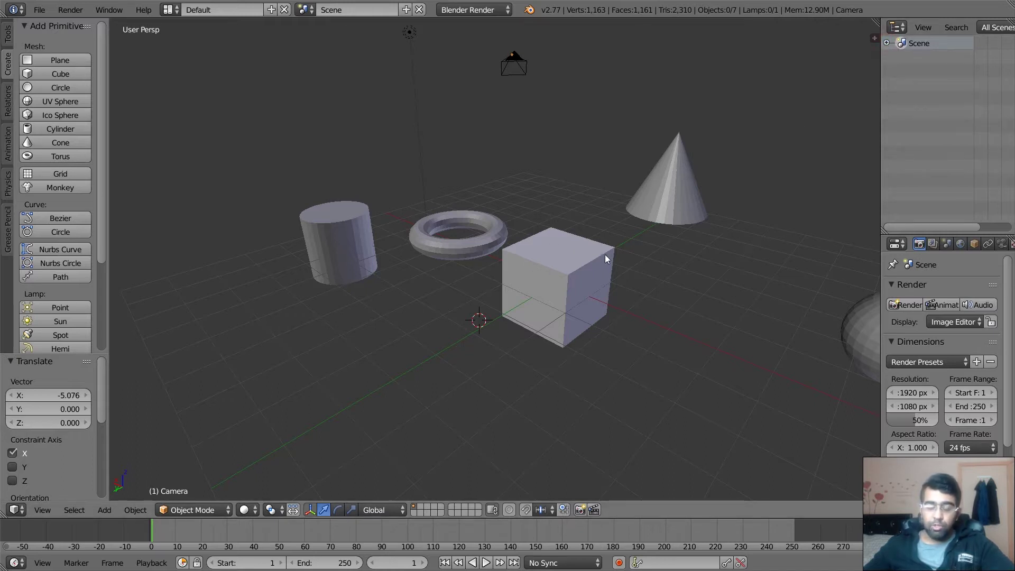
mouse_move(521, 270)
middle_down()
mouse_move(462, 286)
mouse_move(526, 293)
mouse_move(515, 274)
middle_up()
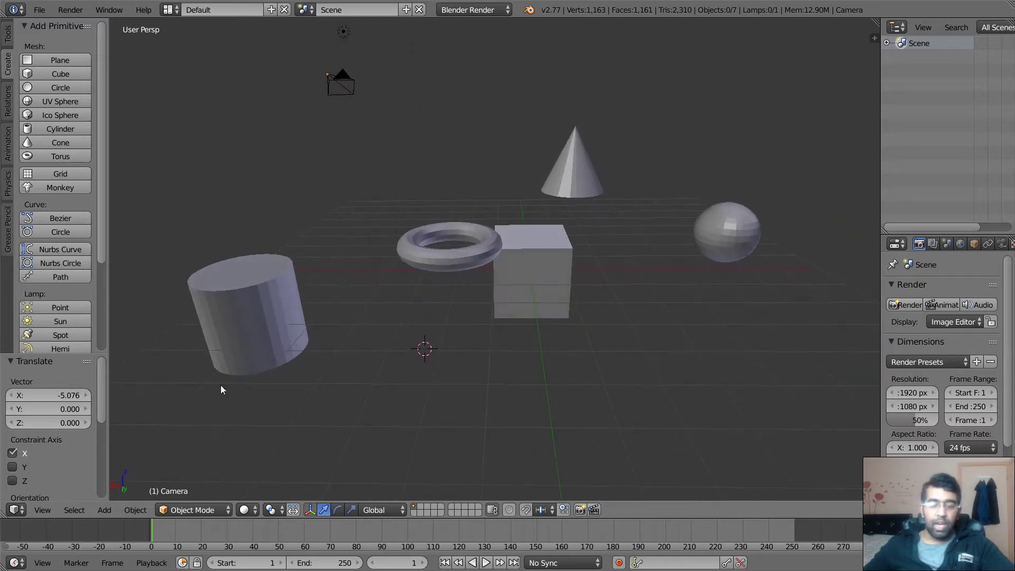
click(70, 512)
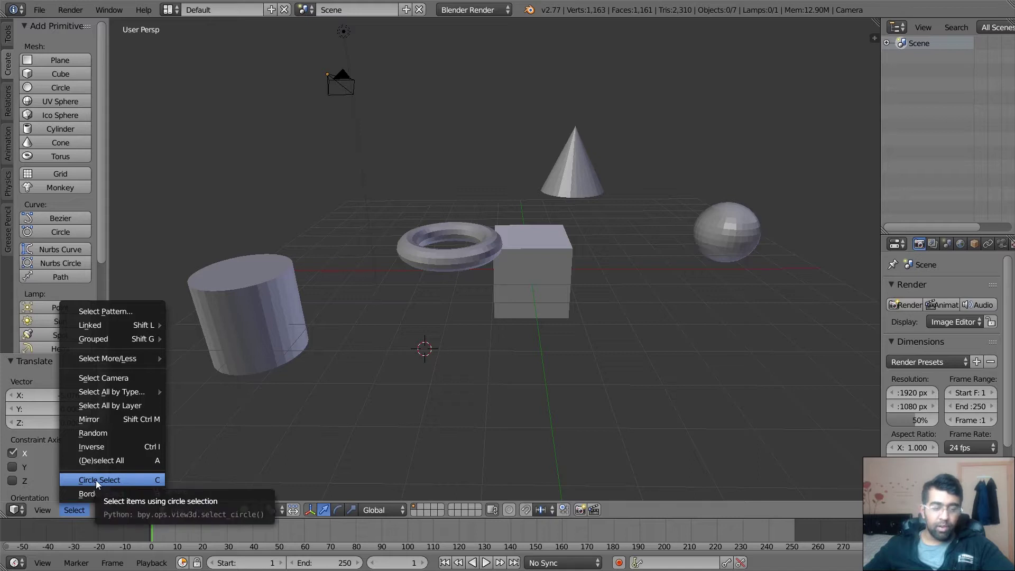
click(146, 483)
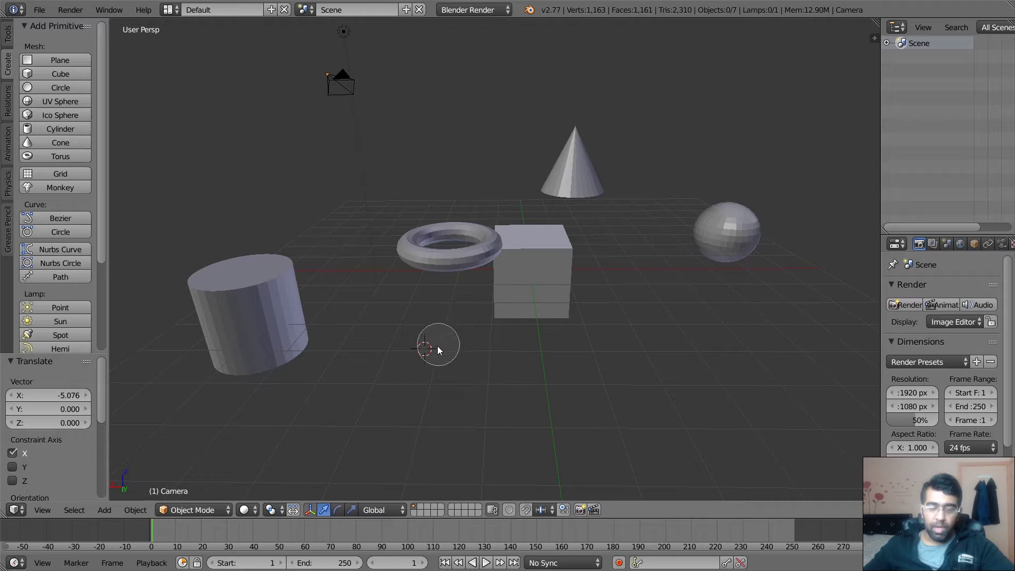
scroll(445, 348, up, 10)
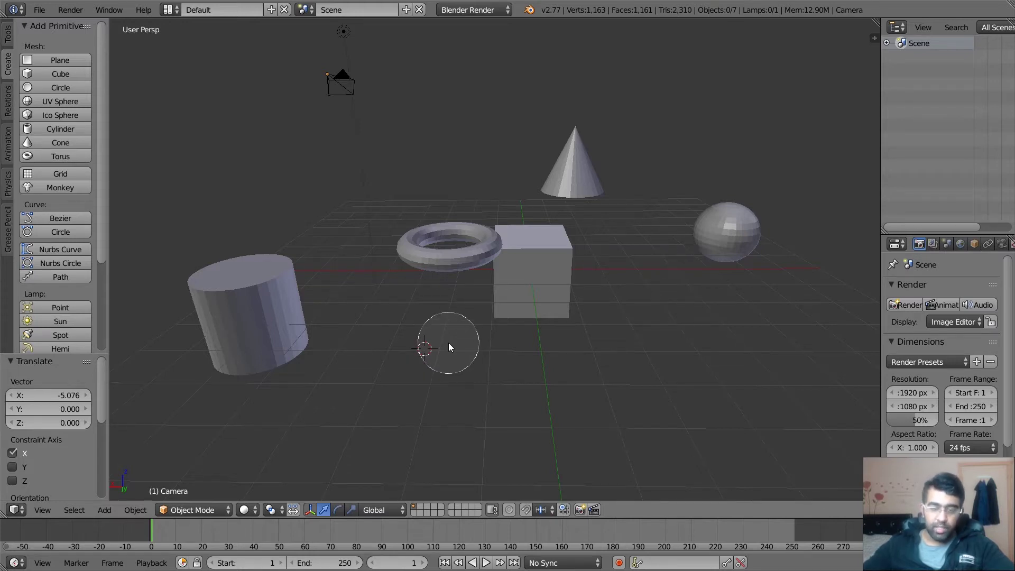
scroll(449, 345, down, 10)
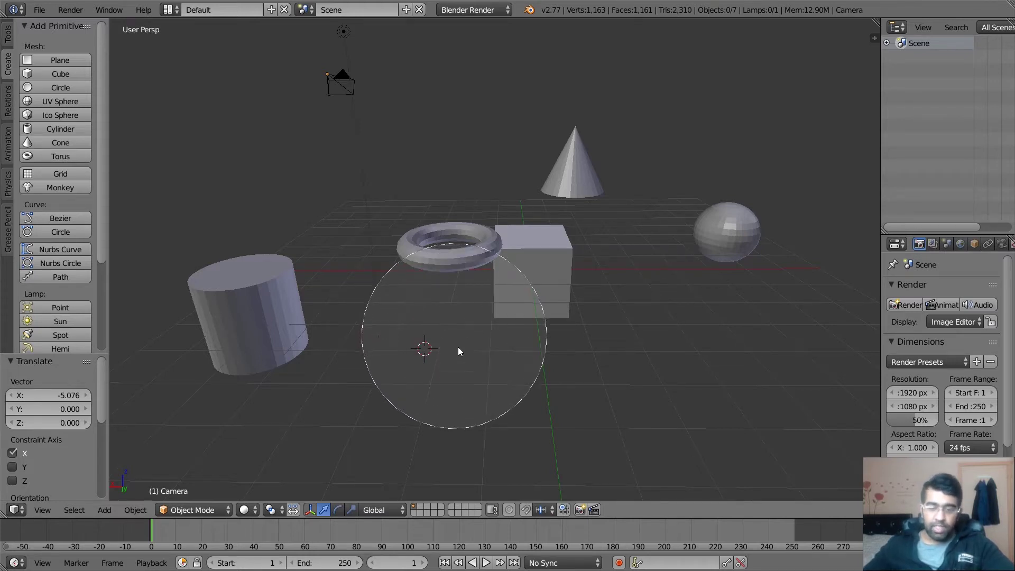
click(540, 225)
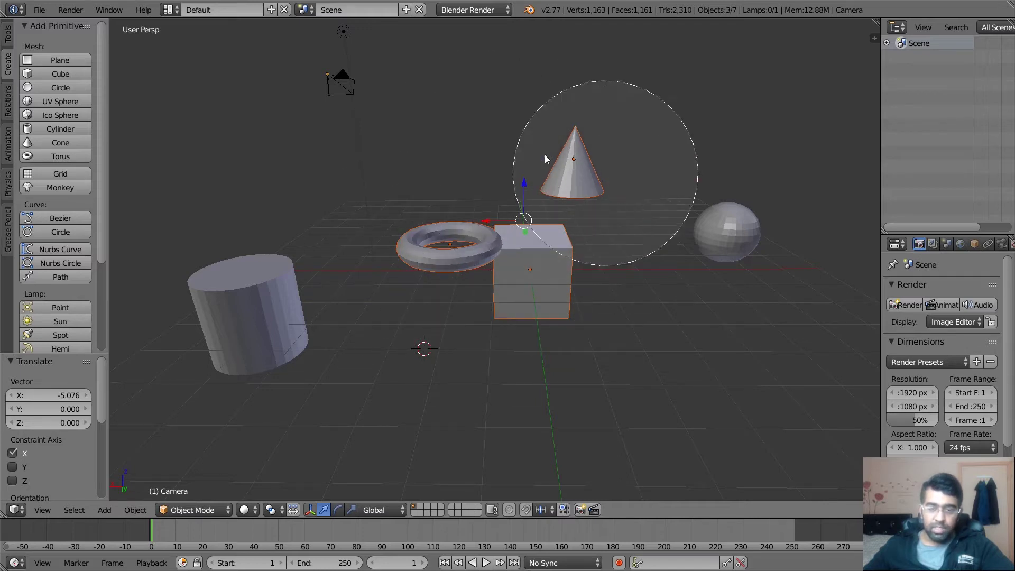
click(700, 227)
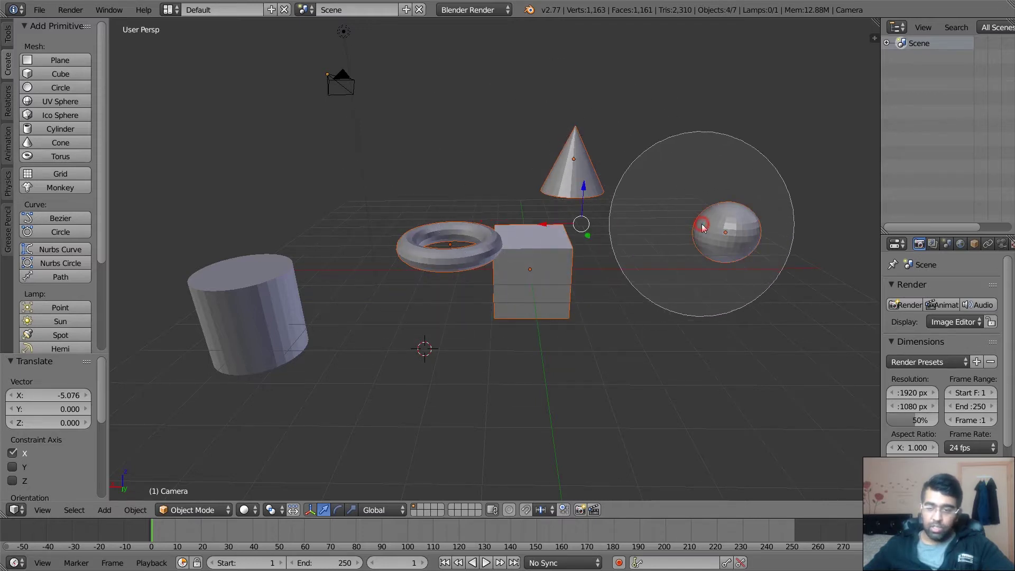
click(304, 261)
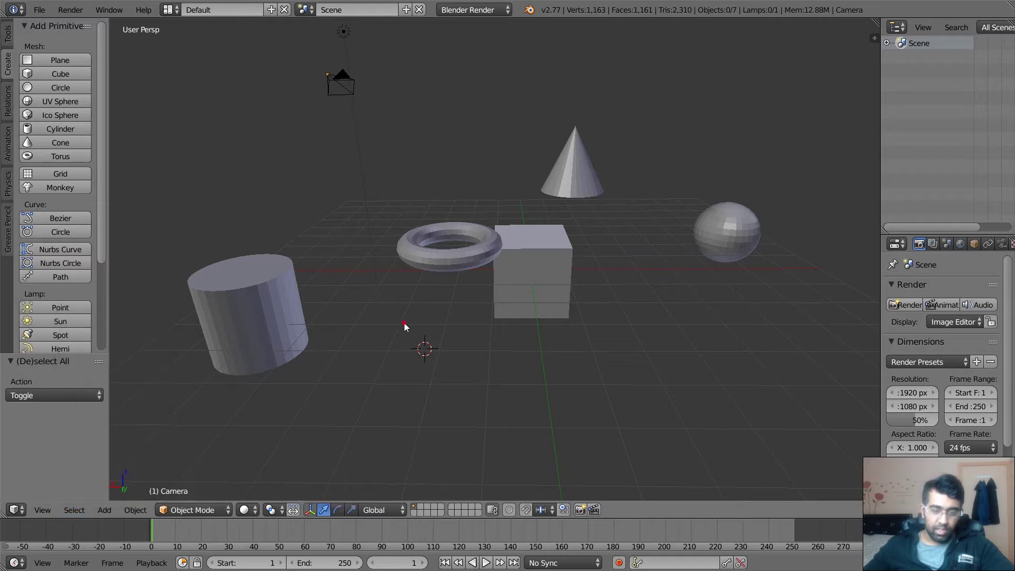
Select all objects in the scene at once and deselect them all again.
click(403, 324)
key(a)
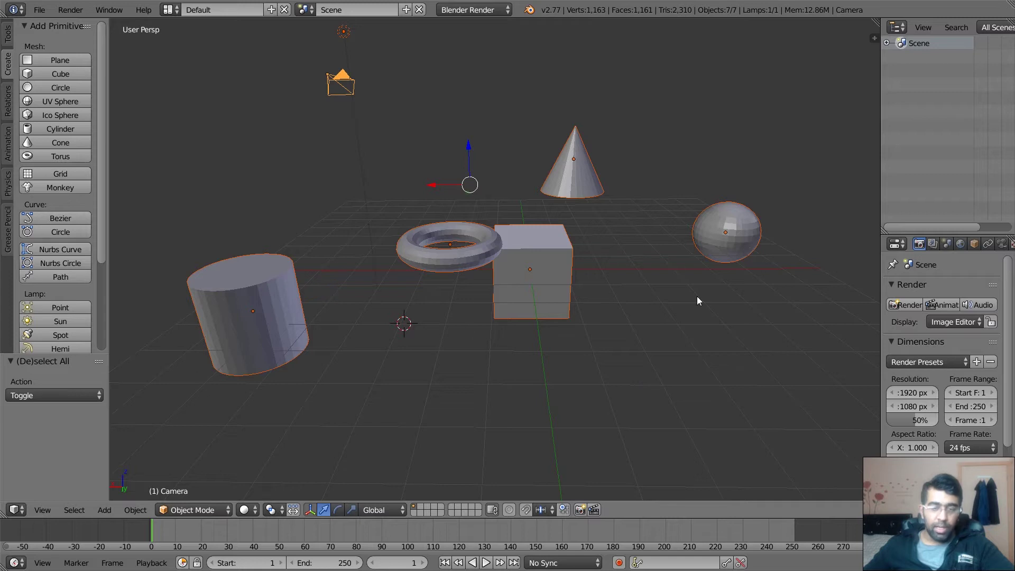
key(a)
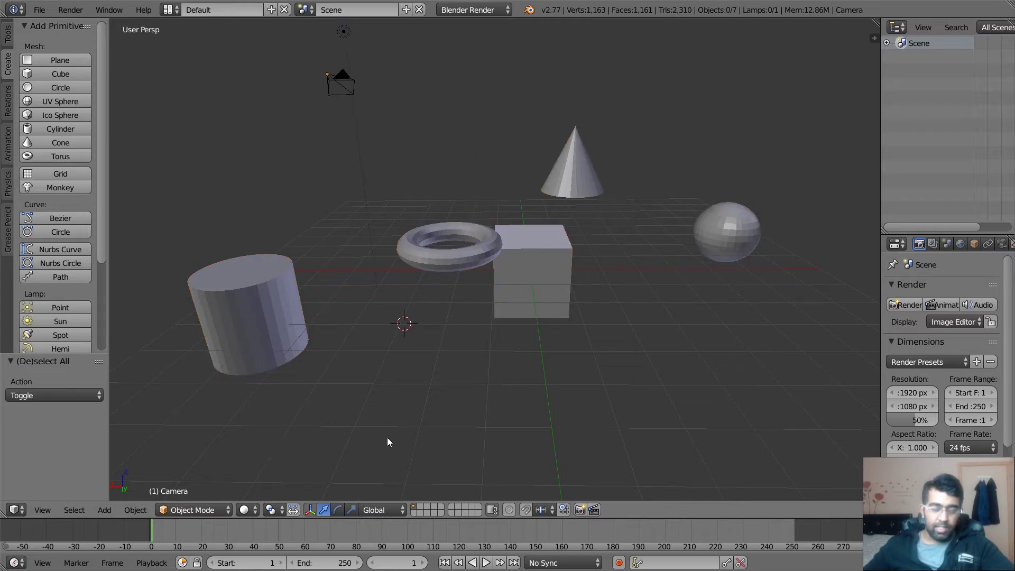
Use Border Select with a box spanning the cone to the cylinder, and clear the selection.
click(74, 513)
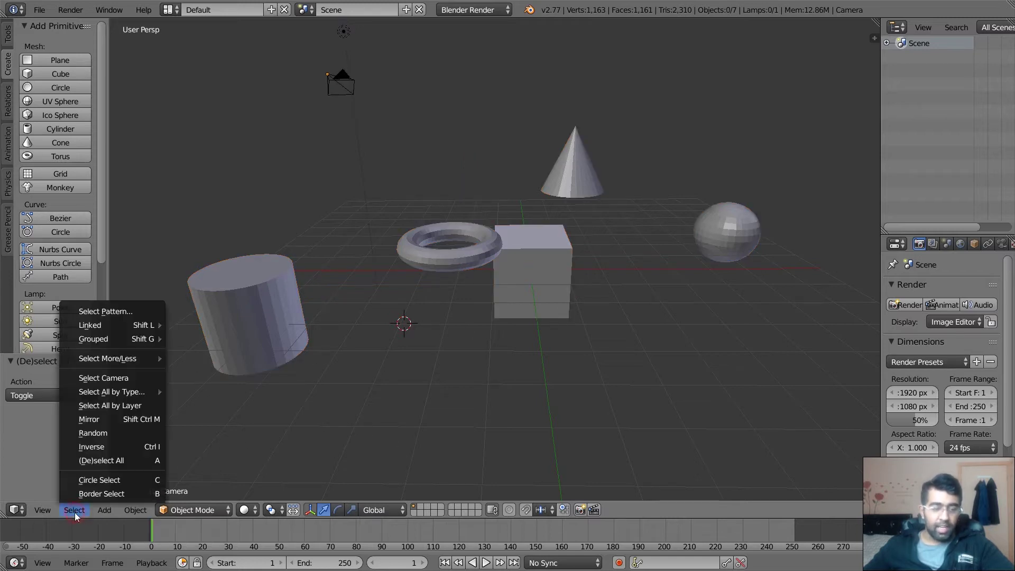
mouse_move(104, 505)
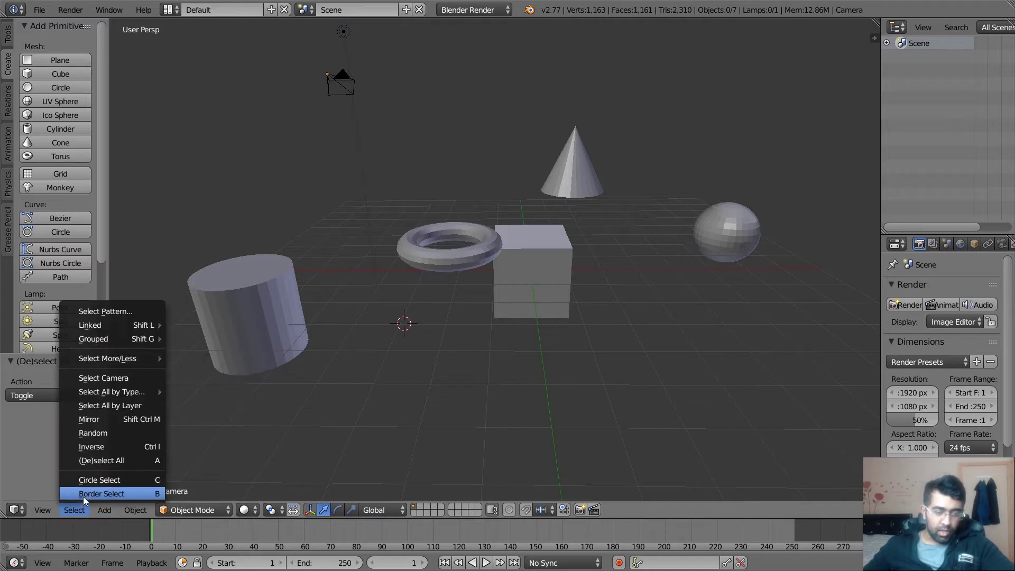
click(83, 494)
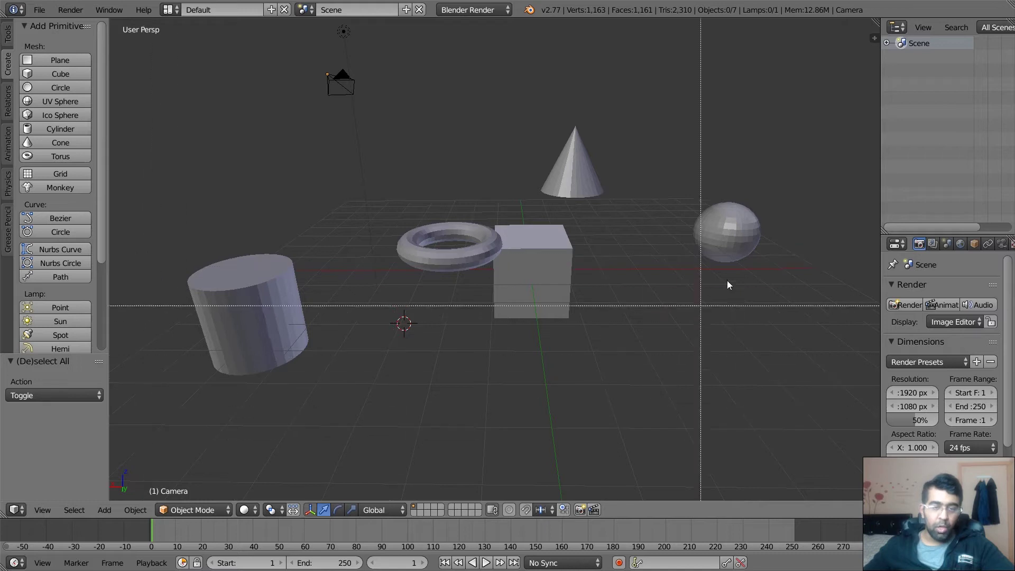
drag(760, 74, 186, 427)
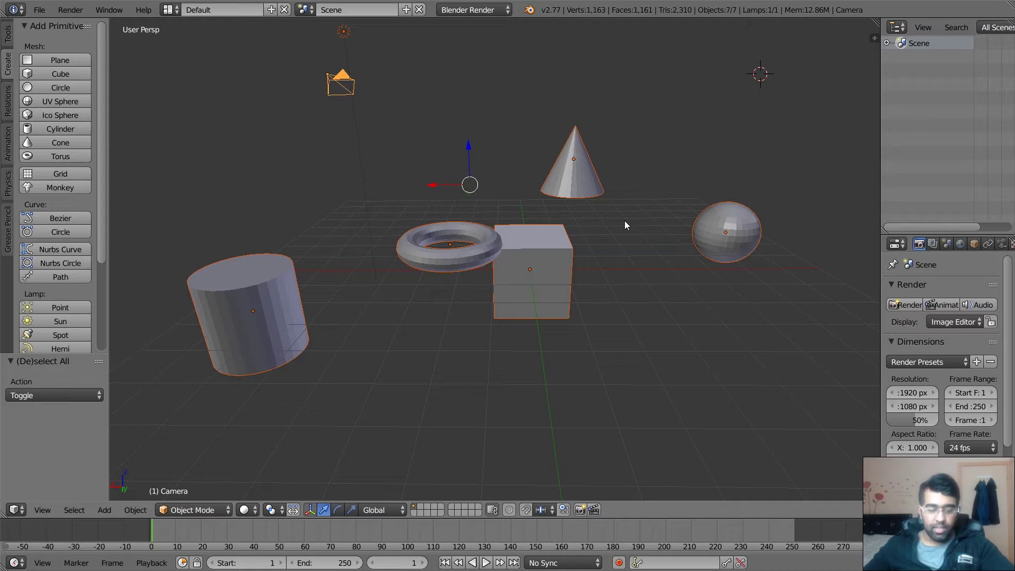
key(a)
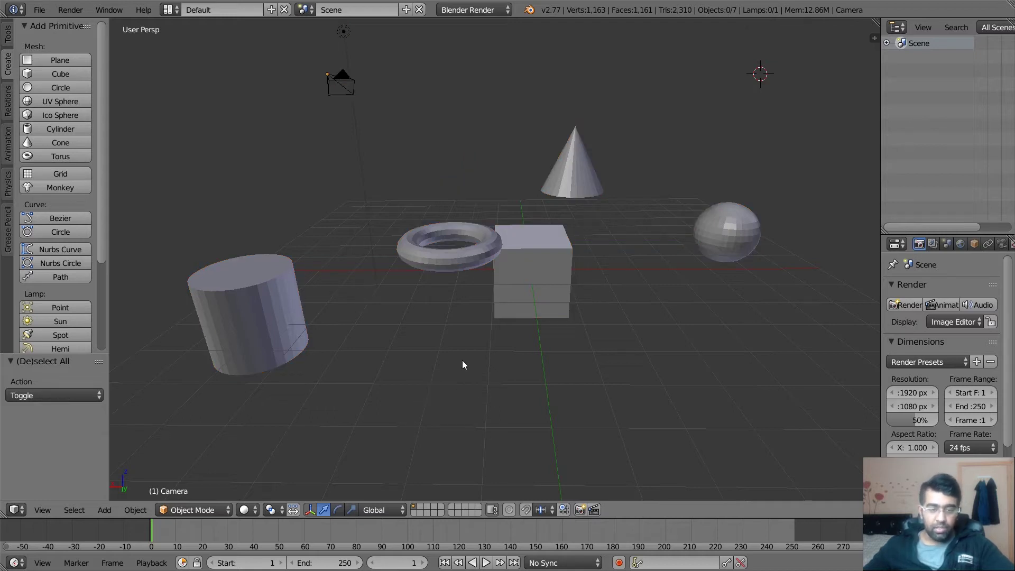
click(74, 510)
click(80, 520)
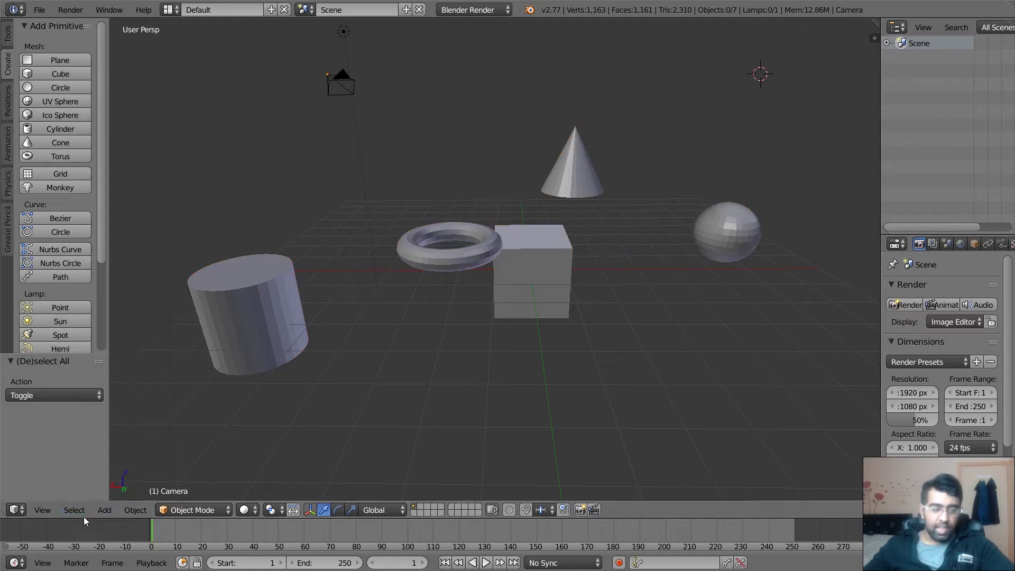
click(66, 512)
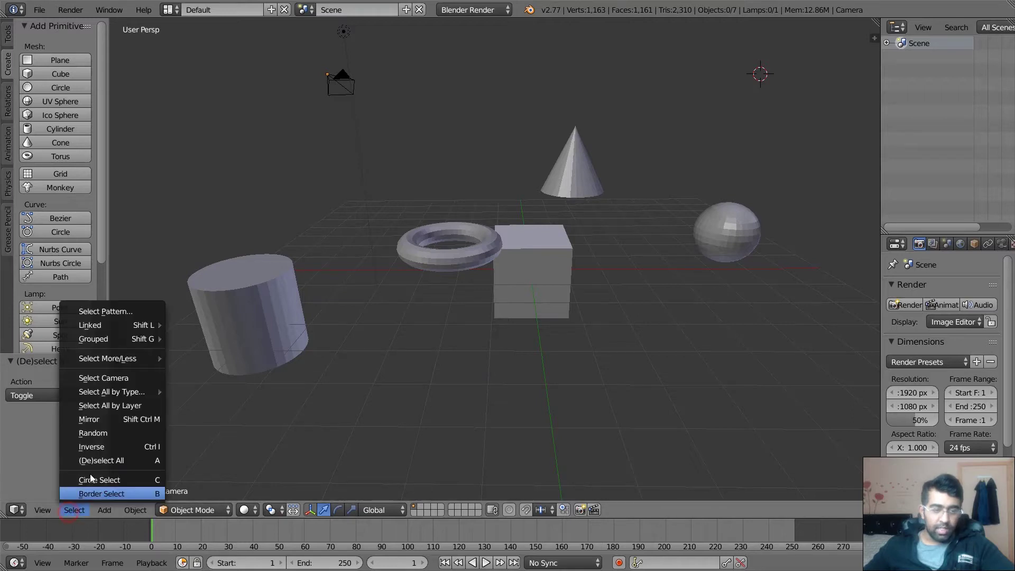
click(109, 313)
drag(198, 325, 156, 290)
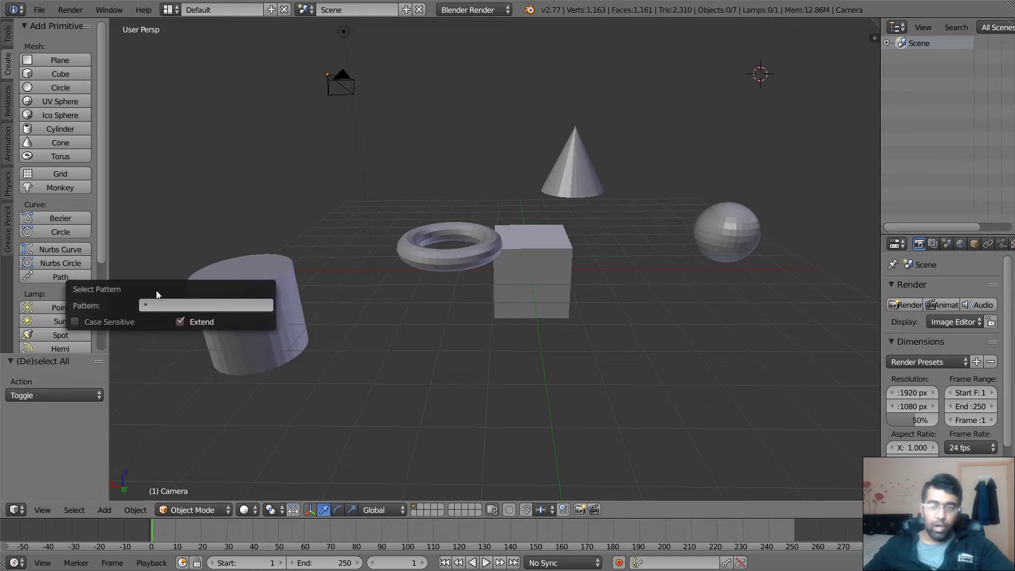
Expand the Scene entry in the outliner and select the cube with Select Pattern using the pattern "cube".
click(888, 43)
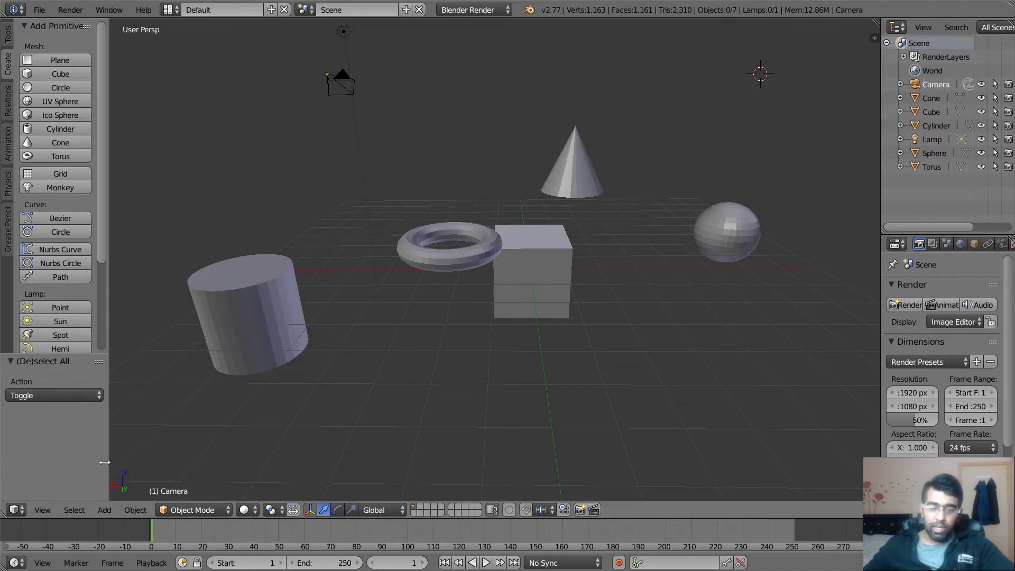
click(73, 509)
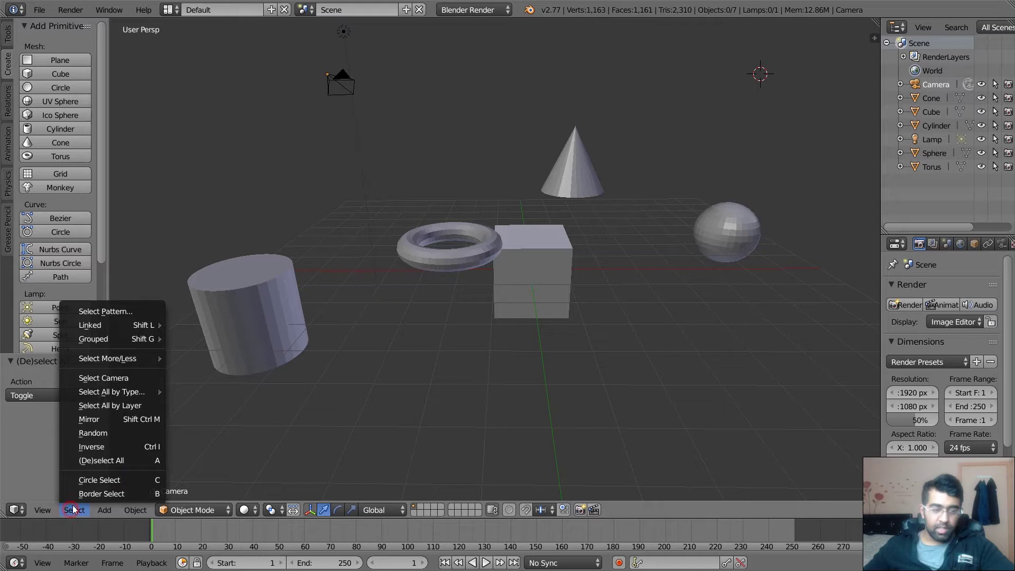
click(103, 311)
click(197, 335)
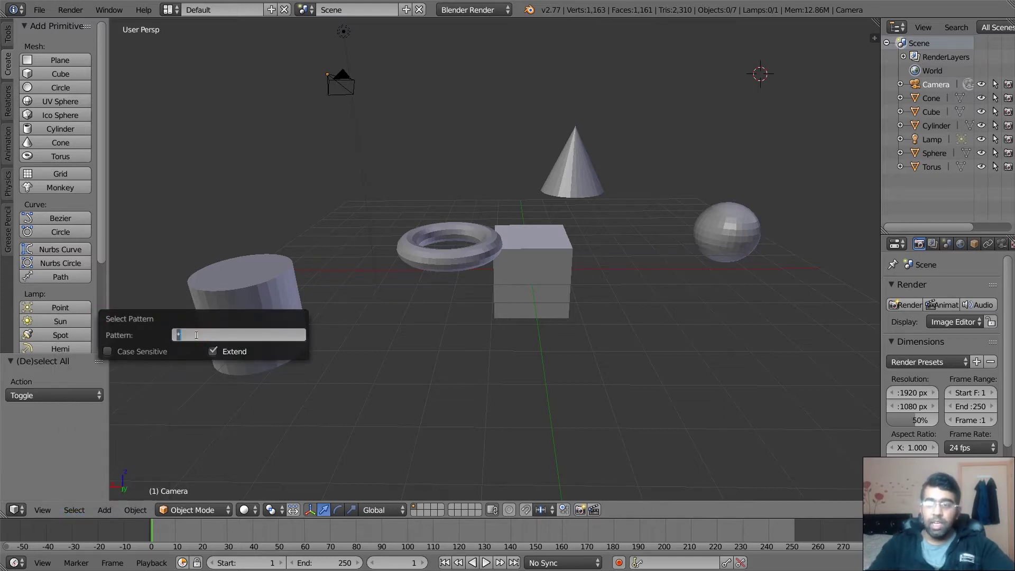
text(cube)
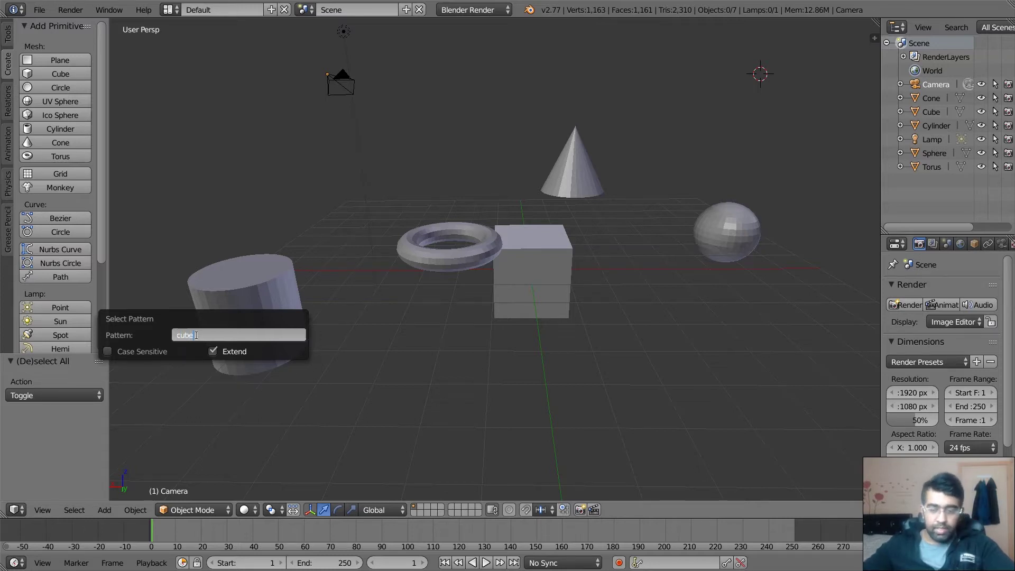
key(Return)
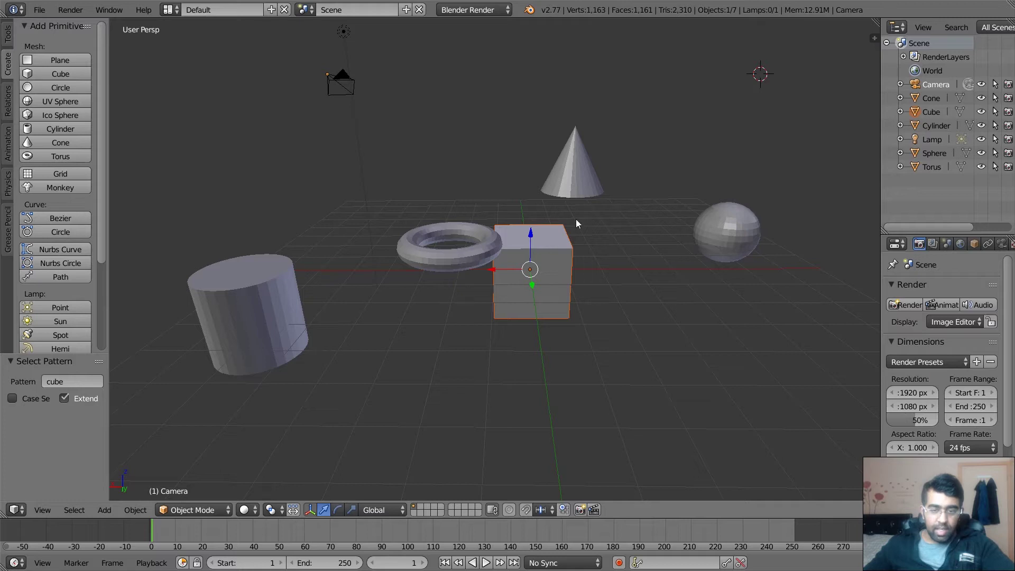
Extend the selection to every object whose name starts with c, using Select Pattern with "c*".
click(74, 509)
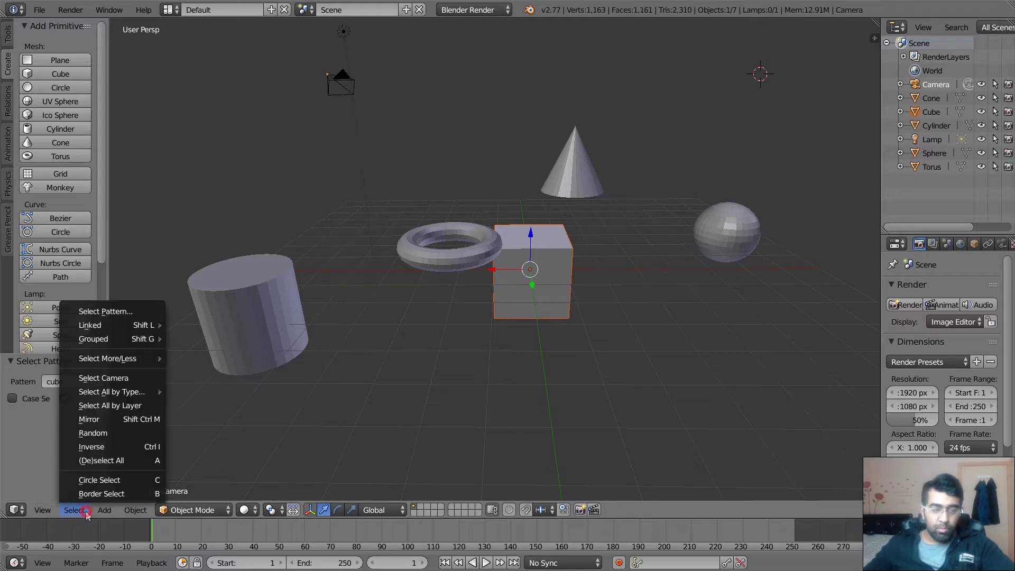
click(106, 312)
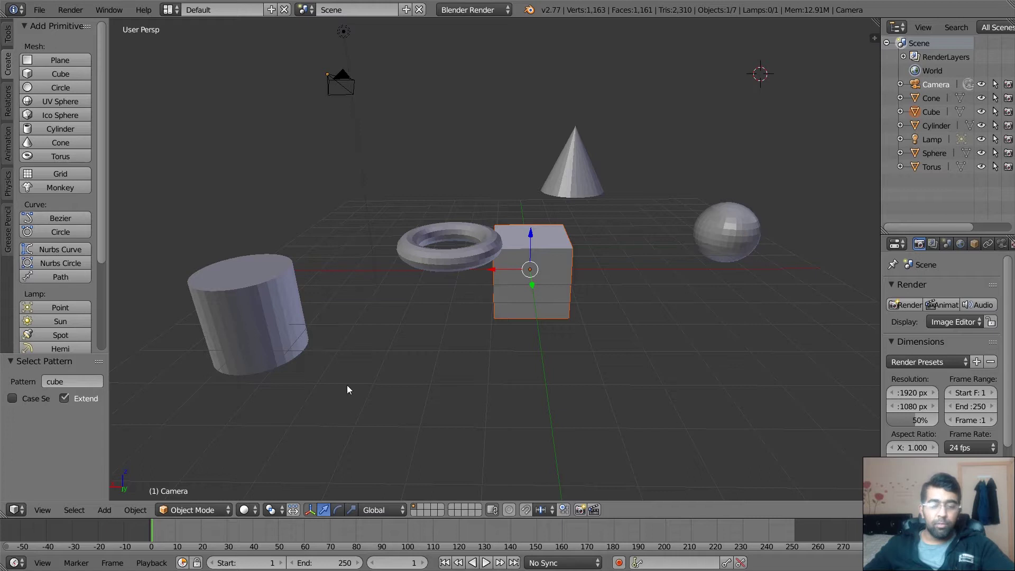
click(80, 509)
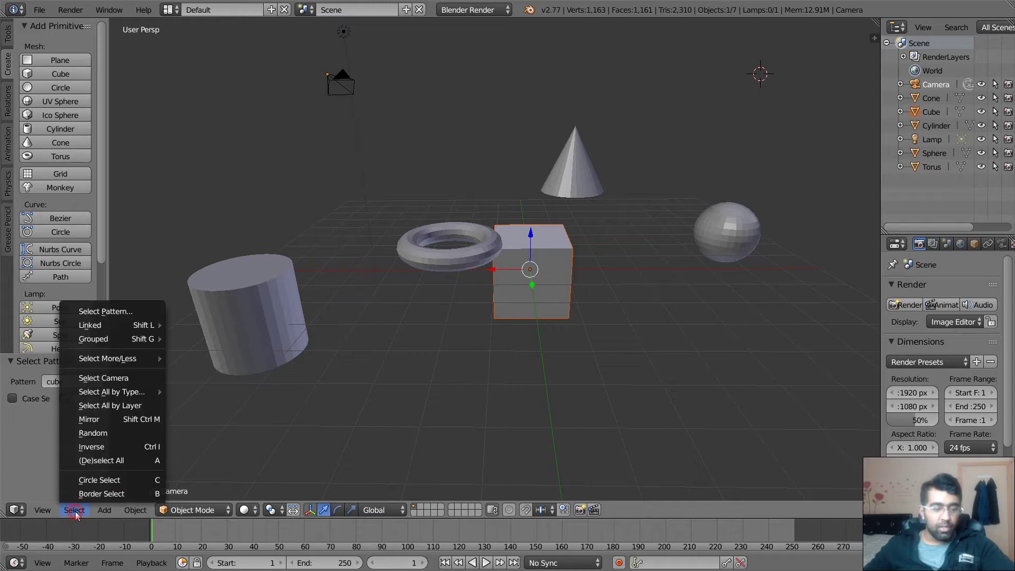
click(97, 312)
click(193, 339)
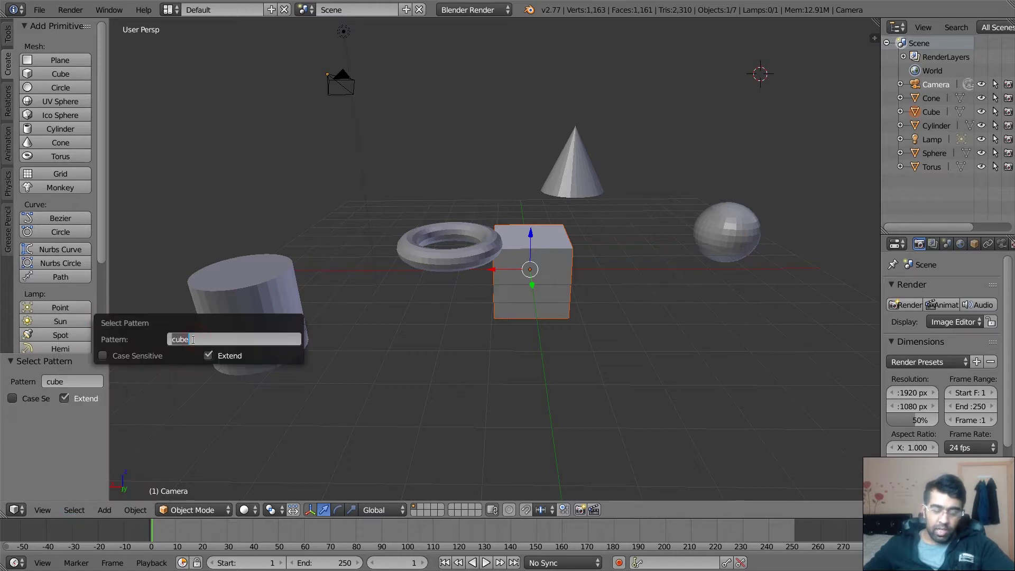
key(BackSpace)
text(c)
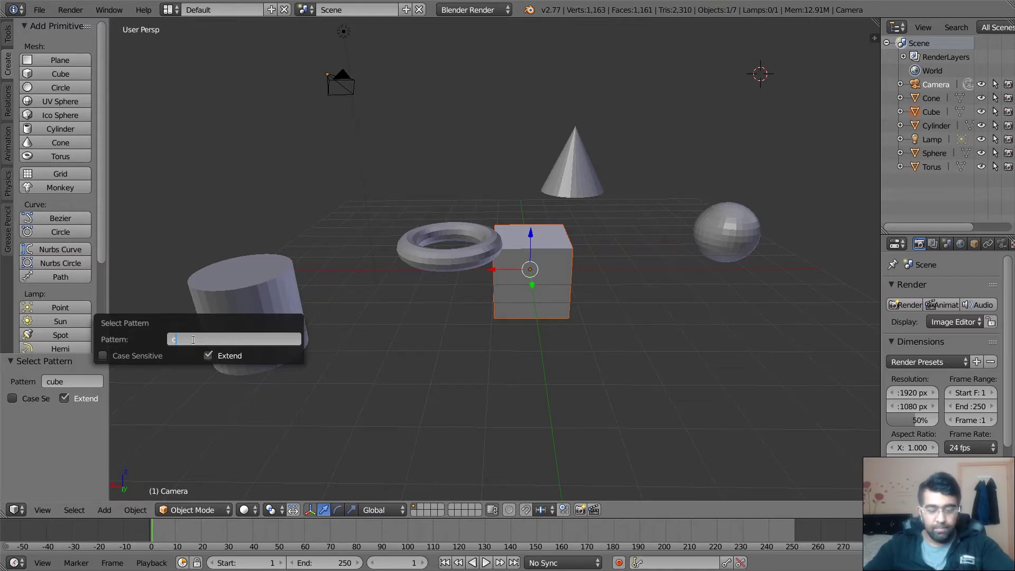
text(*)
key(Return)
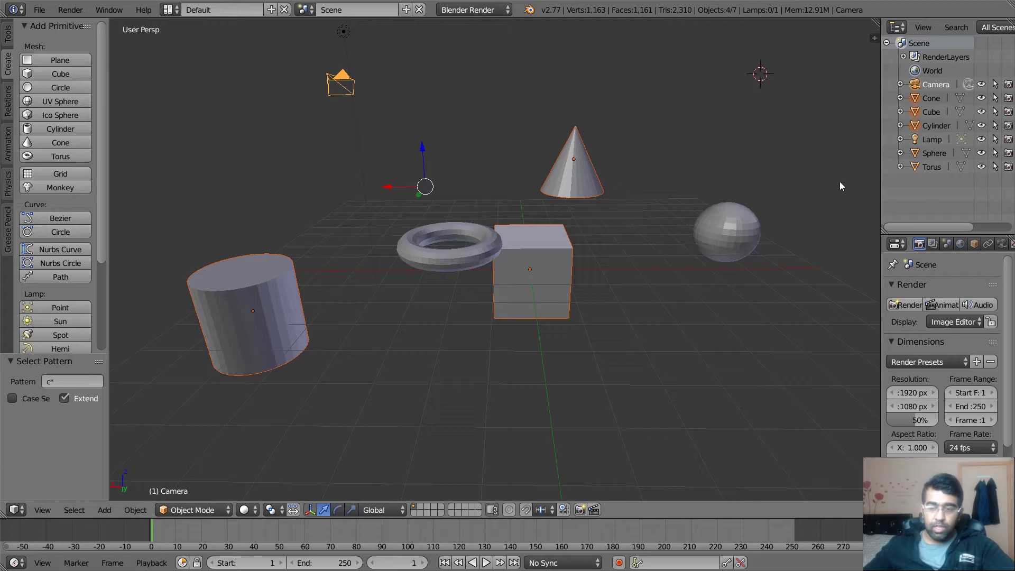
Apply a random selection at 50 percent to the scene's objects and deselect everything.
click(64, 512)
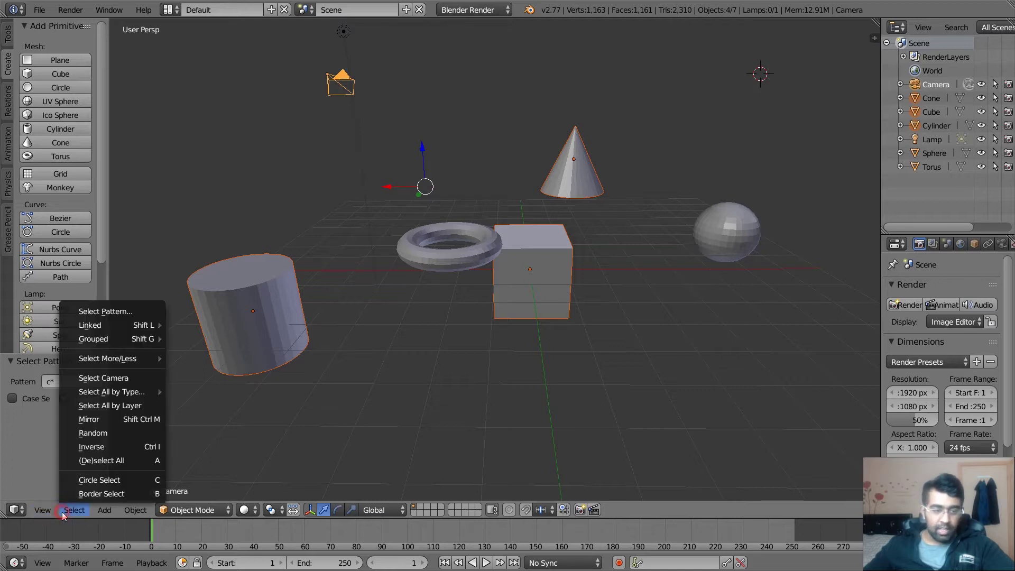
click(101, 435)
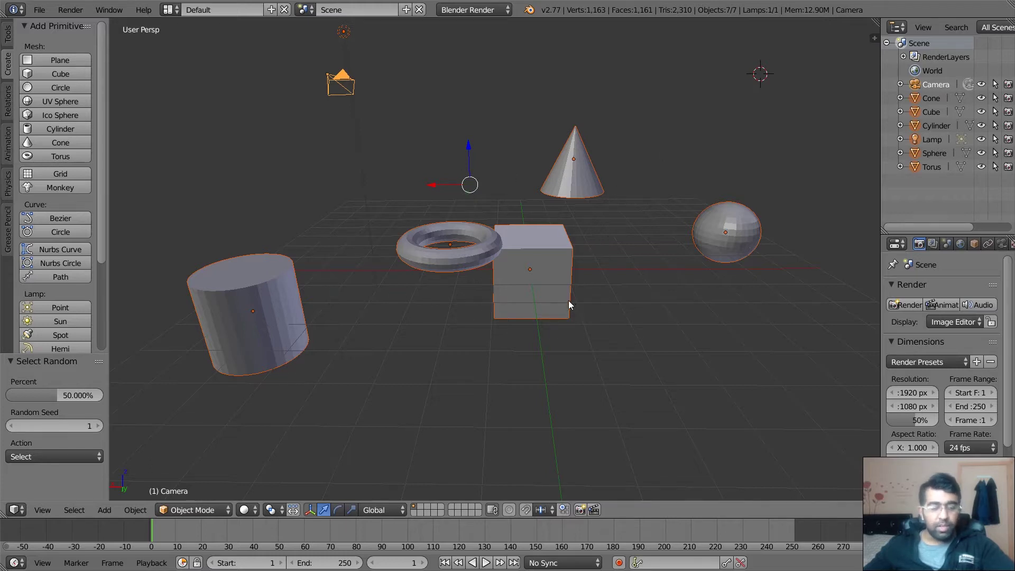
key(a)
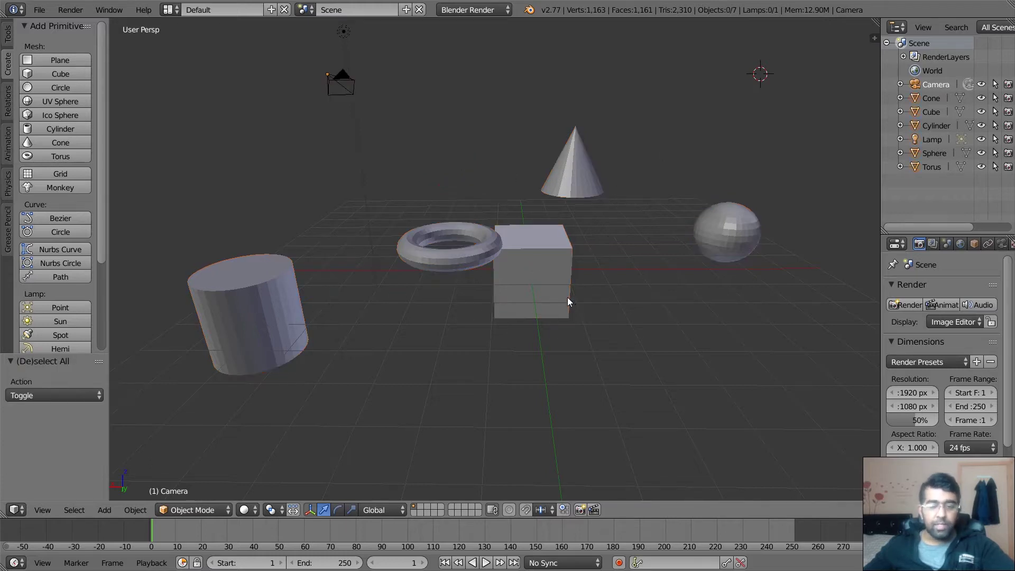
Make another random selection at 50 percent with random seed 2, and deselect everything.
click(74, 511)
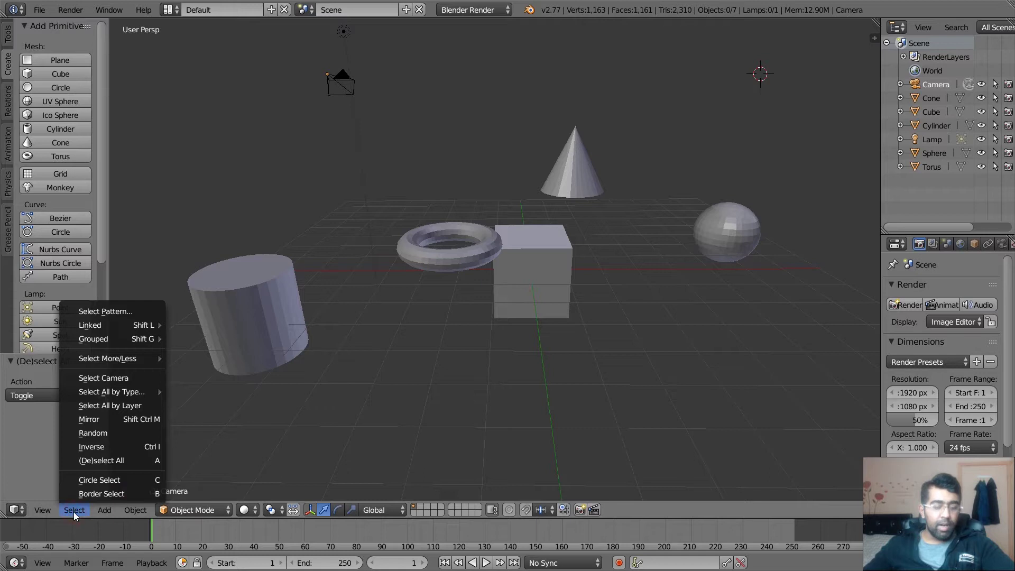
click(107, 433)
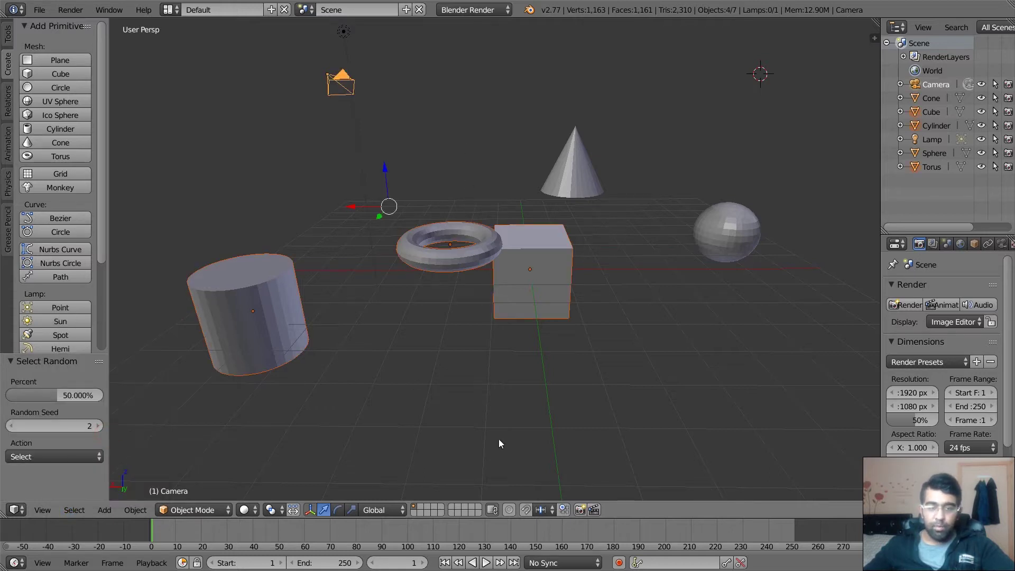
click(74, 510)
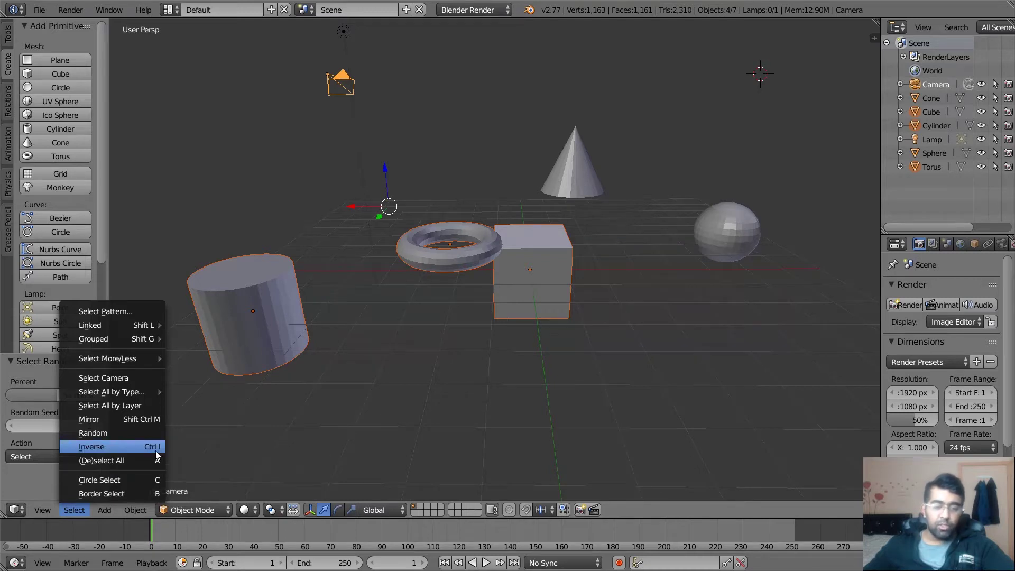
click(151, 461)
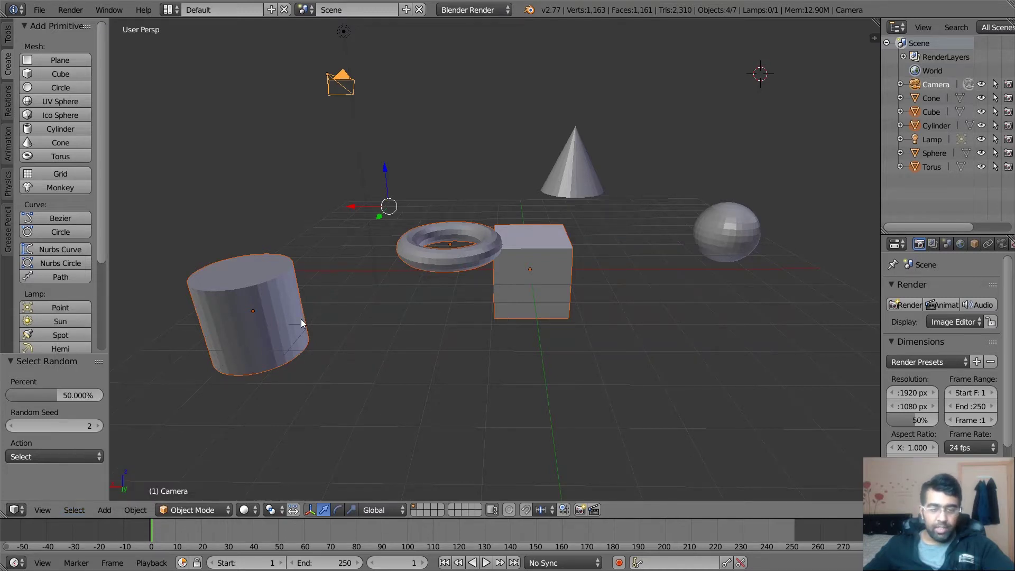
Select the cylinder and invert the selection so every other object is selected instead.
right_click(265, 306)
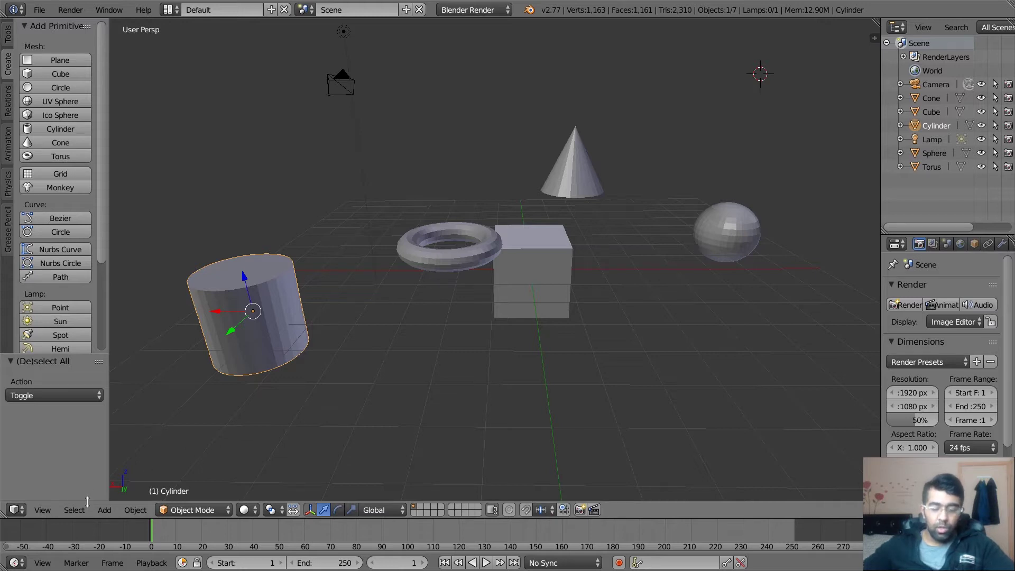
key(ctrl+i)
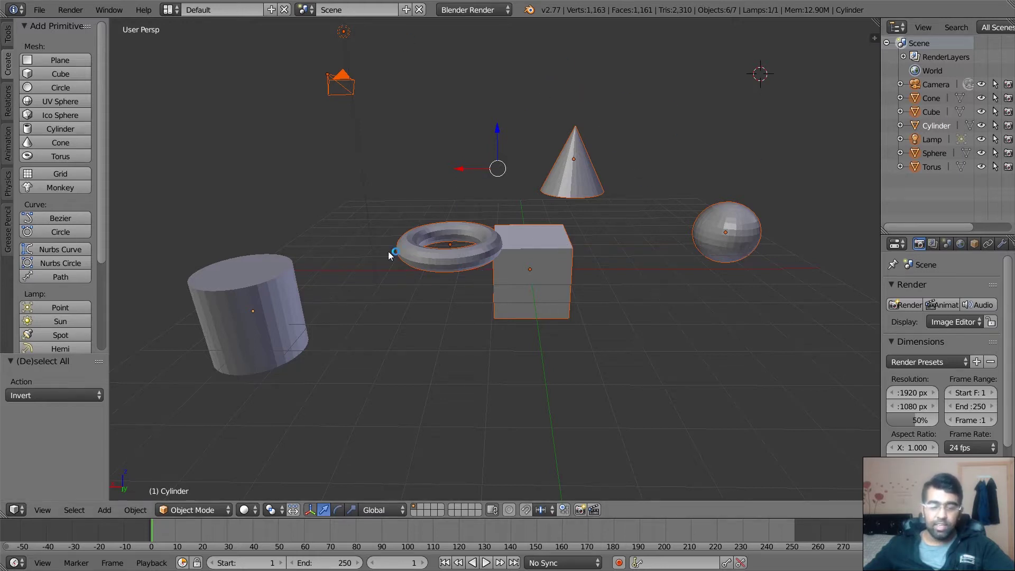
Select only the scene's camera with Select Camera.
click(74, 509)
click(103, 378)
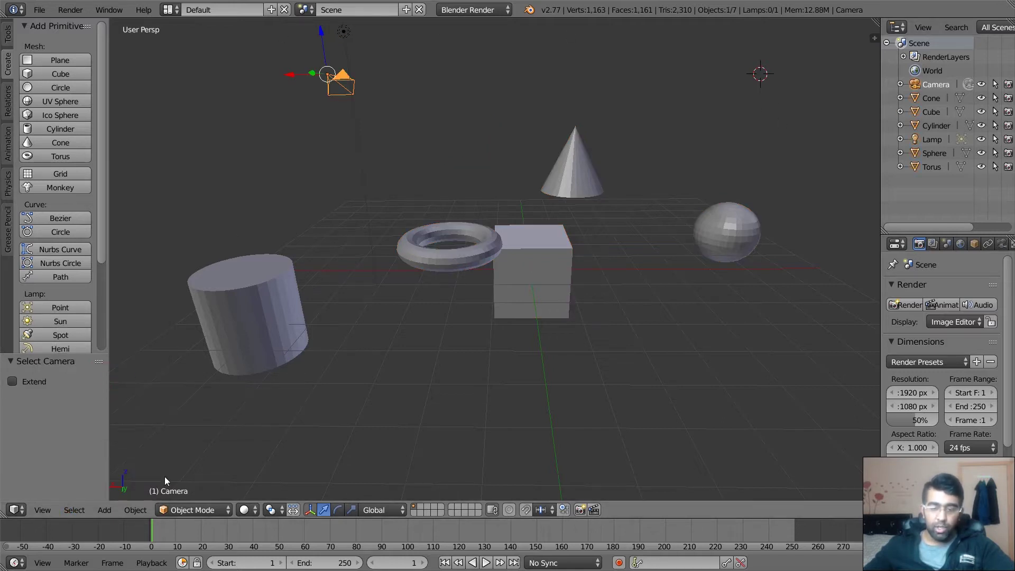
click(66, 509)
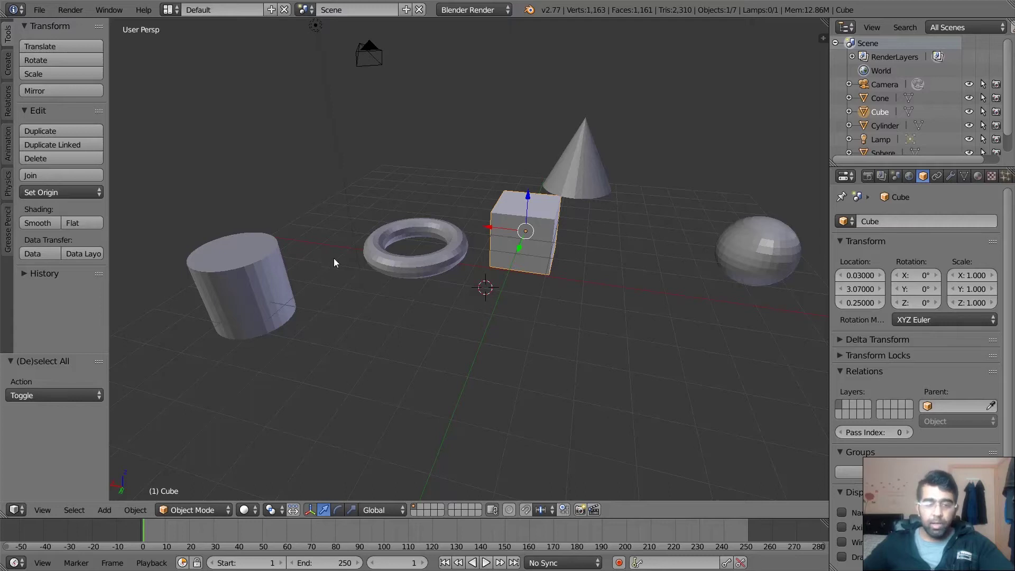
Select the cylinder, cone, sphere and torus together and delete them, keeping only the cube as a mesh.
right_click(286, 273)
shift+right_click(579, 165)
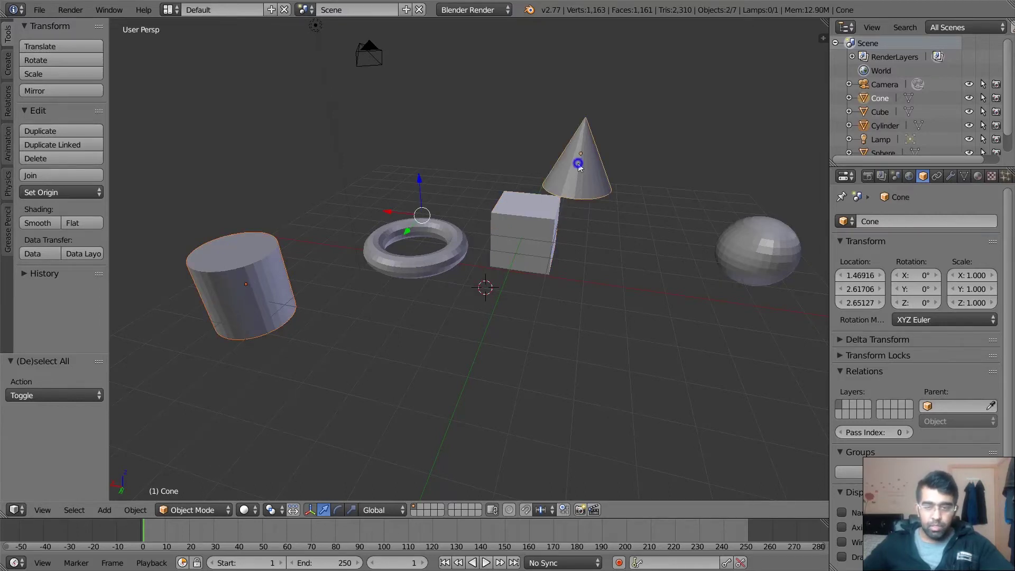
shift+right_click(738, 246)
shift+right_click(418, 261)
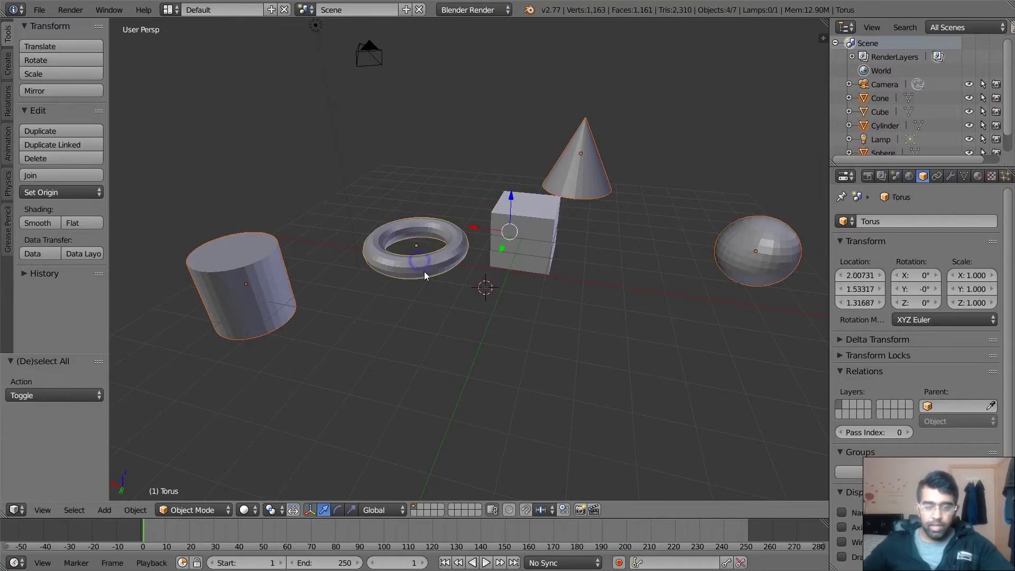
key(x)
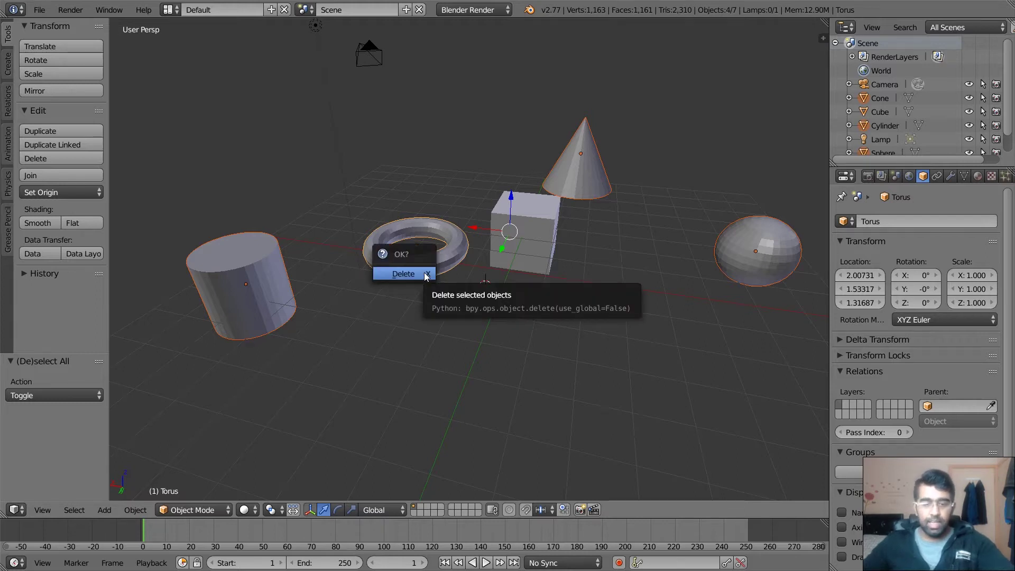
click(403, 274)
Select the remaining cube and try moving it freely with Translate.
mouse_move(628, 258)
middle_down()
mouse_move(544, 242)
mouse_move(623, 273)
middle_up()
middle_drag(572, 296, 656, 303)
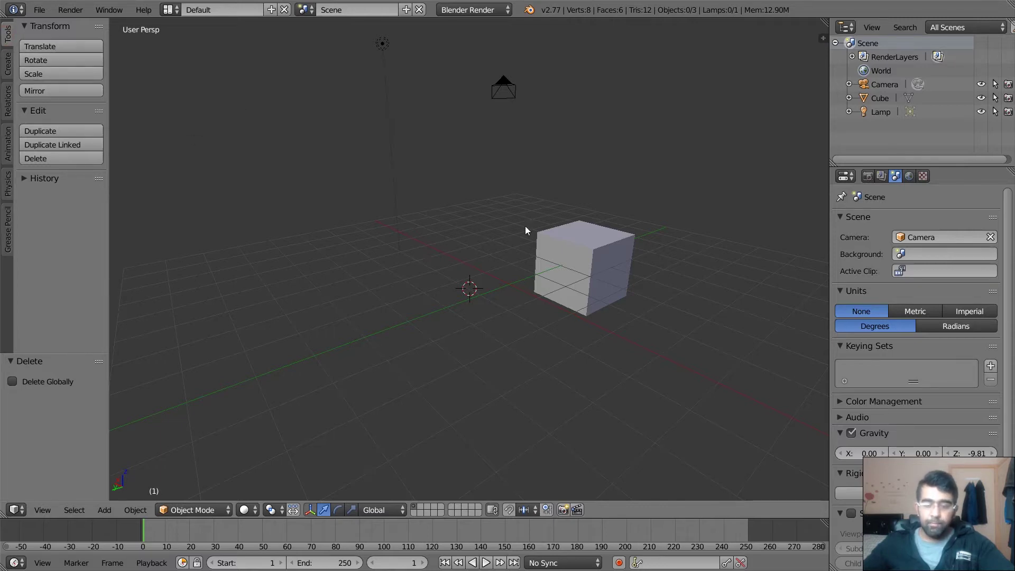
right_click(588, 243)
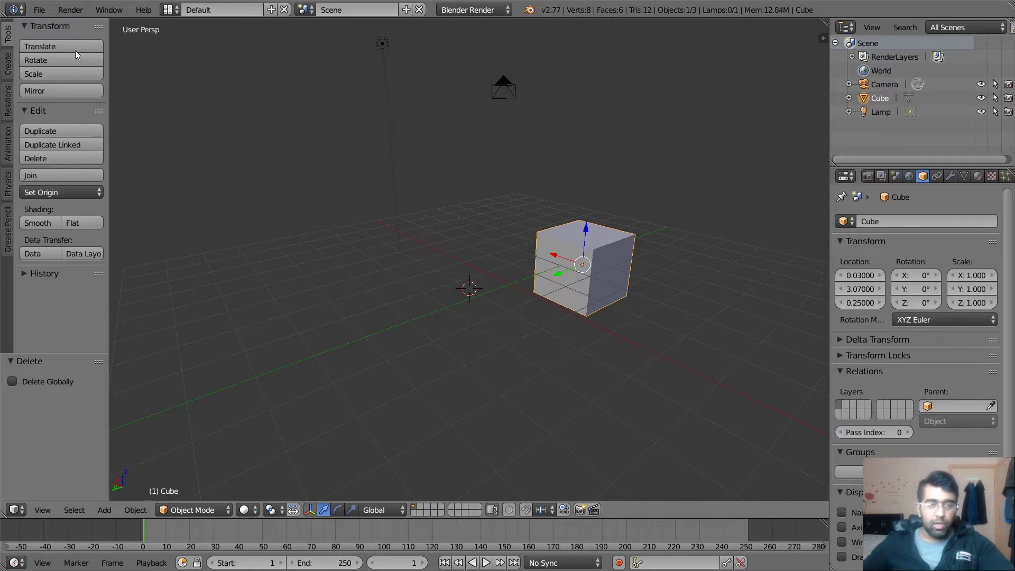
click(59, 47)
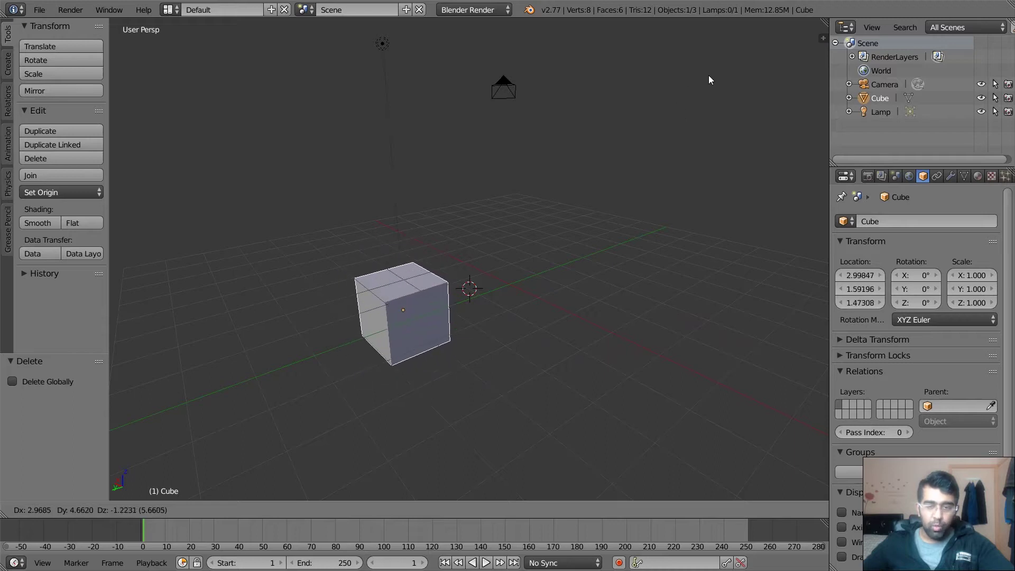
right_click(643, 137)
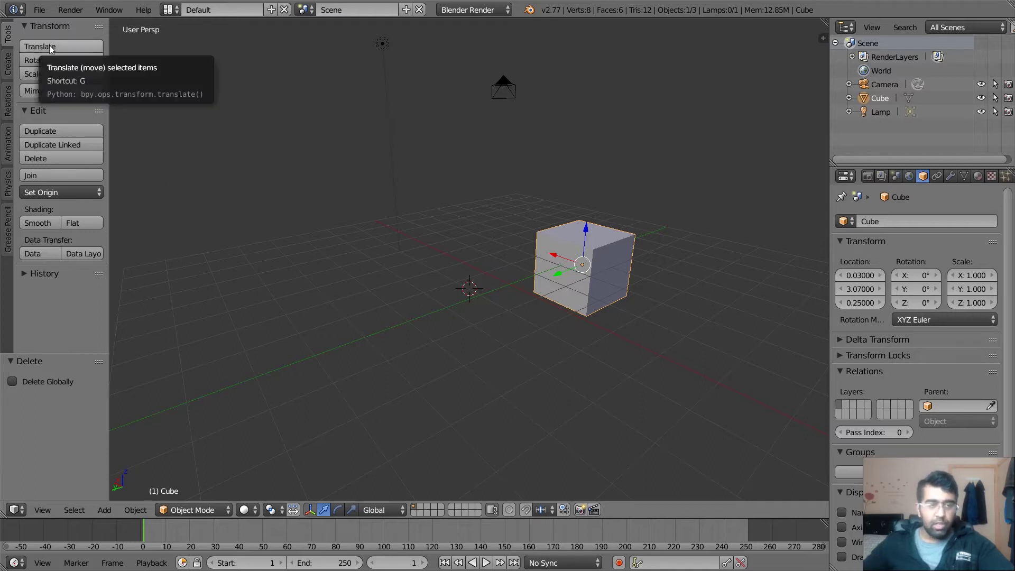
Try a second free move of the selected cube without any axis constraint.
right_click(565, 242)
key(g)
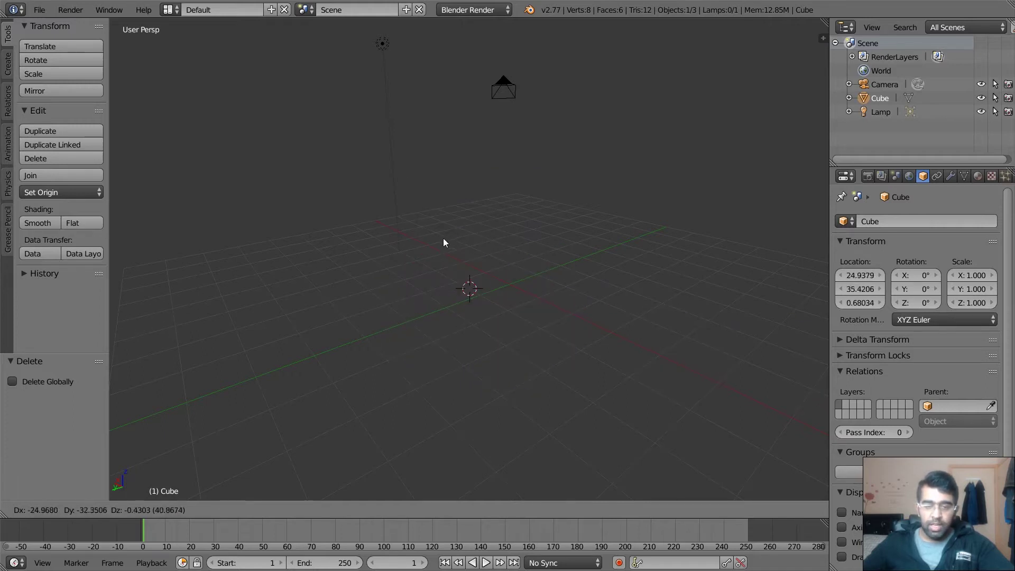
right_click(322, 278)
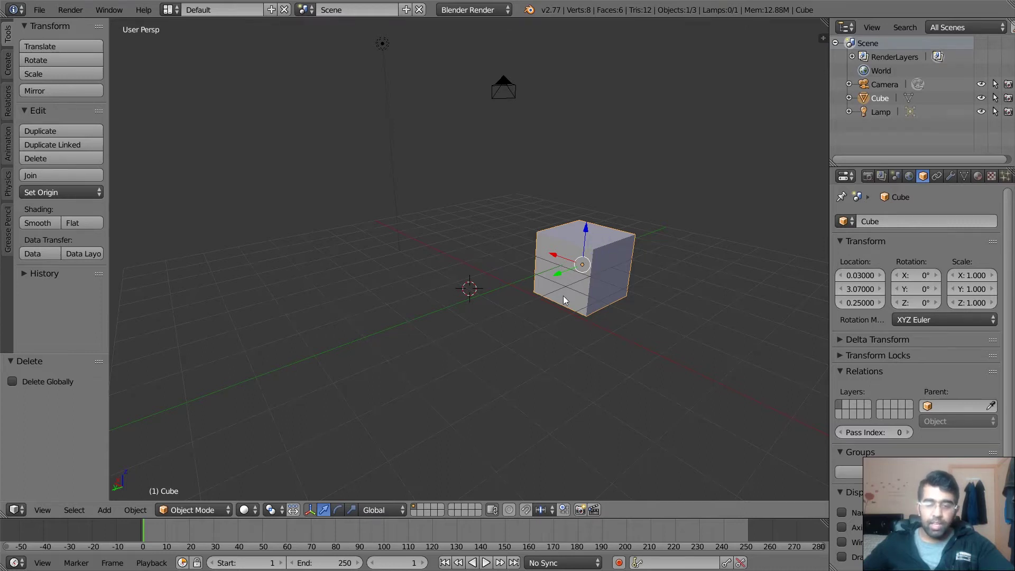
Try translating the cube with the move constrained to the global X, Y and Z axes in turn.
middle_drag(563, 296, 728, 314)
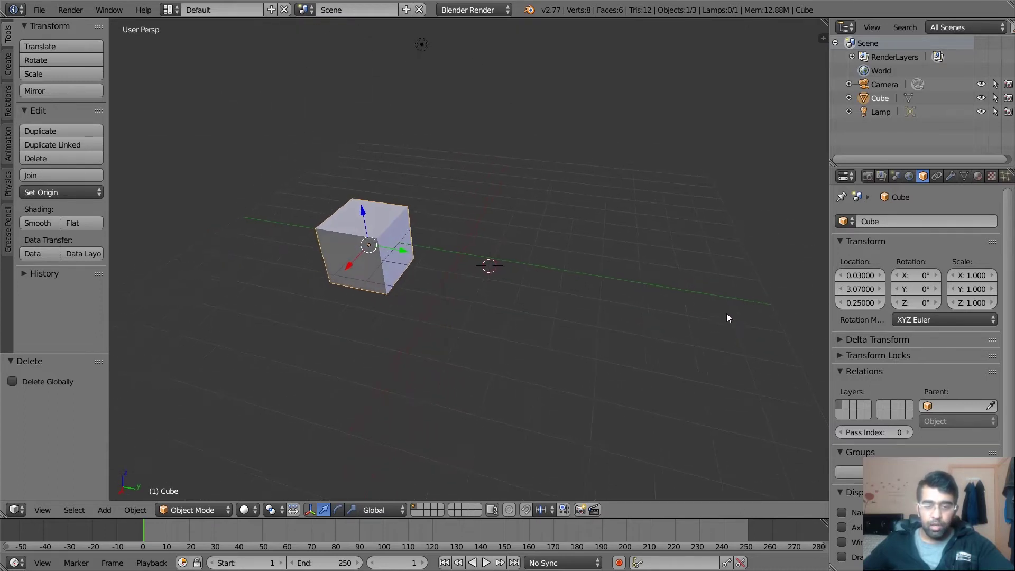
click(59, 47)
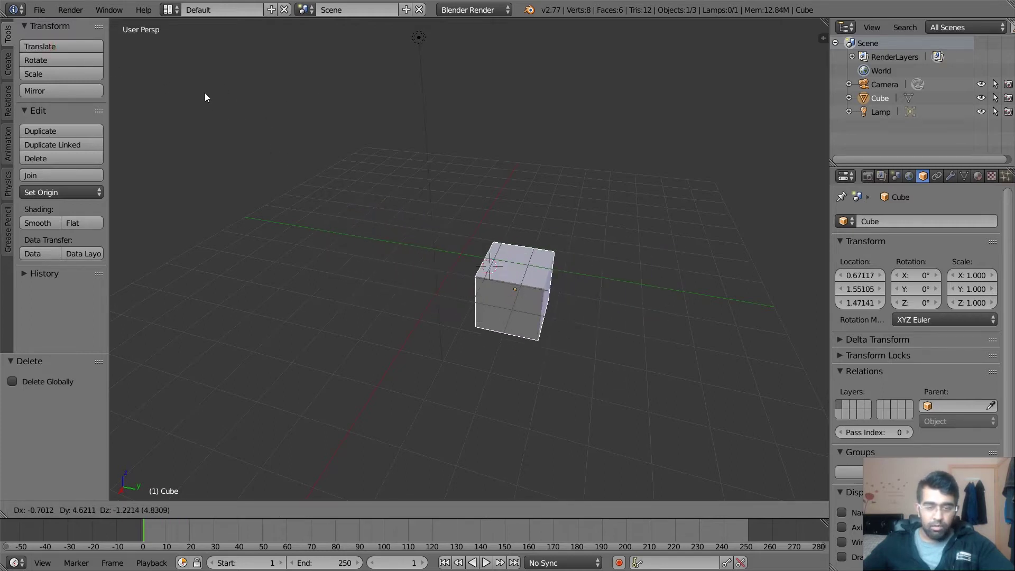
key(x)
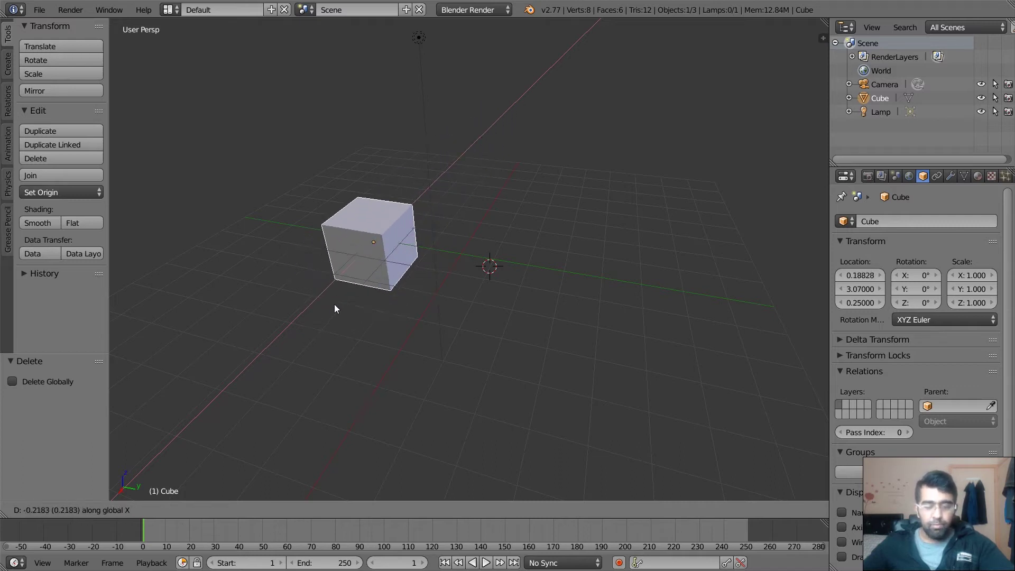
key(y)
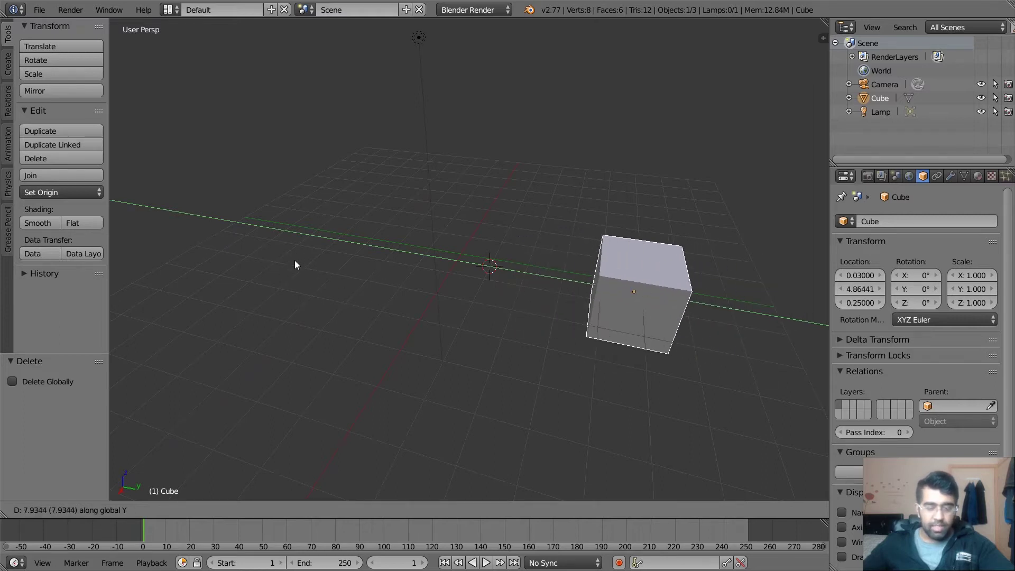
key(z)
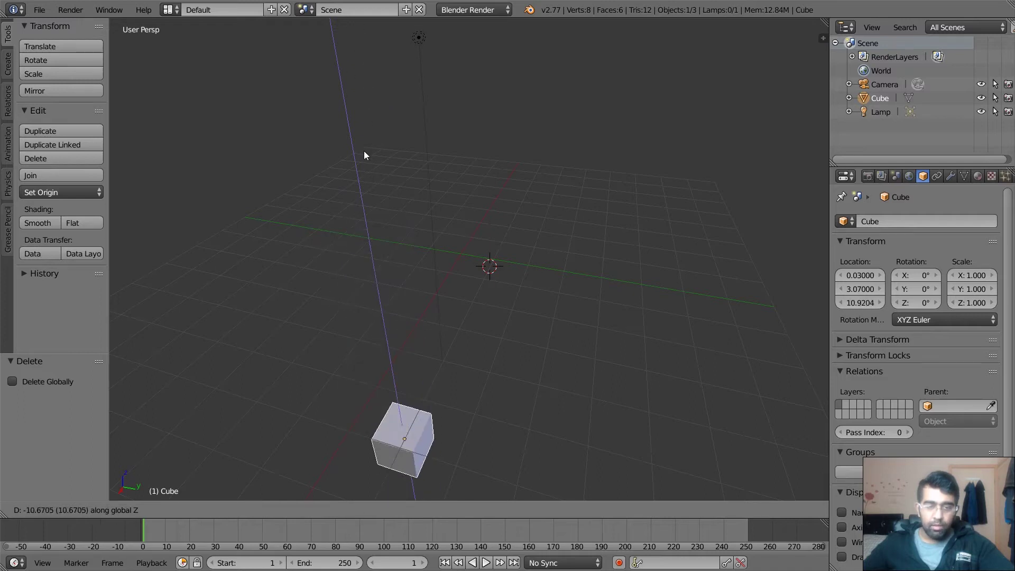
right_click(423, 125)
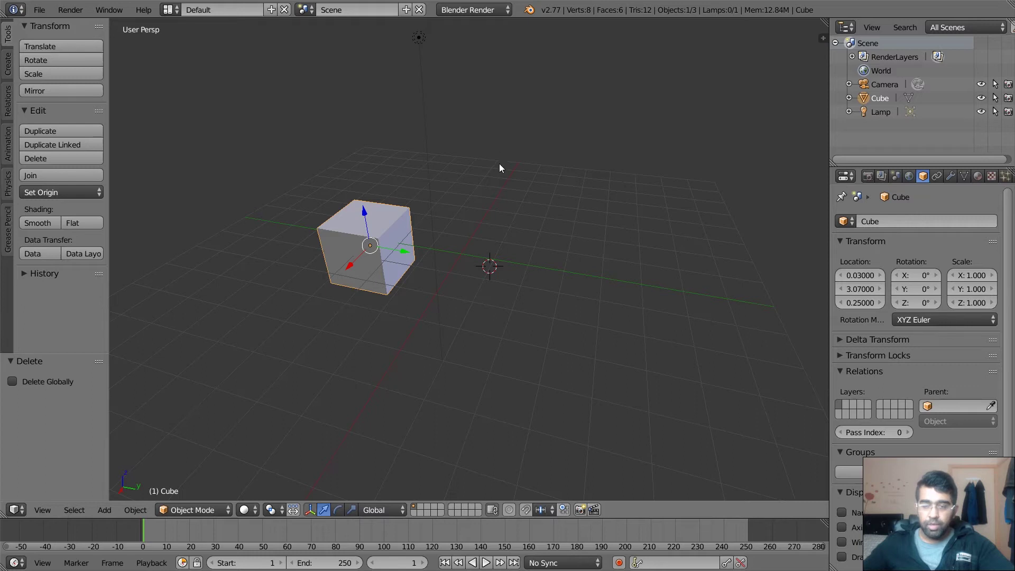
Set the cube's location in its object properties to X 0.6, Y 7.84 and Z 0.52.
click(923, 177)
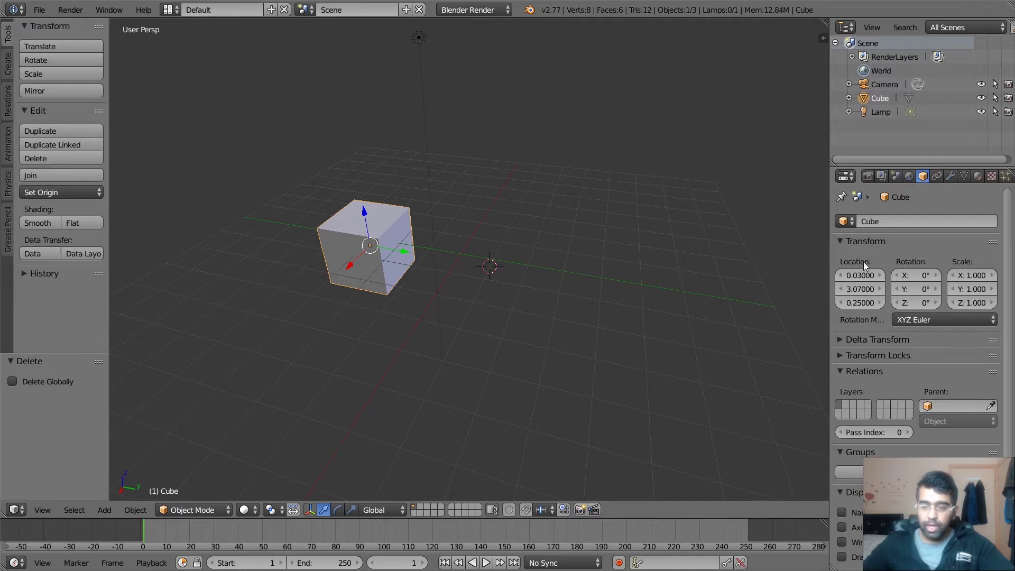
drag(880, 274, 968, 288)
mouse_move(854, 304)
mouse_down()
mouse_move(963, 302)
mouse_move(870, 303)
mouse_up()
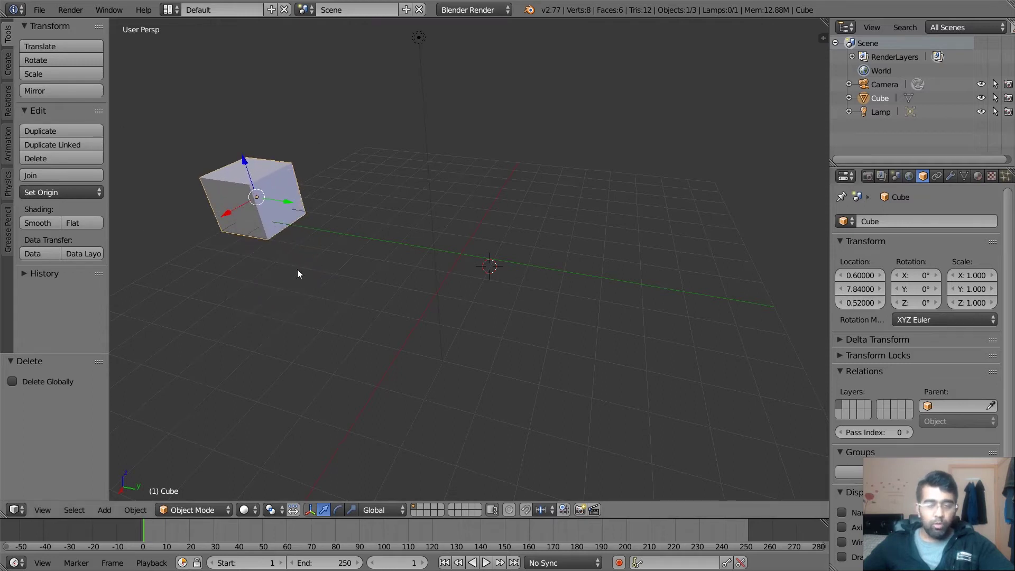
Toggle the 3D manipulator off and on, and move the cube by its translate handles to about X 2.71, Y 2.12, Z 0.56.
click(310, 510)
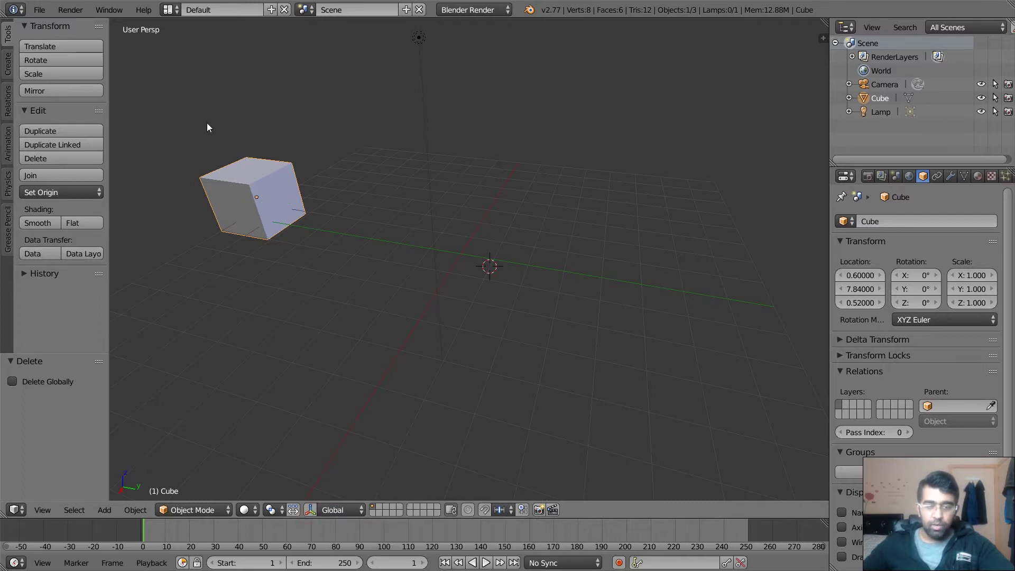
click(312, 510)
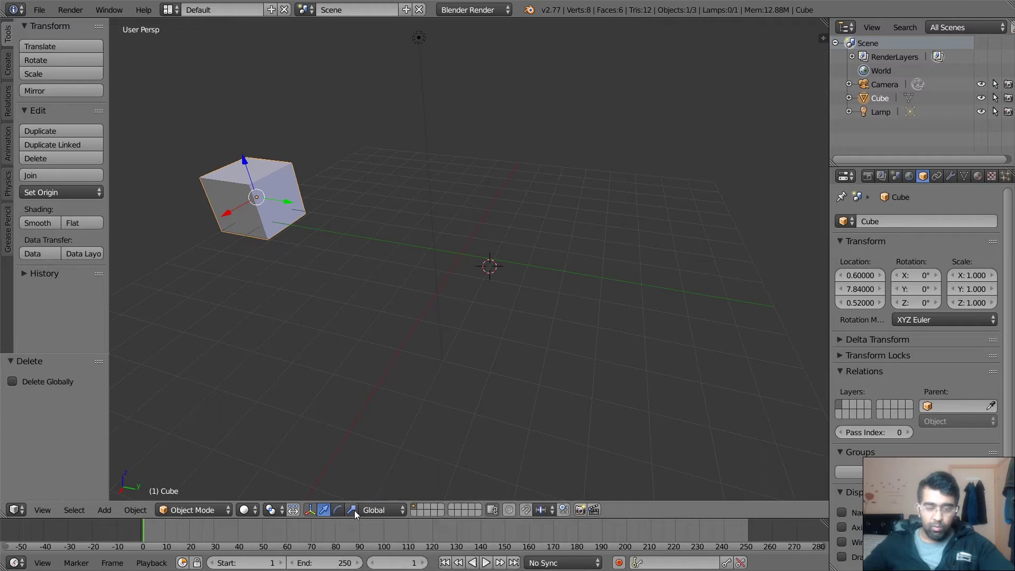
click(323, 510)
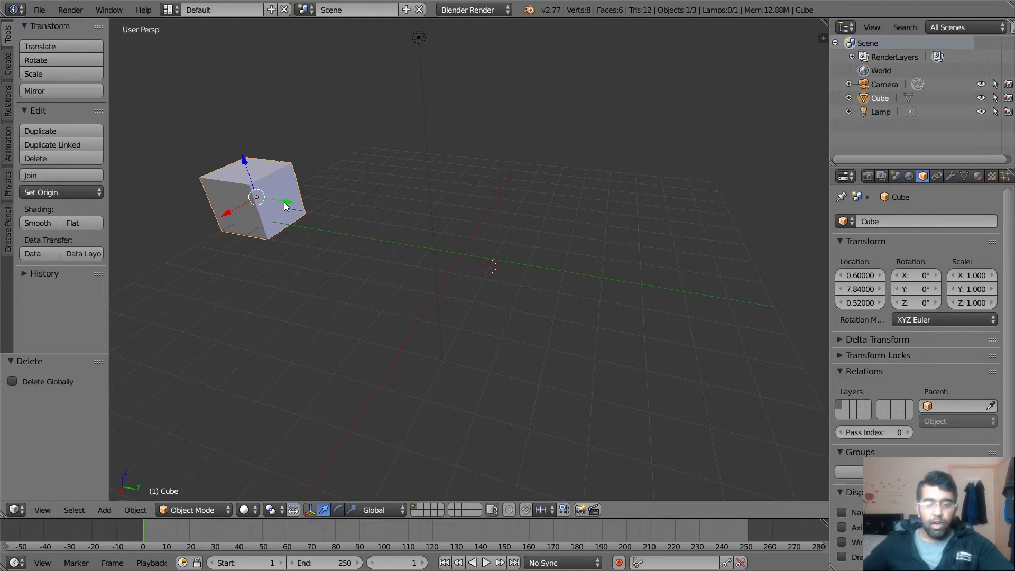
drag(287, 201, 369, 337)
drag(337, 253, 328, 286)
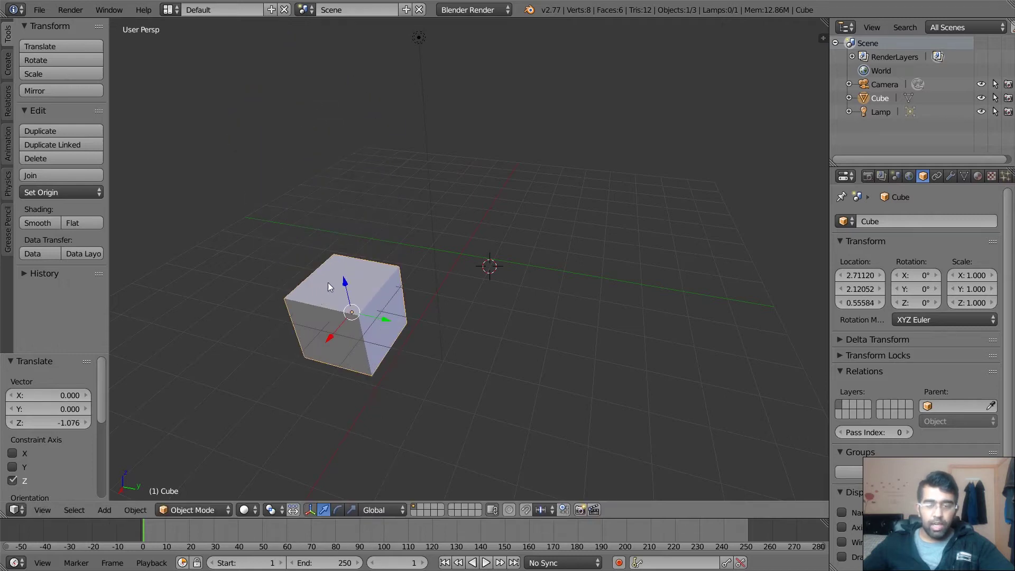
Set the cube's location to exactly 1 on the X, Y and Z axes.
click(851, 278)
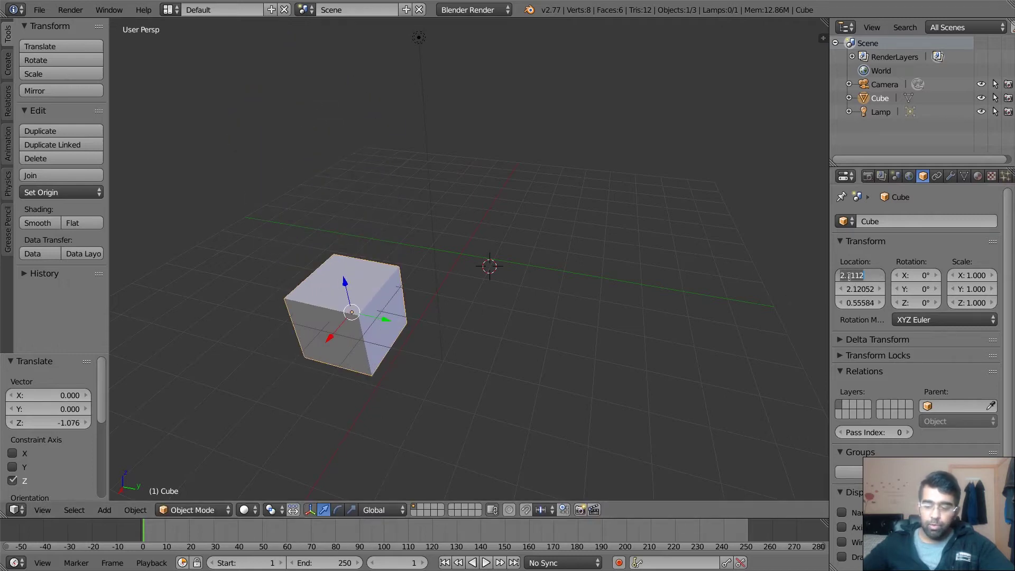
text(1)
key(Tab)
text(1)
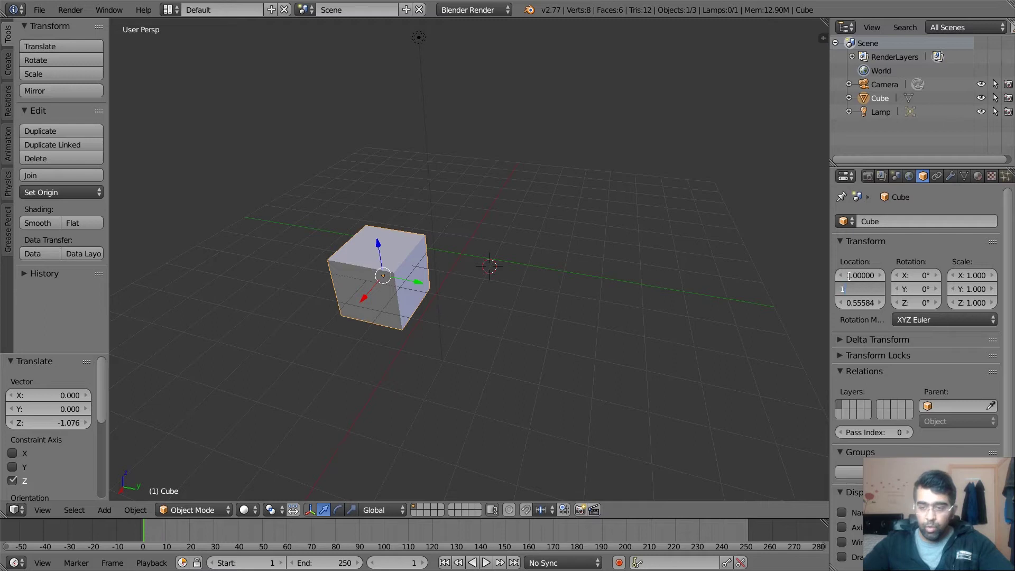
key(Tab)
text(1)
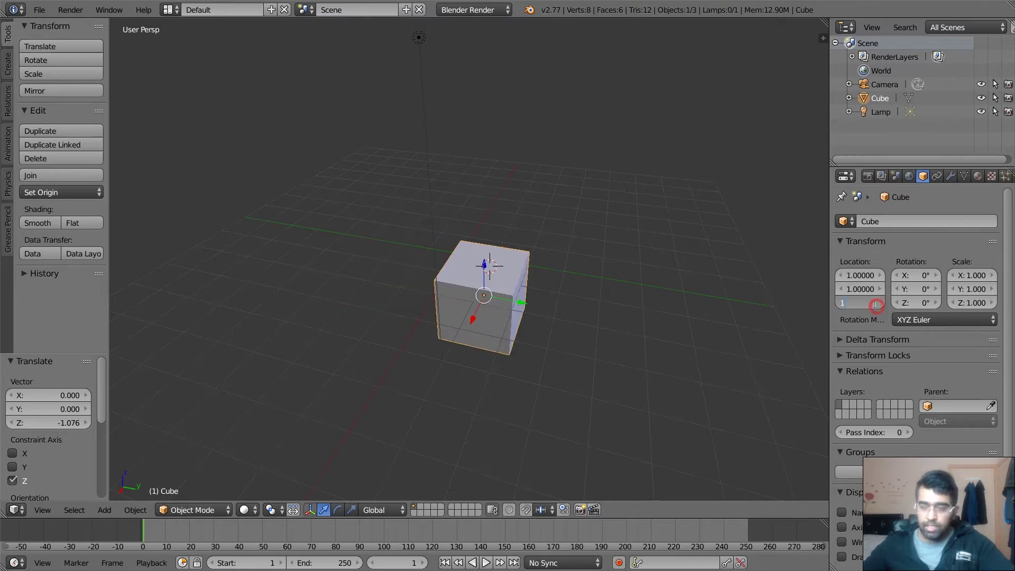
key(Return)
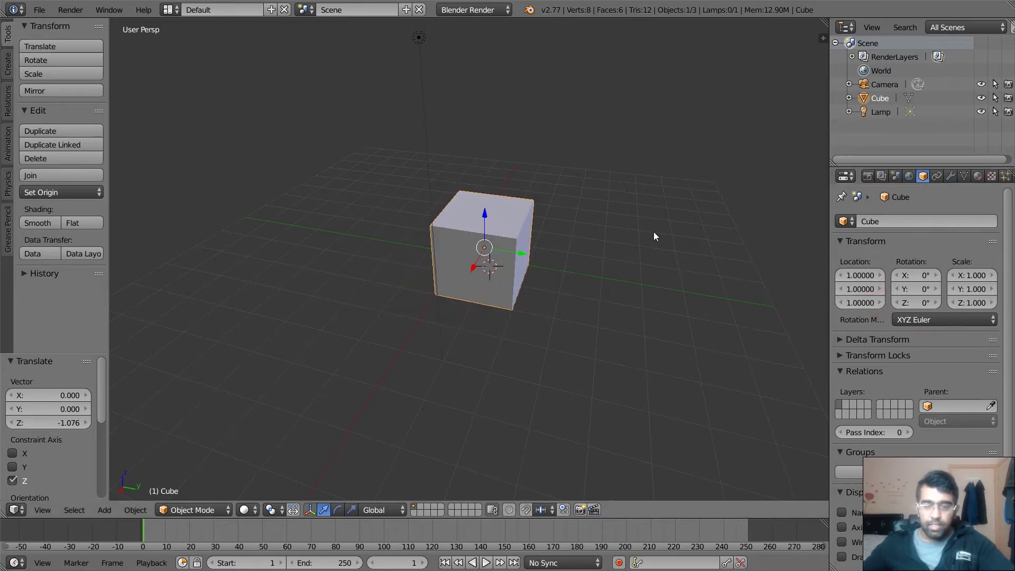
middle_drag(530, 330, 467, 224)
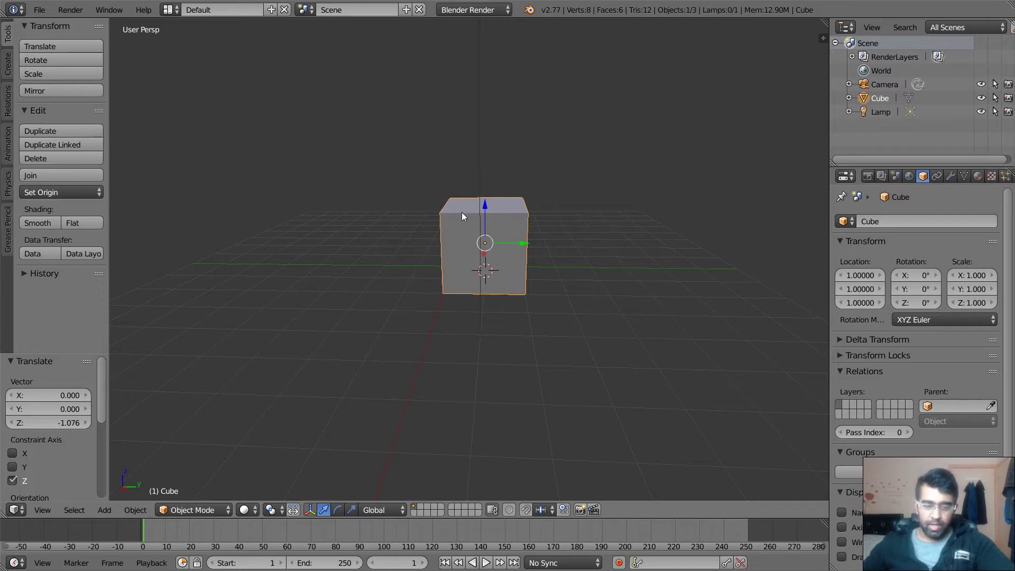
middle_drag(455, 236, 481, 269)
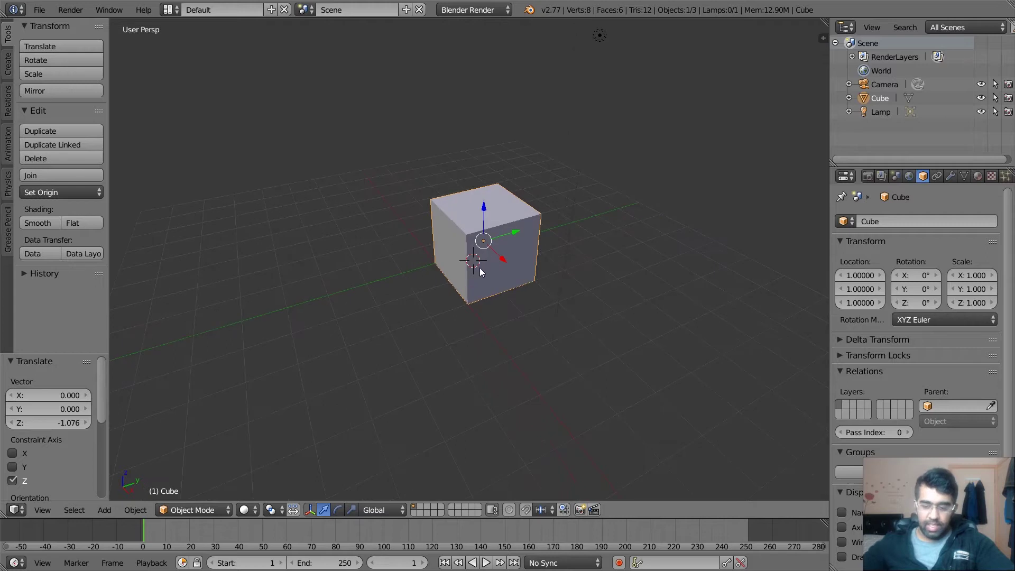
Switch to the top orthographic view and move the cube along its X handle to about X 2.15.
key(KP_7)
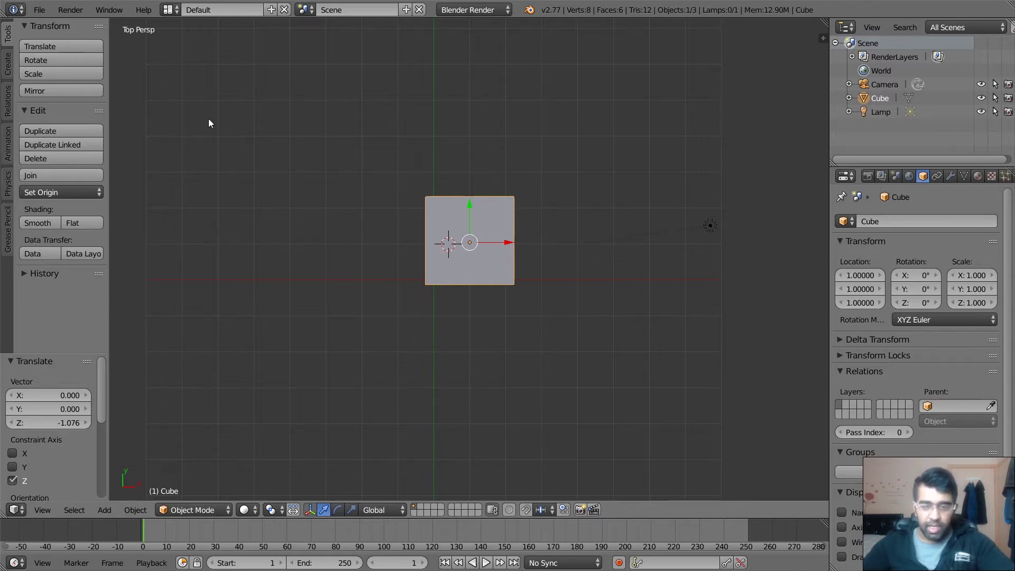
key(KP_5)
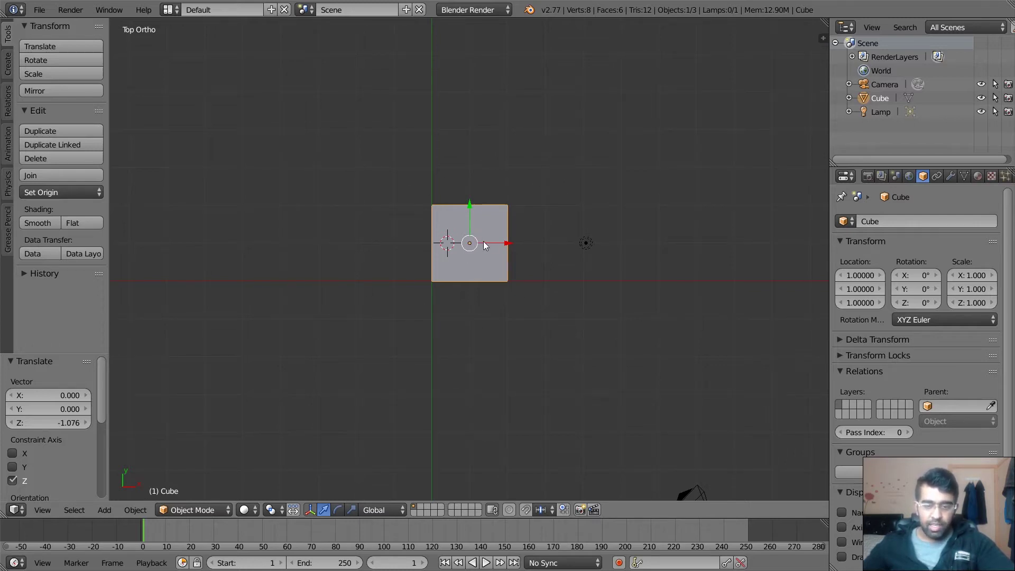
mouse_move(502, 245)
mouse_down()
mouse_move(627, 242)
mouse_move(297, 221)
mouse_move(635, 224)
mouse_move(313, 221)
mouse_move(495, 245)
mouse_move(297, 234)
mouse_move(521, 242)
mouse_up()
click(319, 220)
Try translating the cube freely within the X-Y plane of the top orthographic view.
click(60, 49)
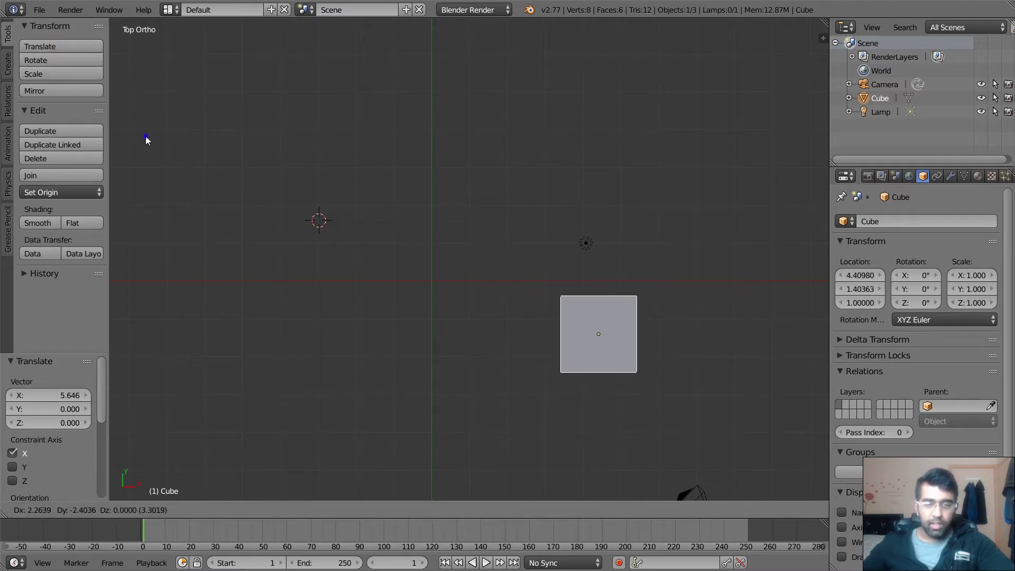
key(Escape)
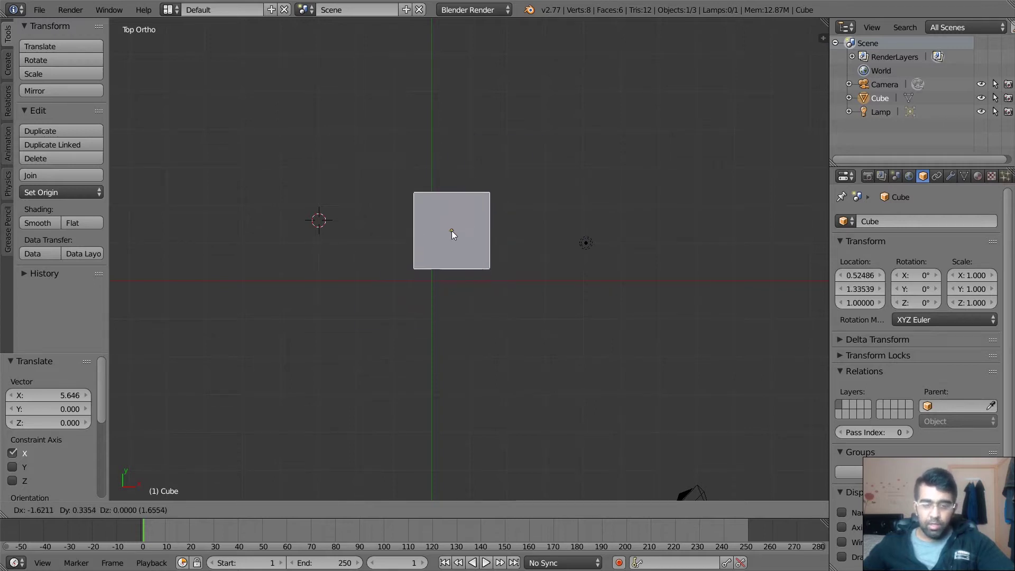
right_click(446, 230)
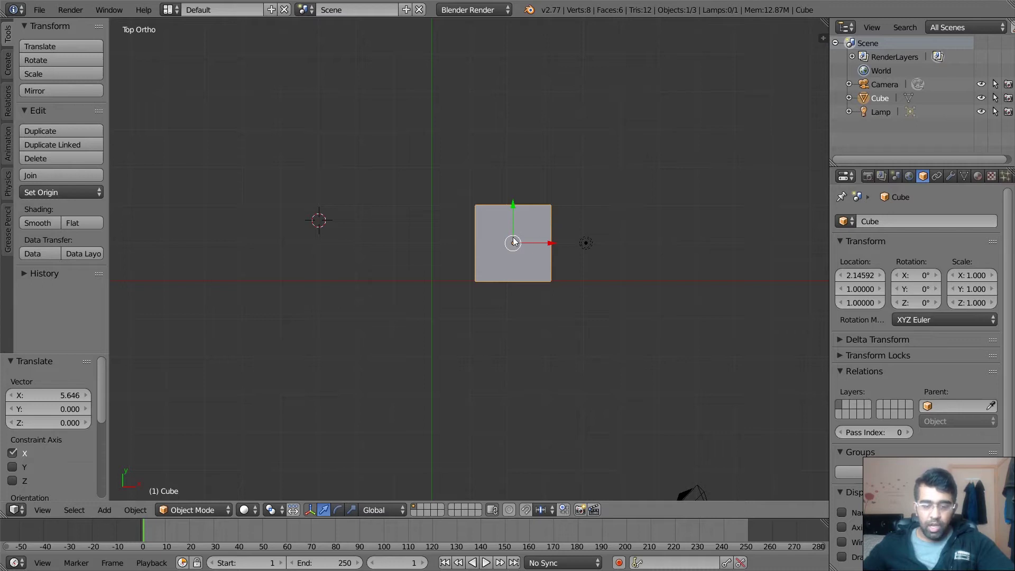
Switch to the front orthographic view, try a free move, and raise the cube with its Z handle to about Z 3.38.
key(KP_1)
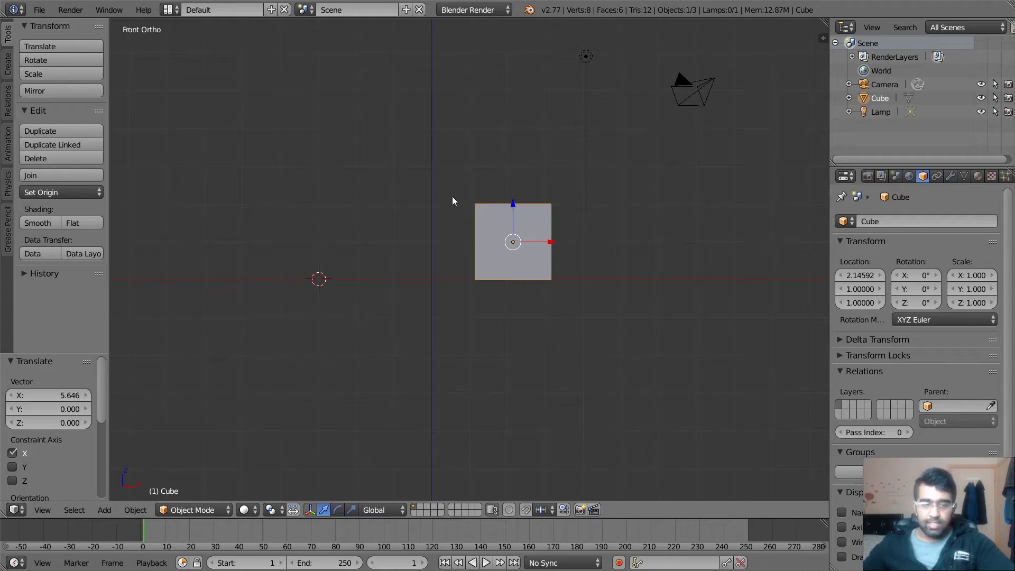
key(g)
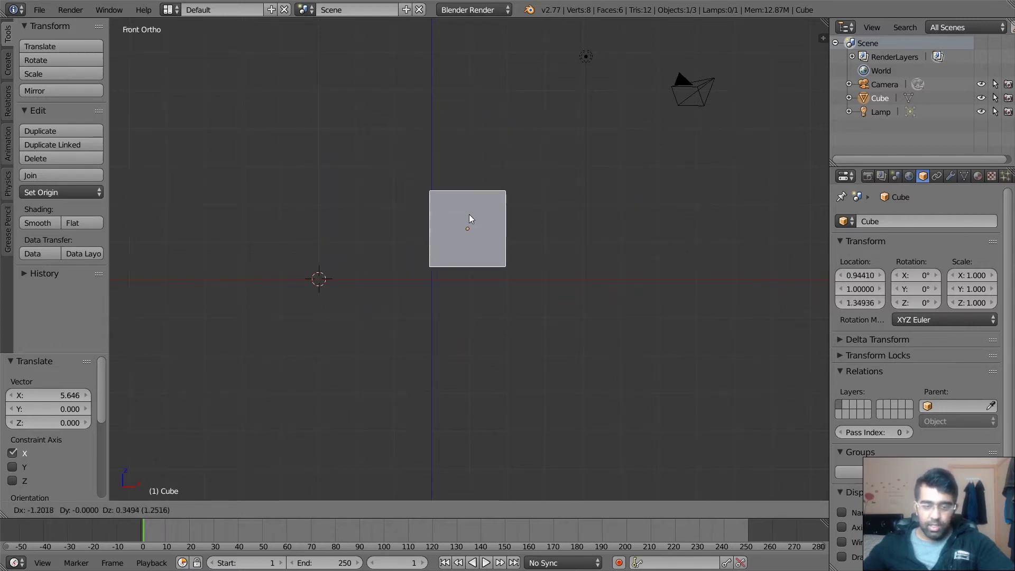
key(Escape)
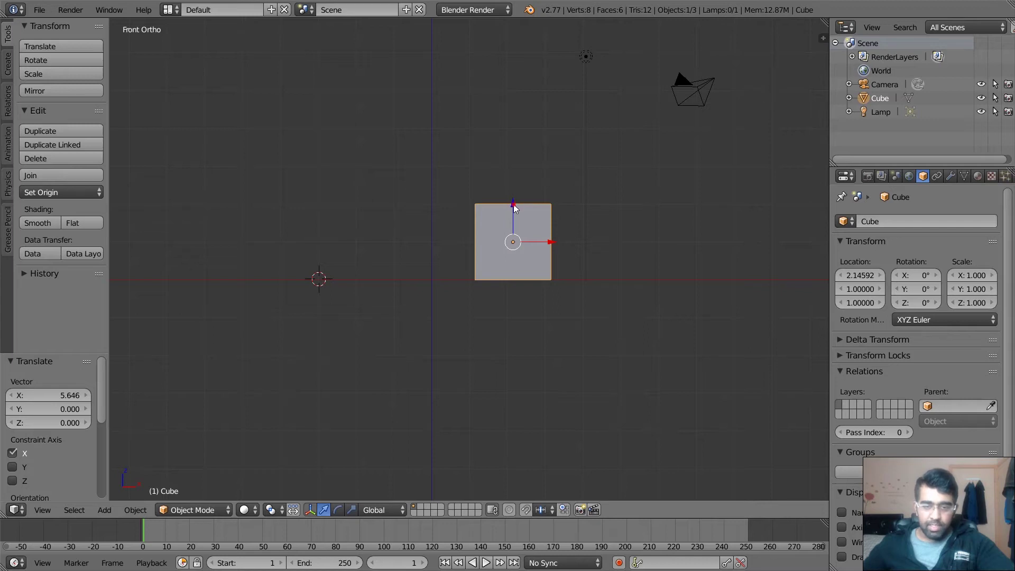
drag(513, 204, 513, 114)
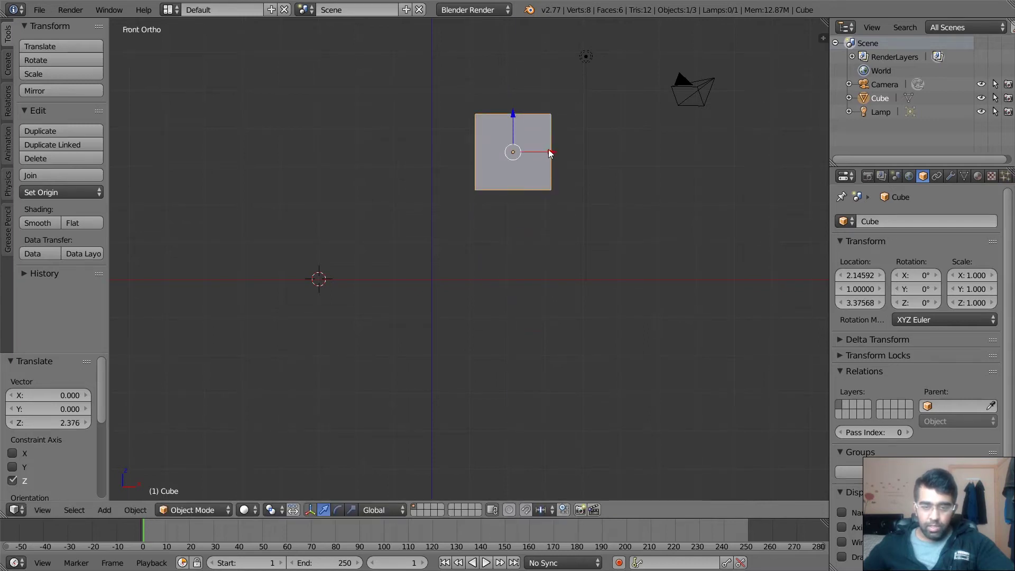
mouse_move(549, 153)
mouse_down()
mouse_move(584, 154)
mouse_move(559, 159)
mouse_up()
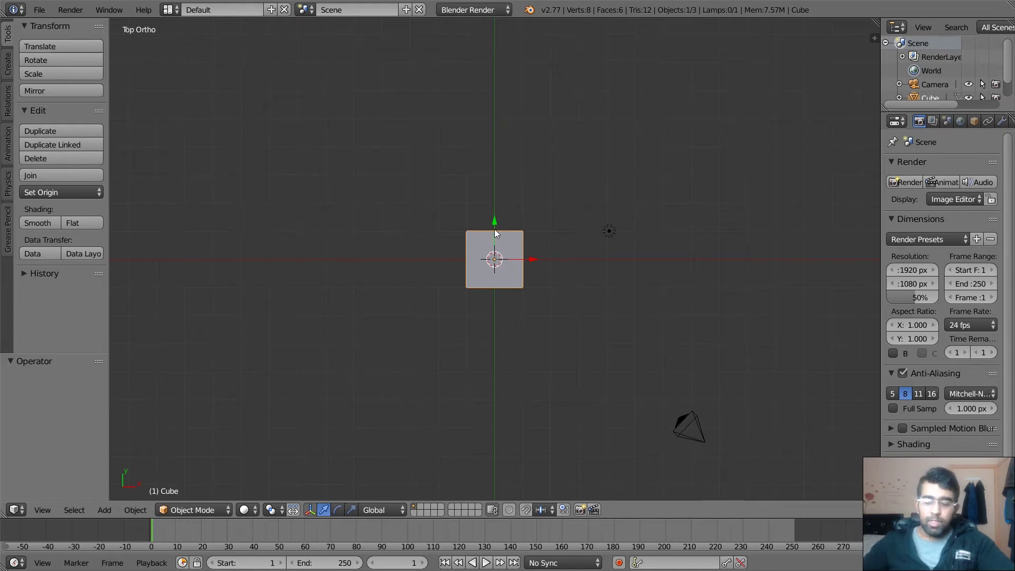
Switch the viewport back to perspective and orbit to a closer, angled view of the cube.
key(KP_5)
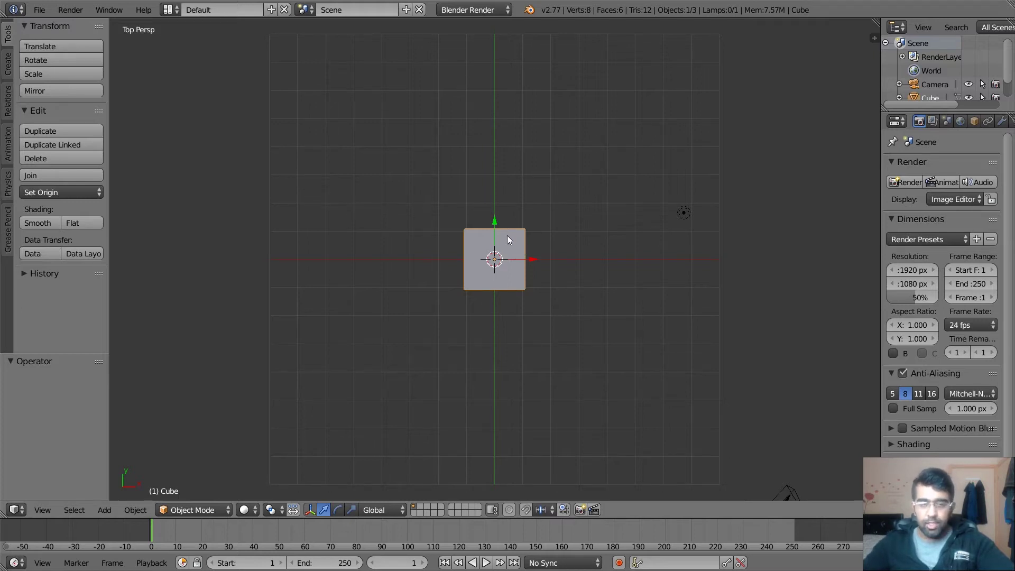
middle_drag(492, 248, 149, 47)
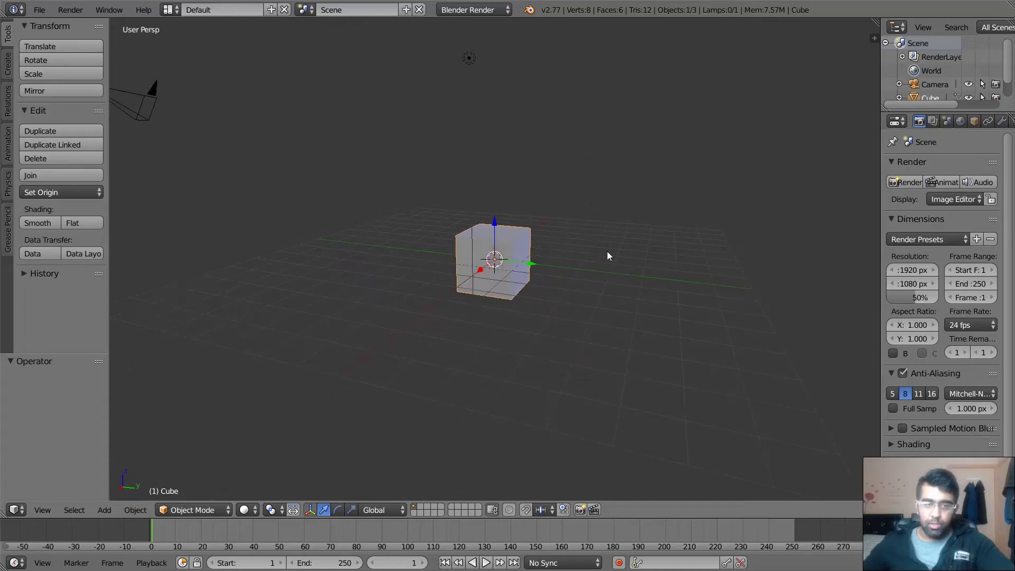
scroll(489, 243, up, 2)
scroll(476, 217, down, 1)
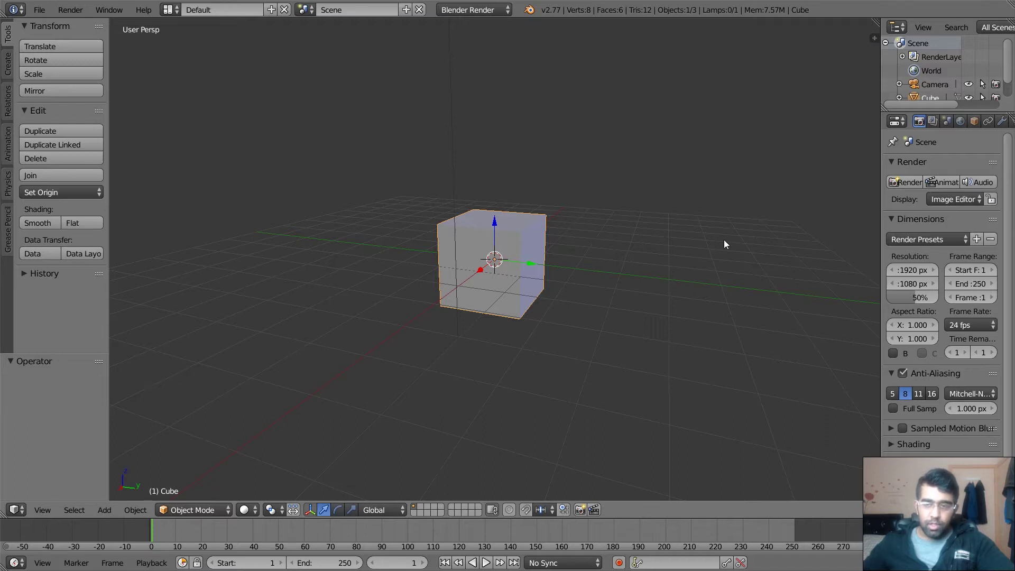
Show and hide the viewport's transform sidebar, and enlarge the outliner to fit the camera, cube and lamp entries.
click(874, 39)
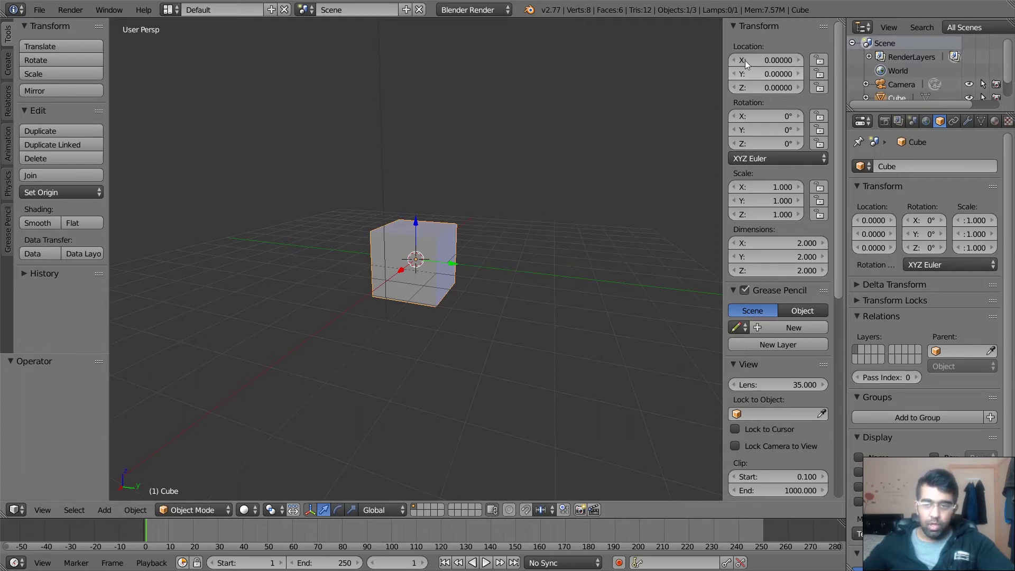
drag(724, 48, 845, 52)
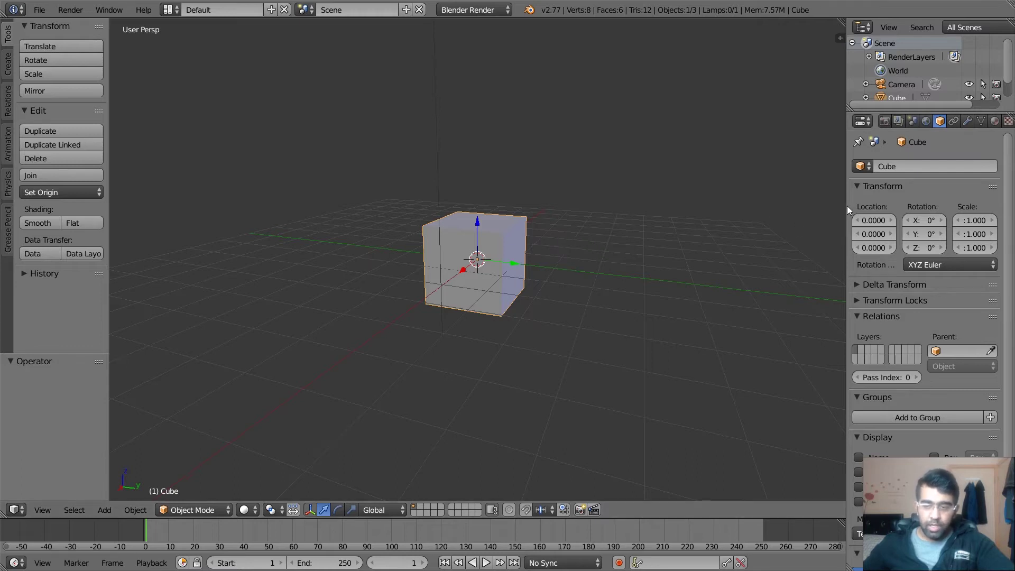
drag(846, 205, 859, 206)
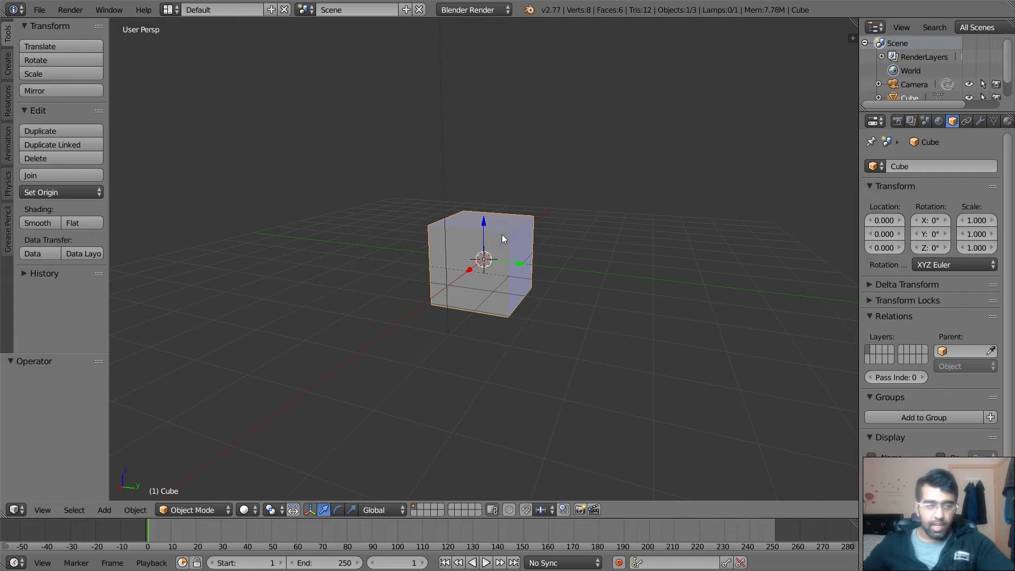
drag(926, 111, 926, 146)
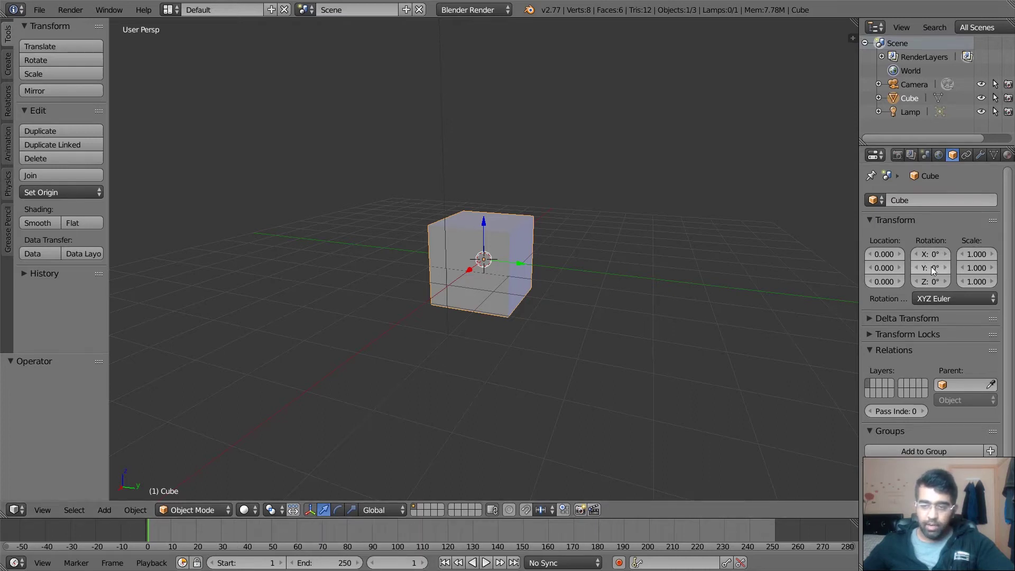
Try the Rotate tool on the cube, freely and constrained to the global X, Y and Z axes in turn.
click(71, 61)
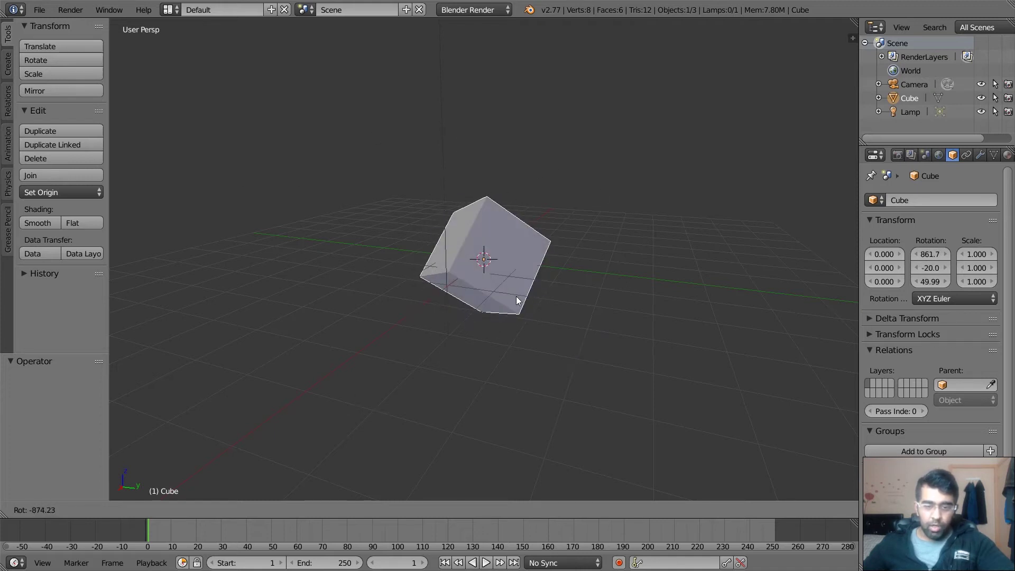
key(x)
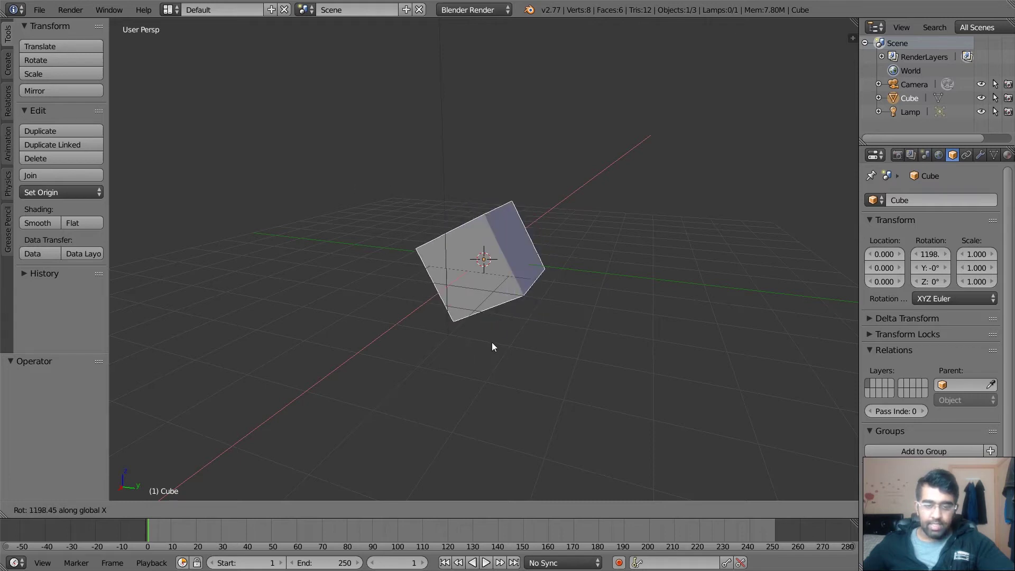
key(y)
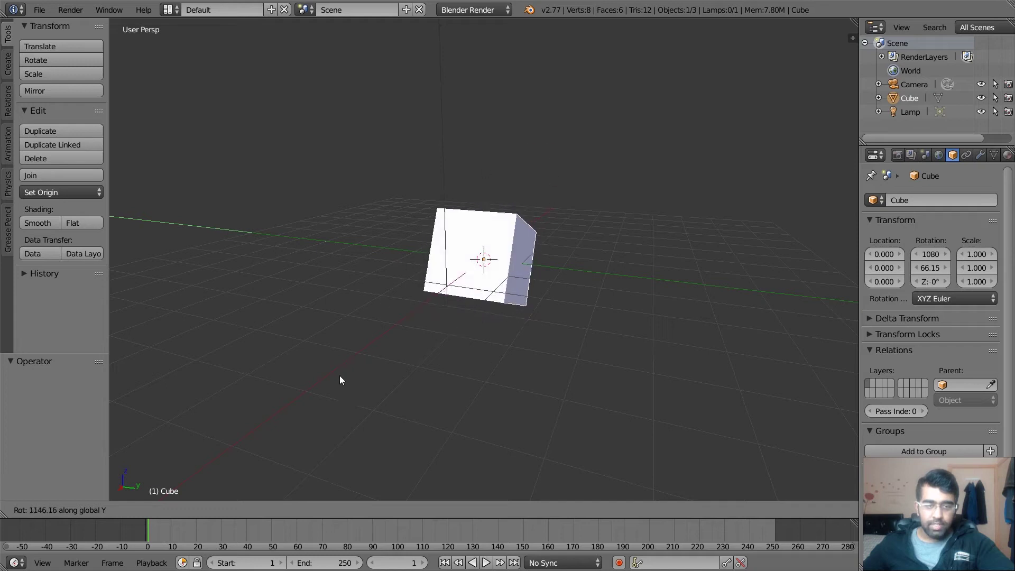
key(z)
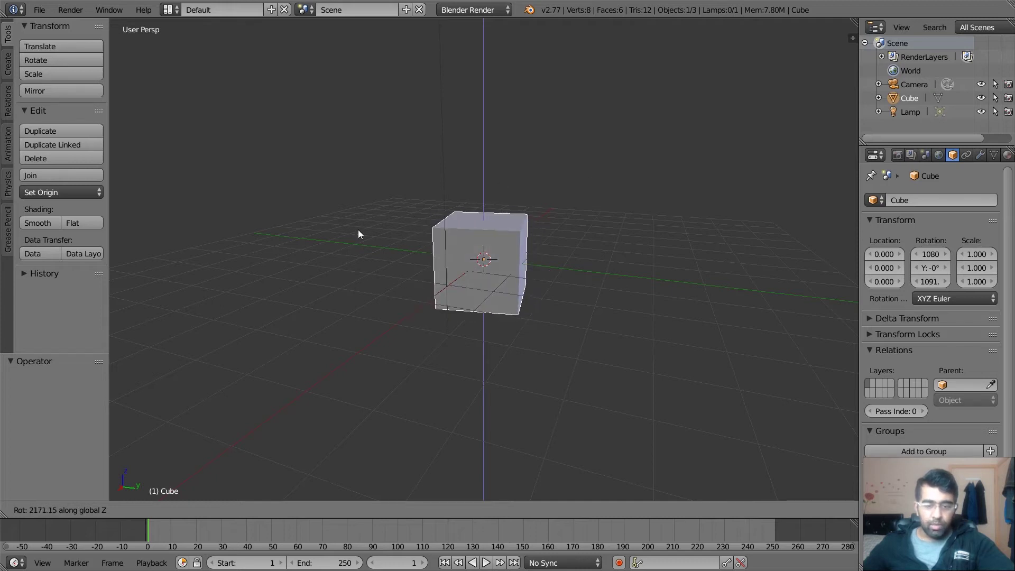
right_click(376, 233)
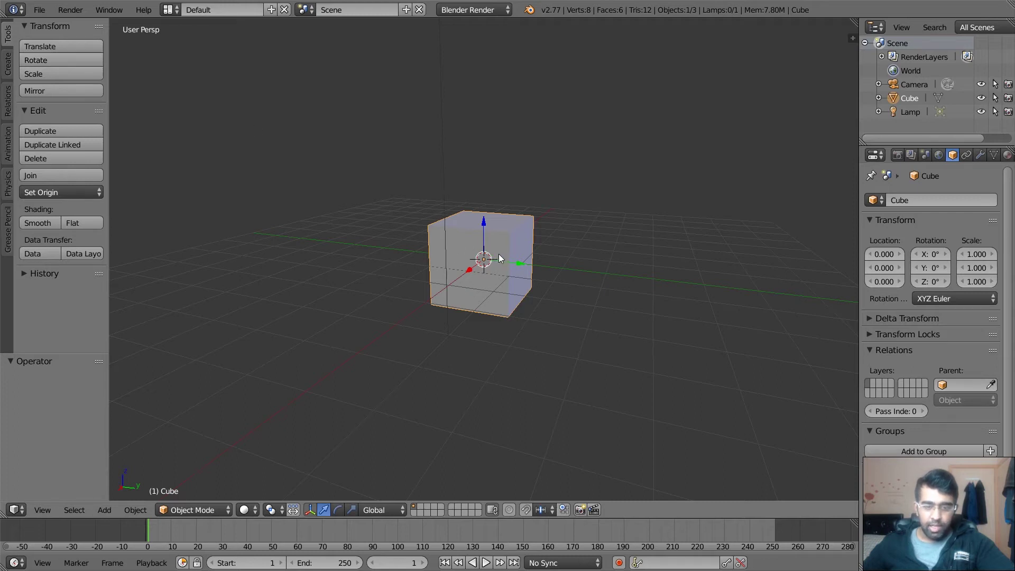
Try a free move of the cube, and try rotating it again both about each global axis and freely.
key(g)
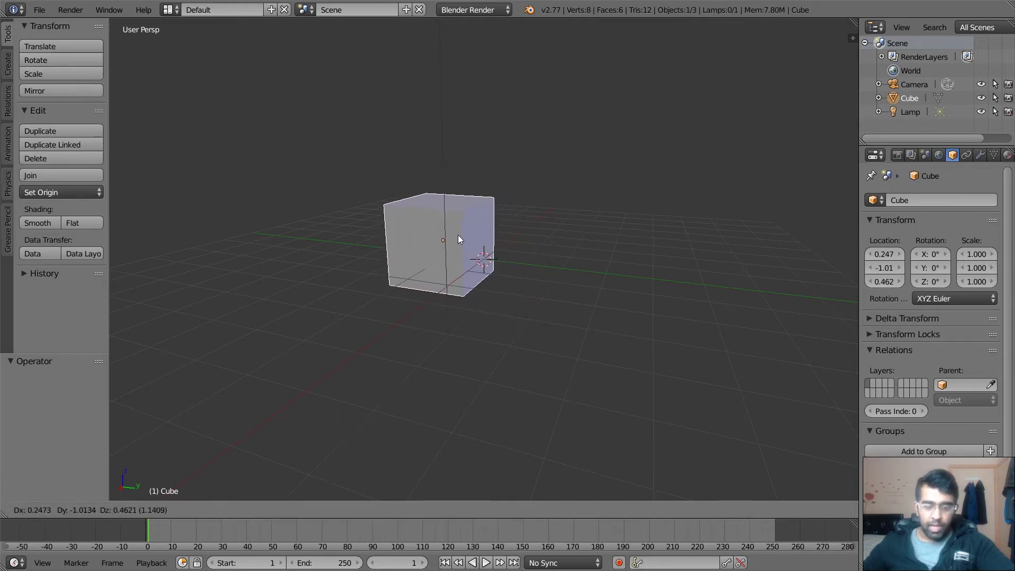
key(Escape)
key(r)
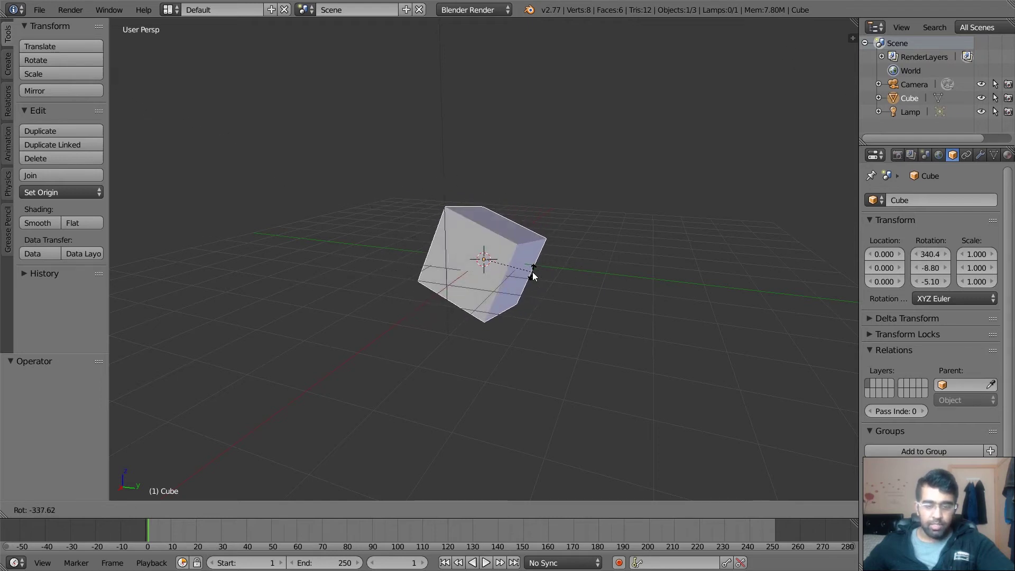
key(x)
key(y)
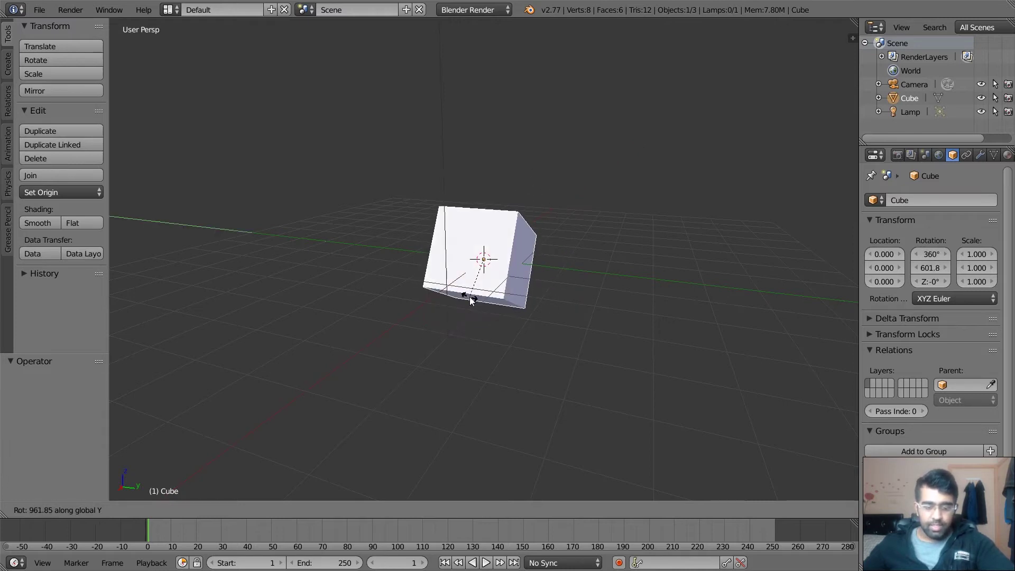
key(z)
right_click(516, 298)
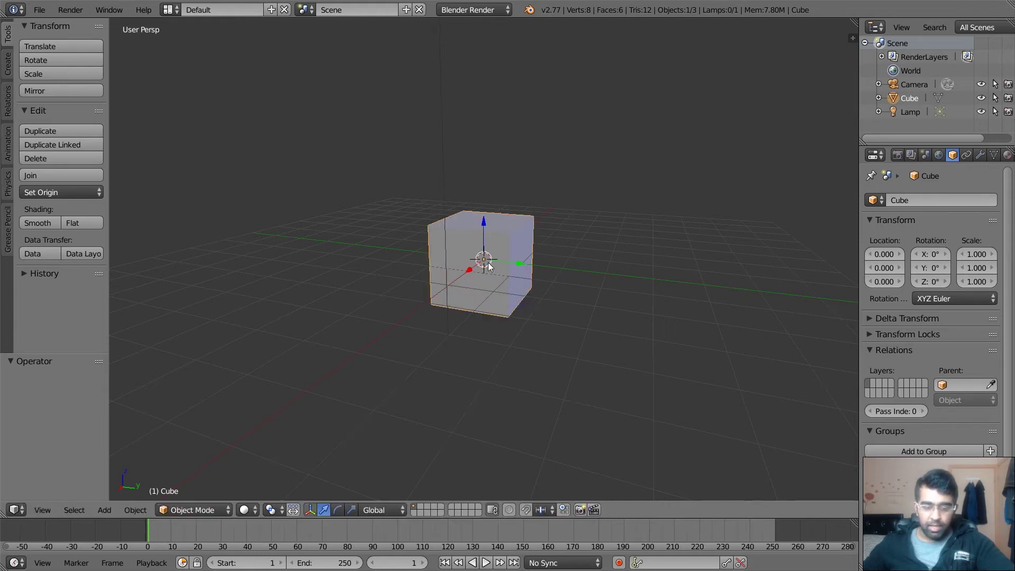
key(r)
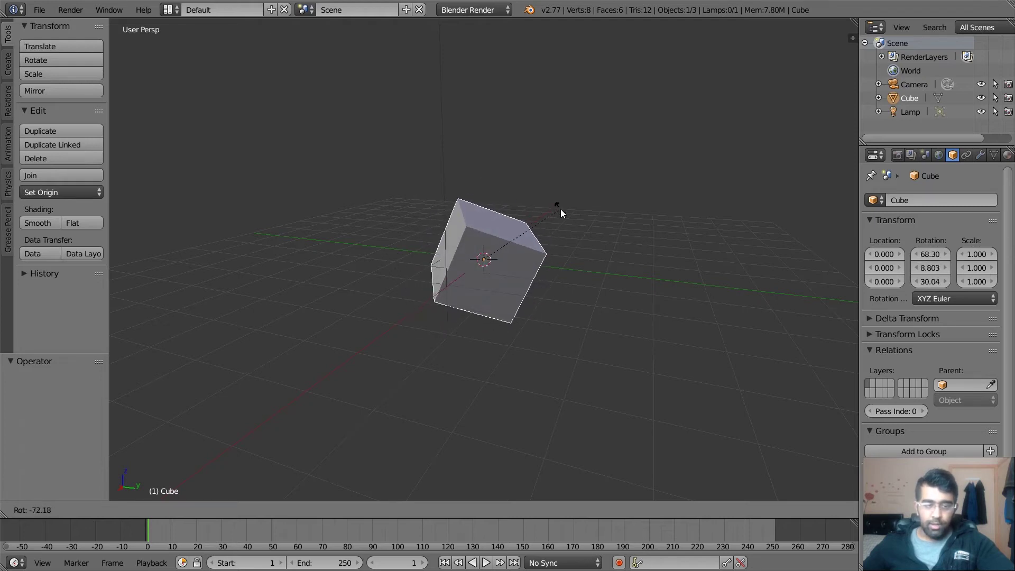
key(Escape)
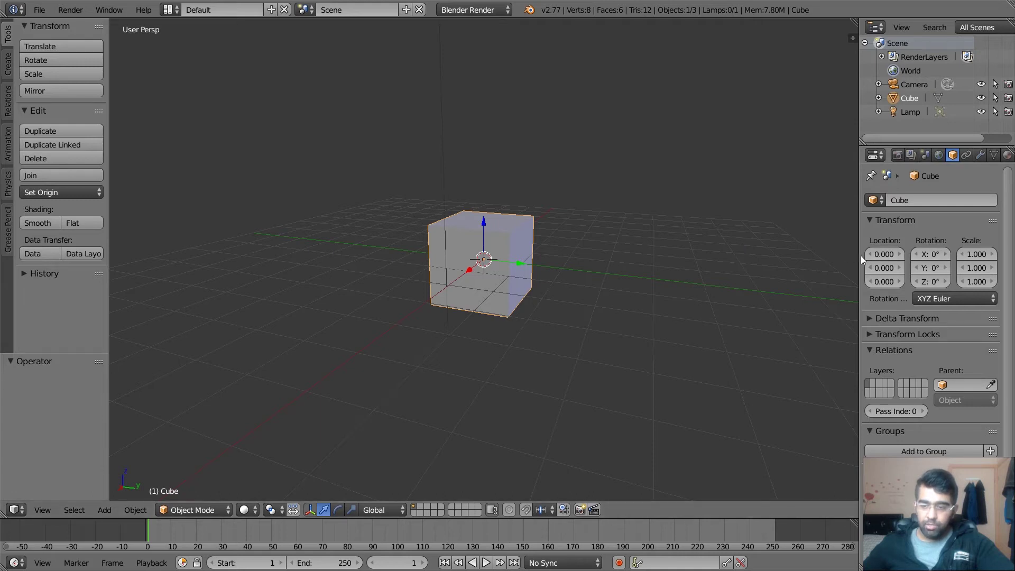
Widen the properties editor and change the cube's rotation values to X 3.9°, Y -12.3° and Z -14.8°.
drag(860, 255, 817, 257)
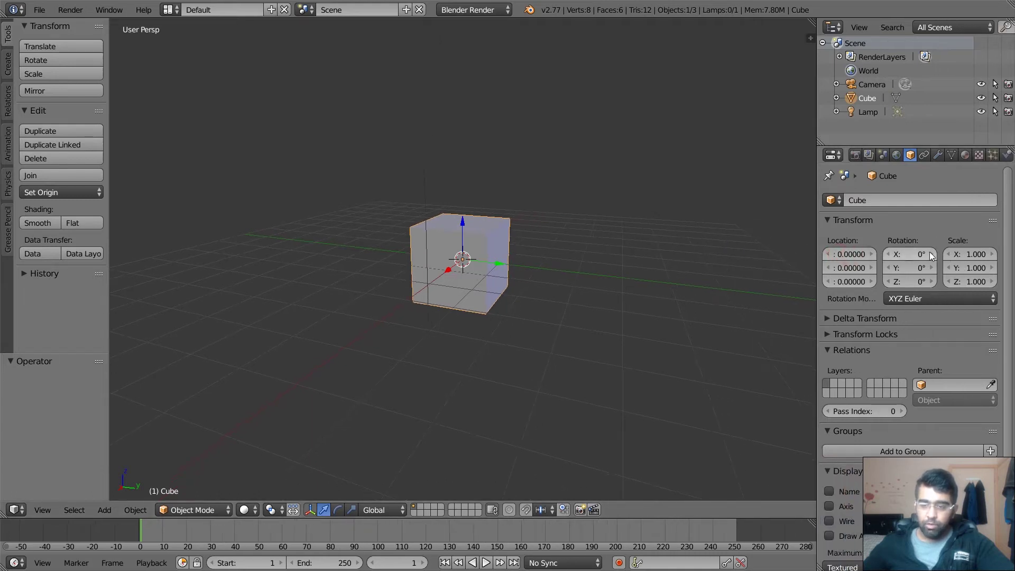
drag(909, 255, 909, 285)
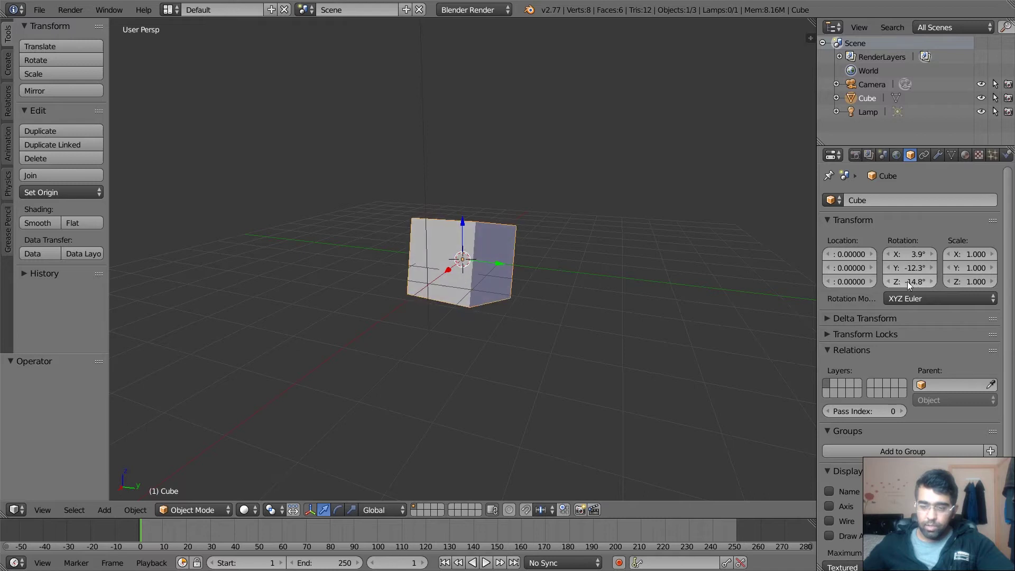
Set the cube's rotation to 0° on the Z, Y and X axes.
click(909, 281)
text(0)
key(Return)
click(913, 267)
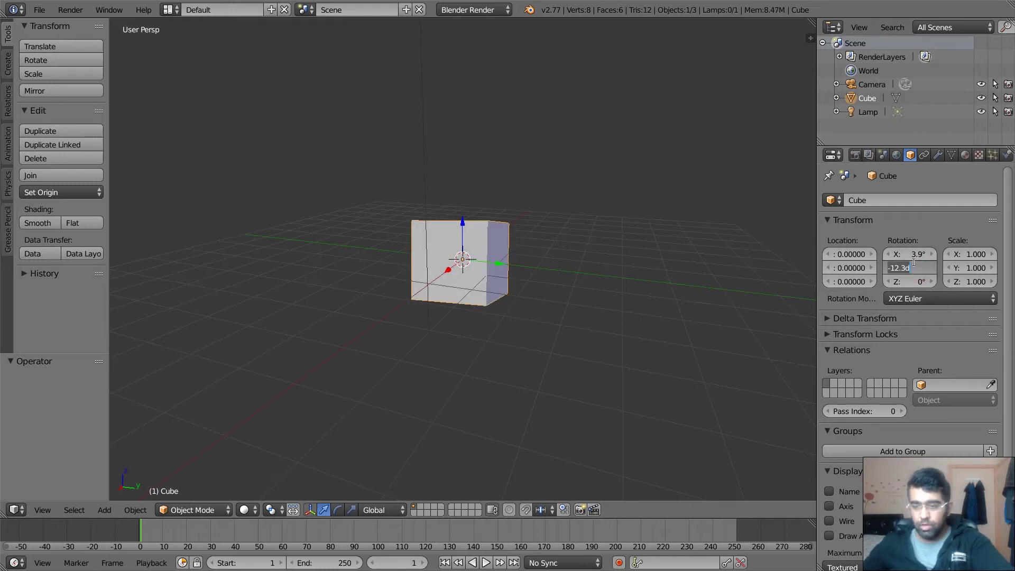
text(0)
key(Return)
click(914, 255)
text(0)
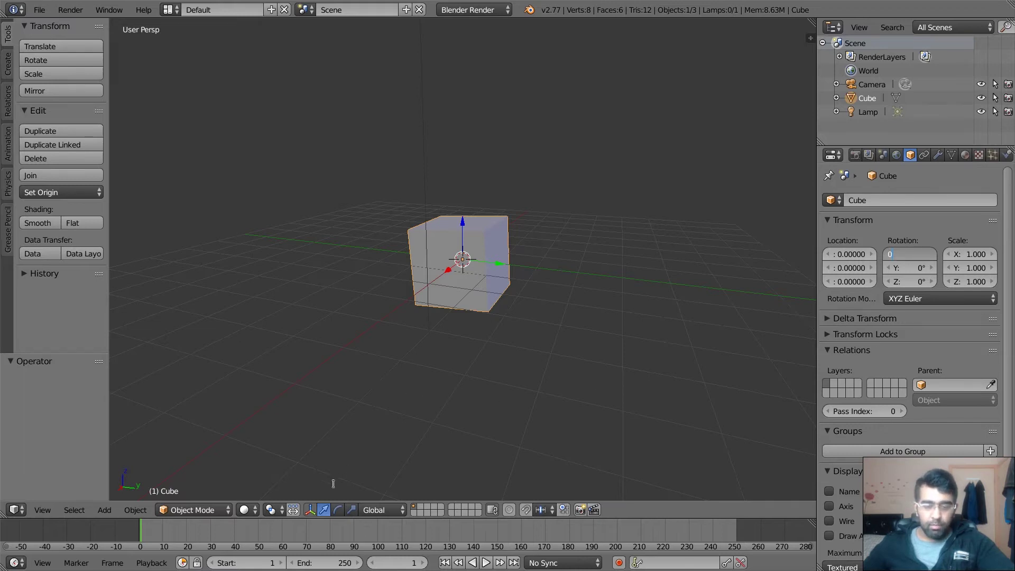
key(Return)
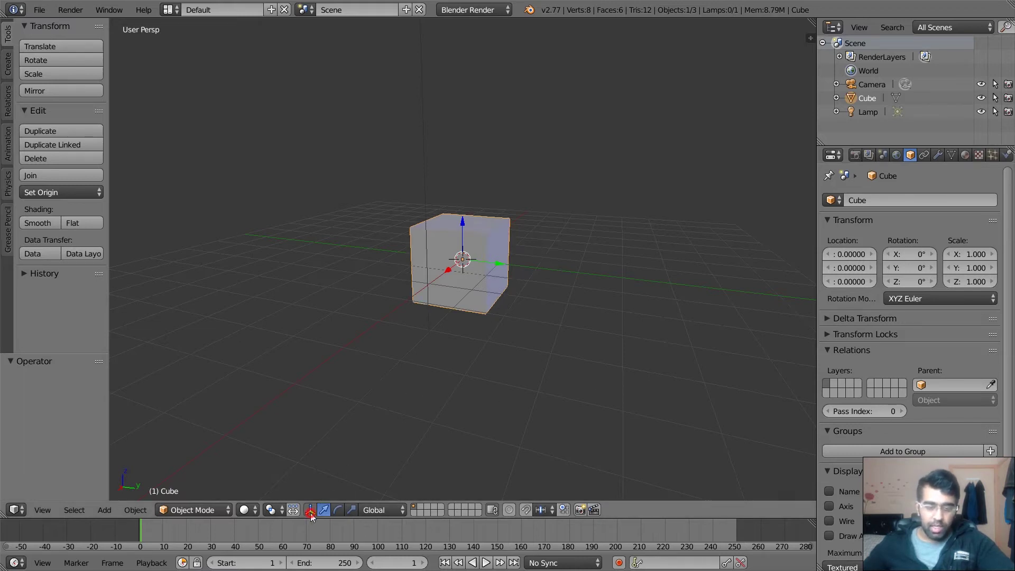
Switch the manipulator to rotation and rotate the cube about the global Y, Z and X axes.
click(310, 509)
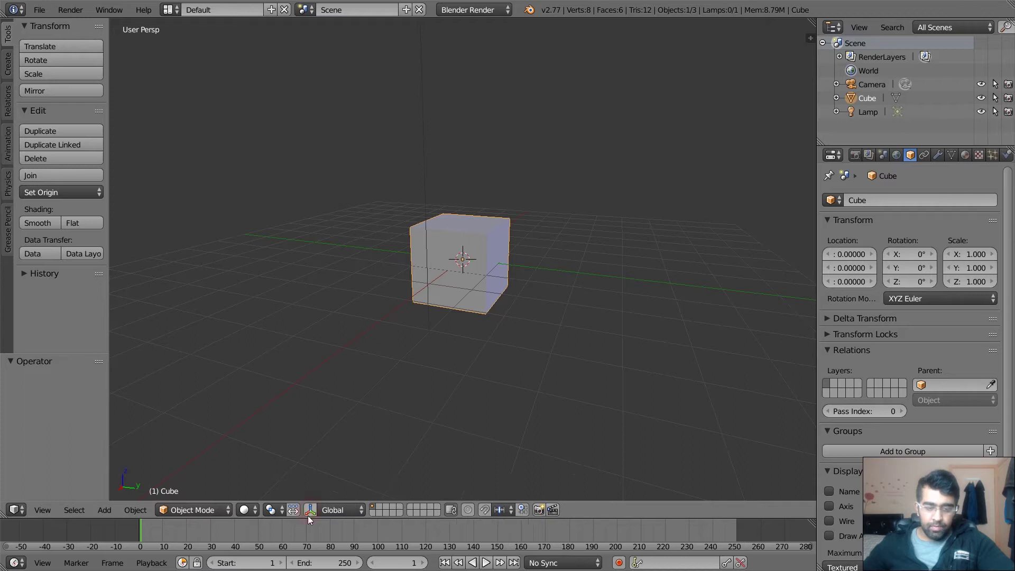
click(309, 511)
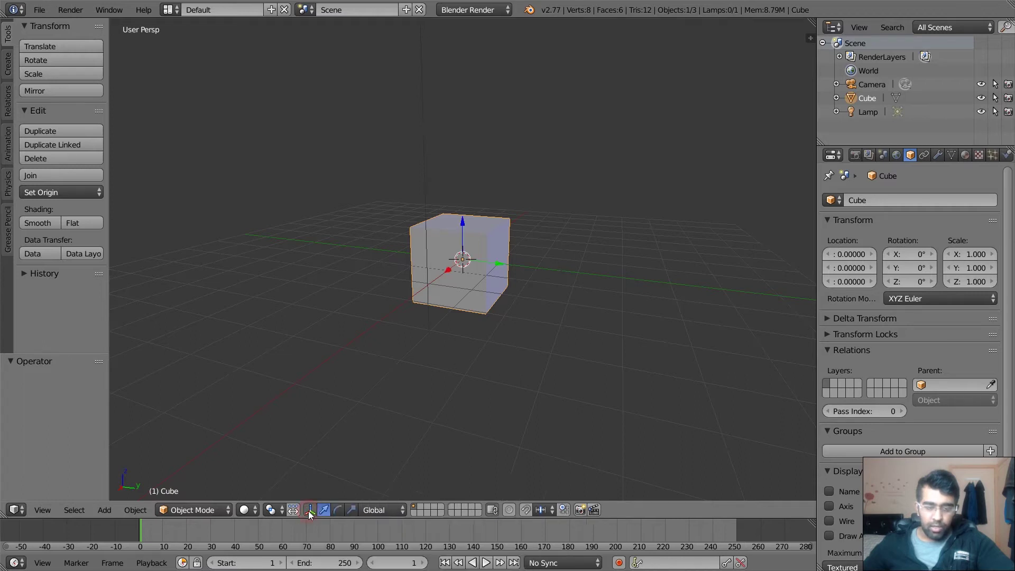
click(337, 512)
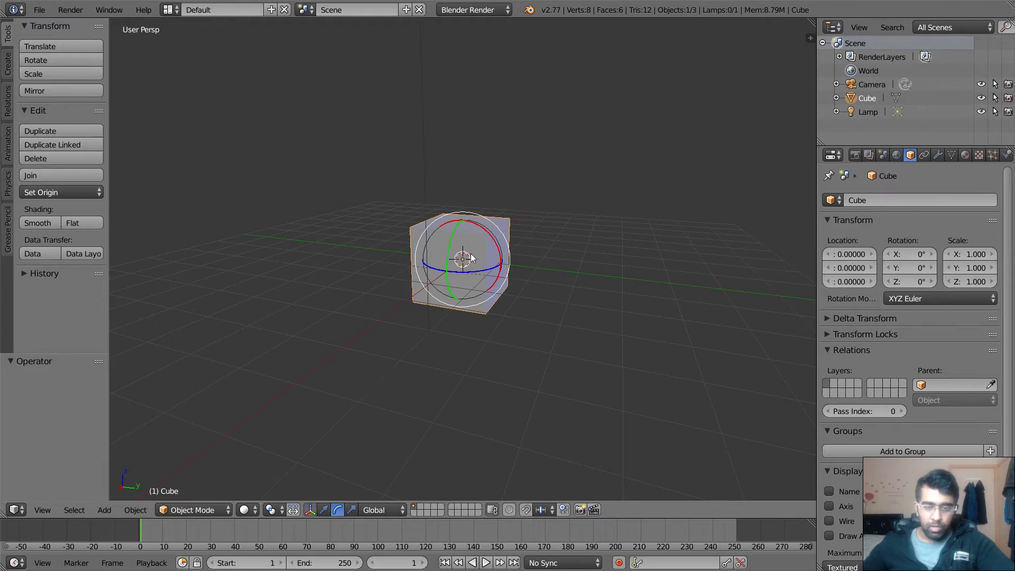
mouse_move(515, 271)
middle_down()
mouse_move(462, 275)
mouse_move(508, 271)
middle_up()
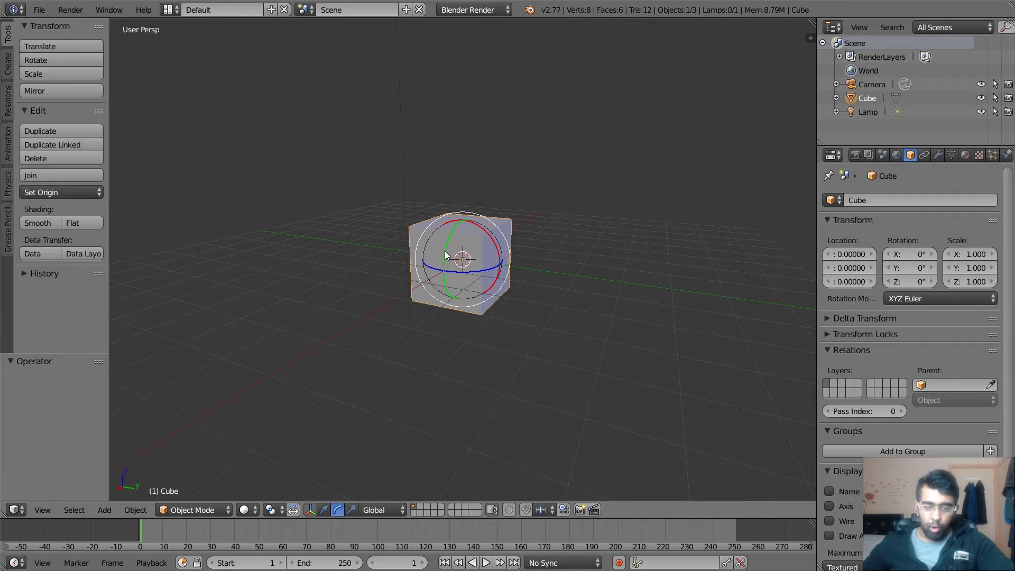
drag(445, 256, 500, 199)
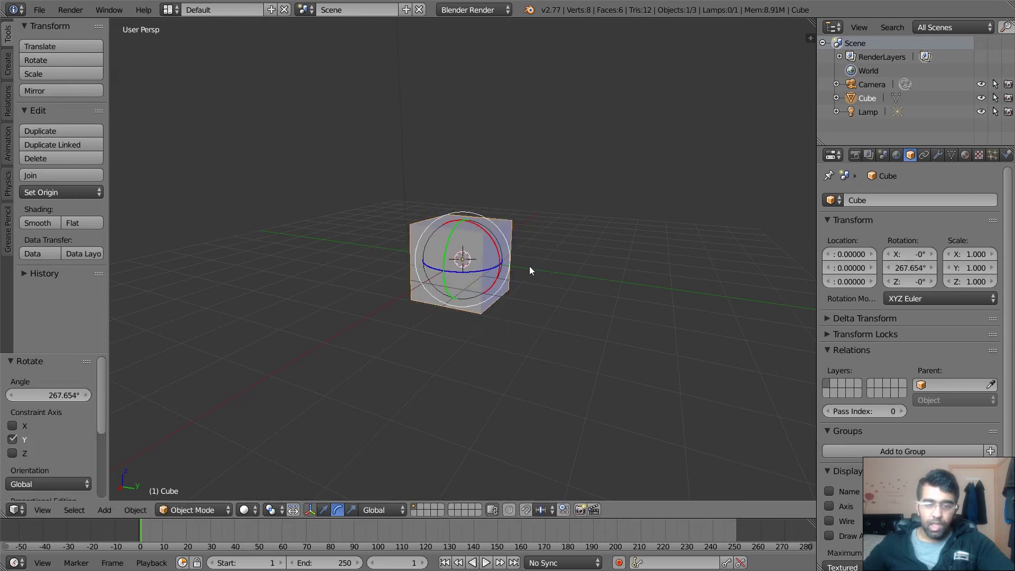
drag(455, 271, 349, 263)
drag(493, 239, 601, 232)
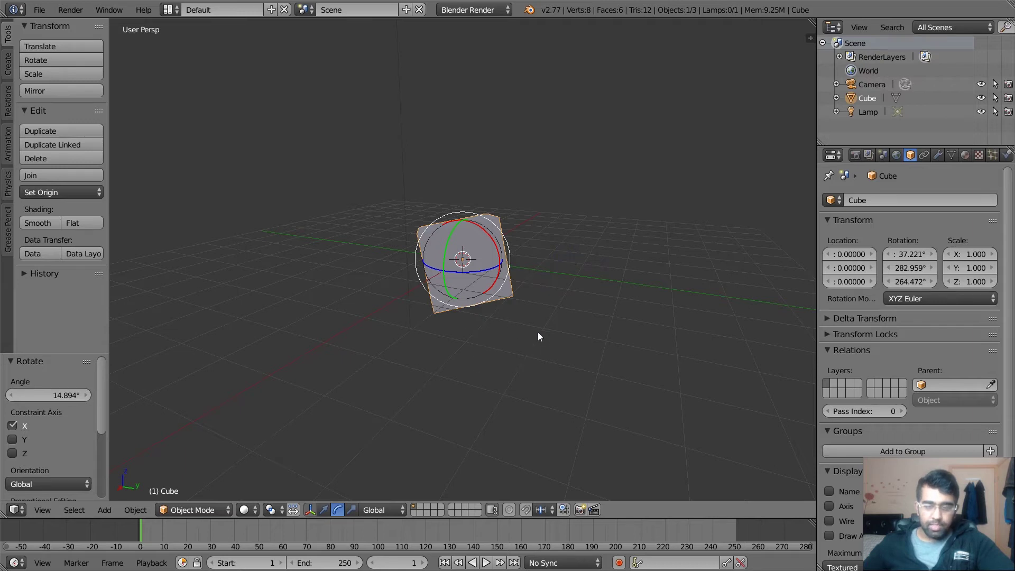
Hide the manipulator, reselect the cube and set its X and Y rotation to 0°.
click(312, 512)
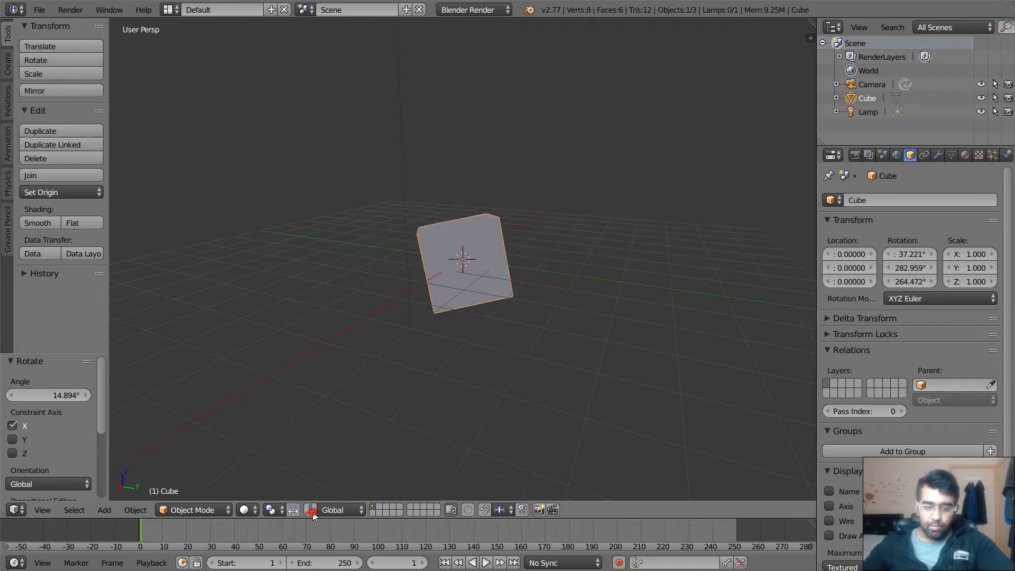
key(a)
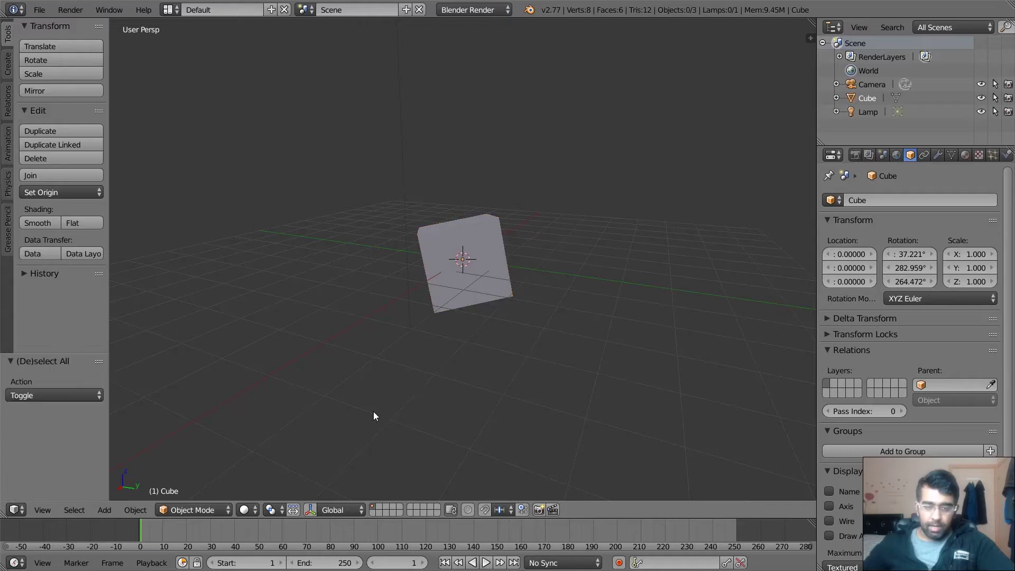
right_click(468, 267)
click(909, 254)
text(0)
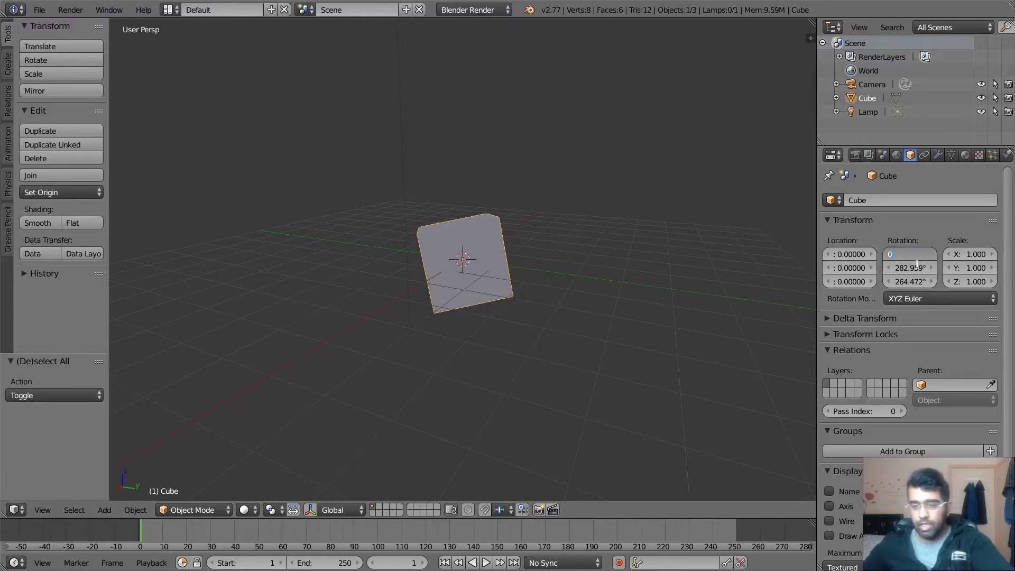
key(Return)
click(909, 268)
text(0)
key(Return)
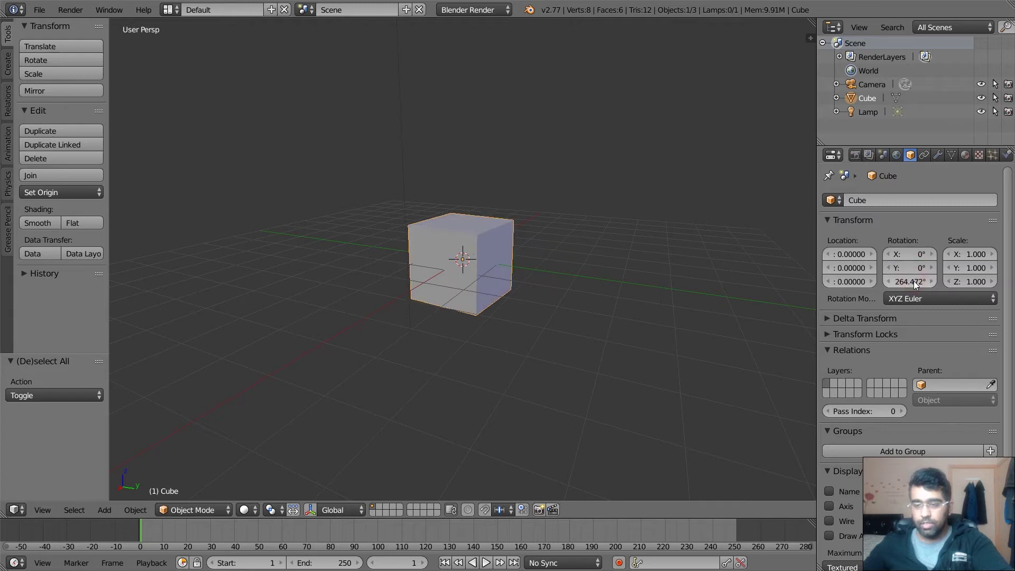
Try to enter 07 as the cube's Z rotation.
click(914, 281)
text(07)
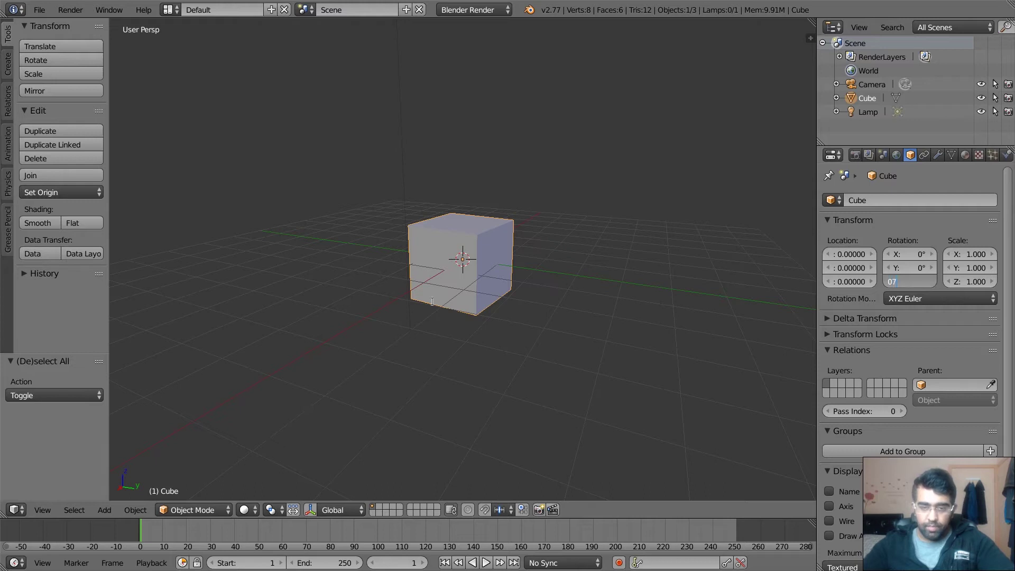
key(Return)
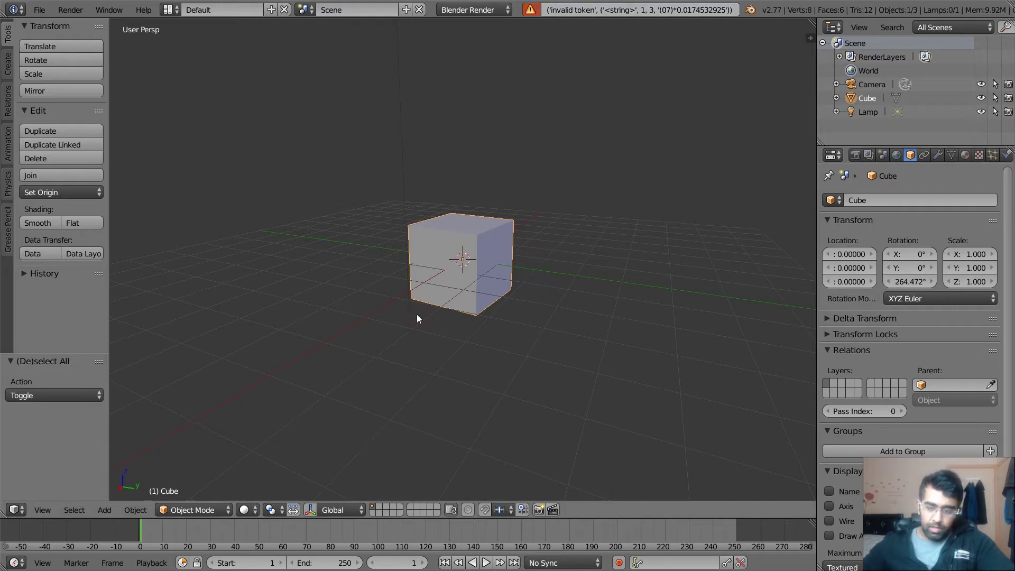
Select the lamp and rotate it with the manipulator in top and front orthographic views to about X 225°, Y 395° and Z 302°.
right_click(416, 315)
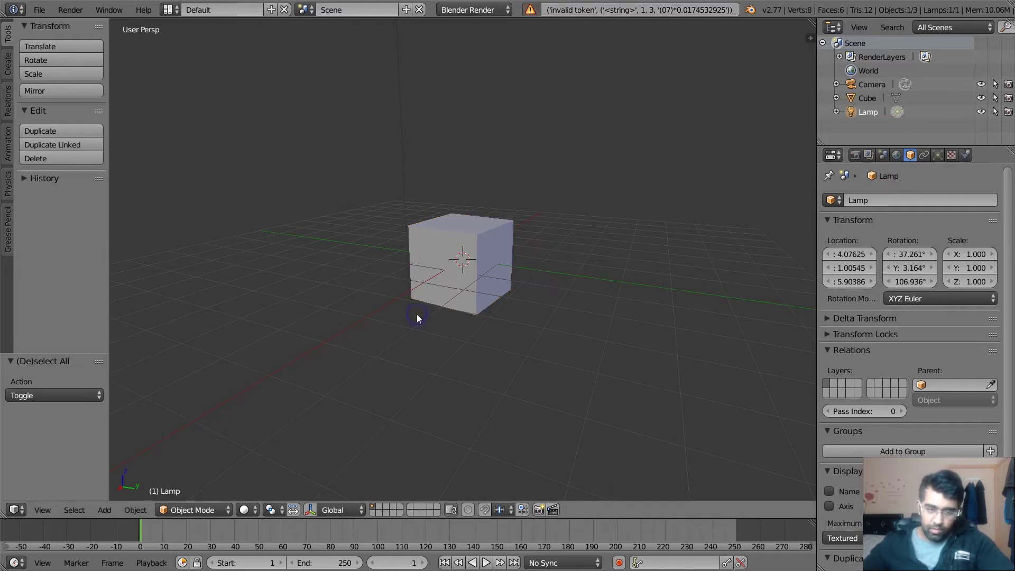
key(KP_7)
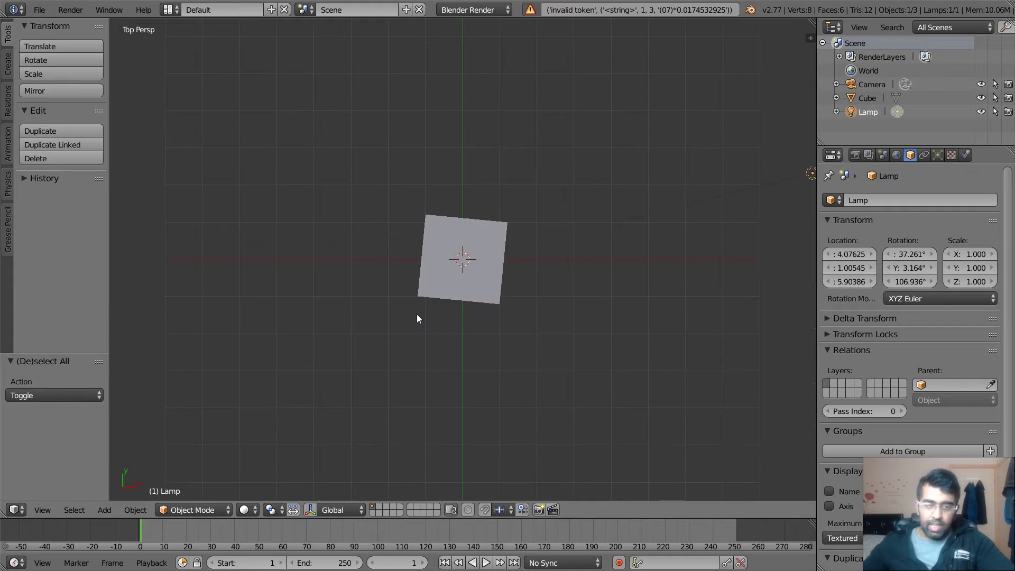
key(KP_5)
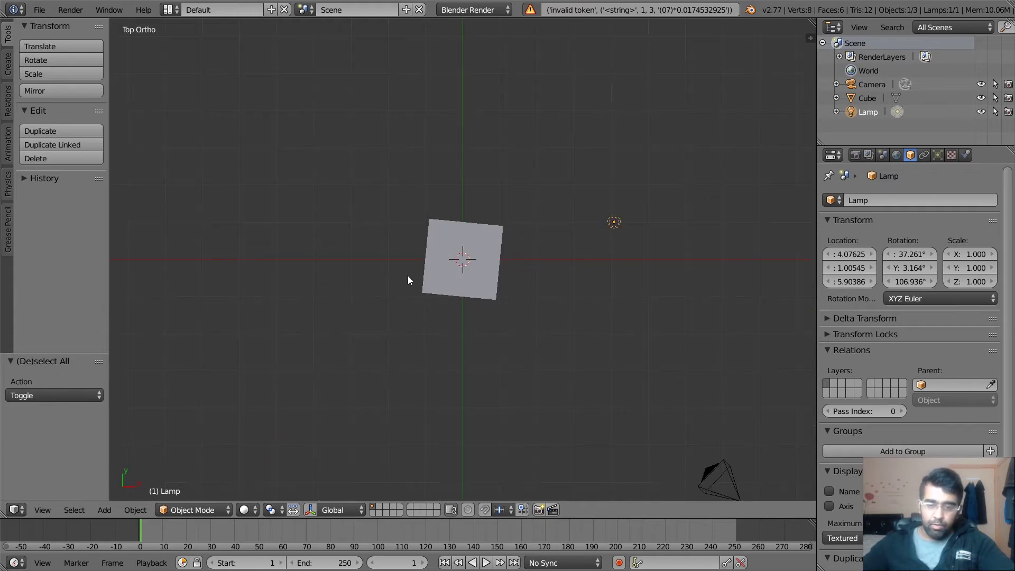
drag(637, 216, 538, 221)
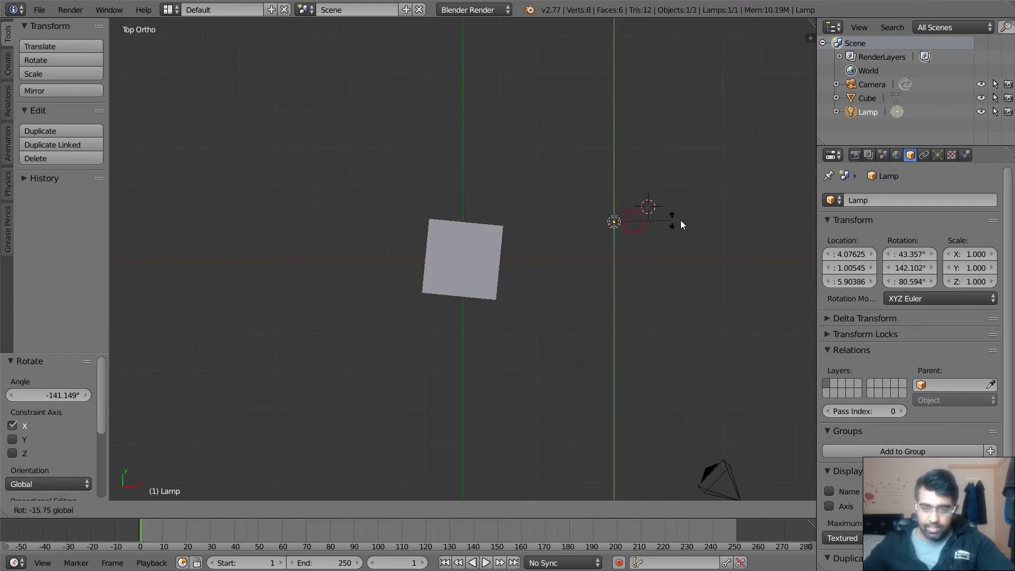
drag(616, 197, 613, 266)
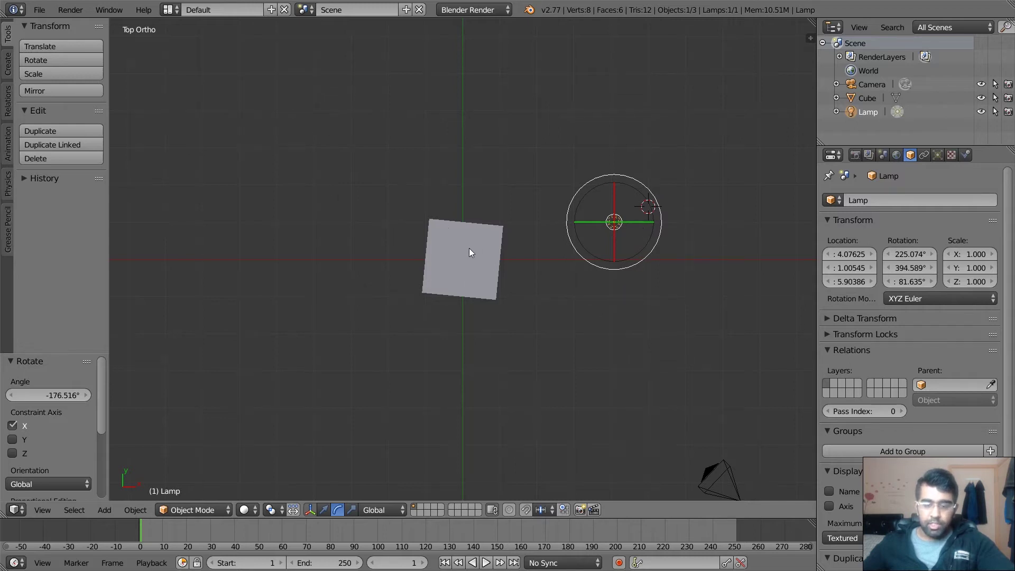
key(KP_1)
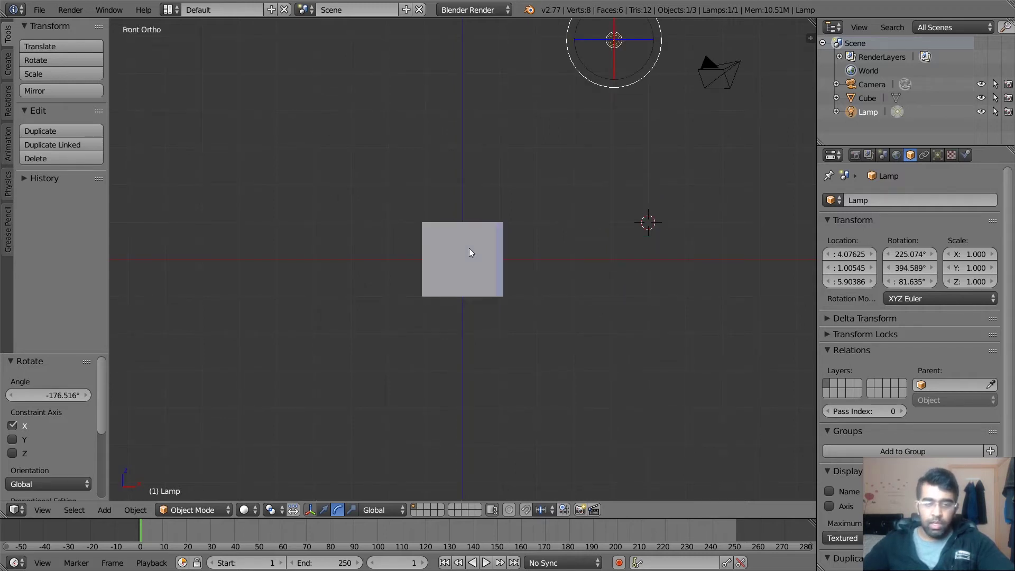
drag(620, 44, 243, 186)
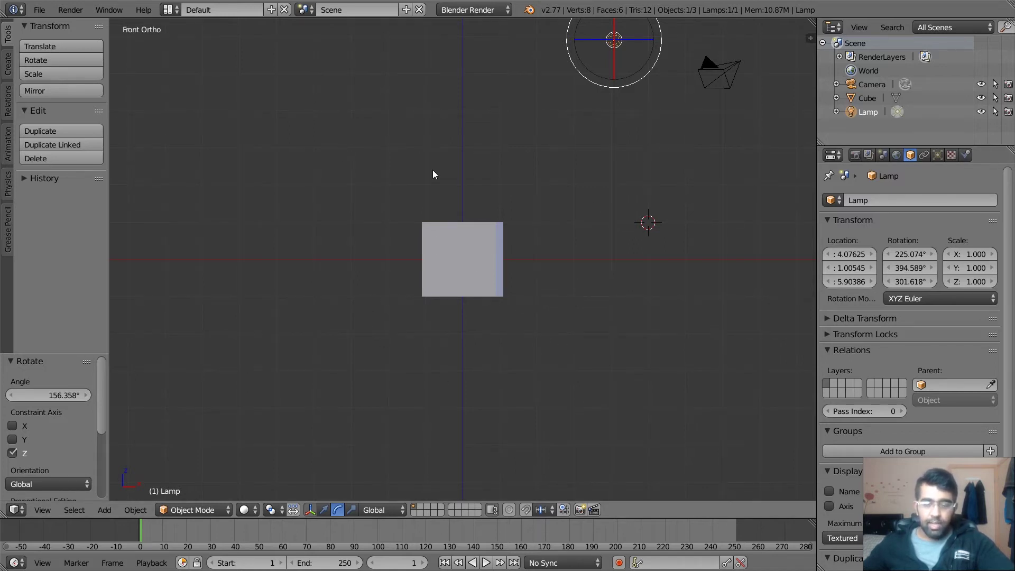
Select the cube in a perspective view and place the 3D cursor on its front face.
middle_drag(415, 212, 473, 271)
middle_drag(499, 212, 529, 225)
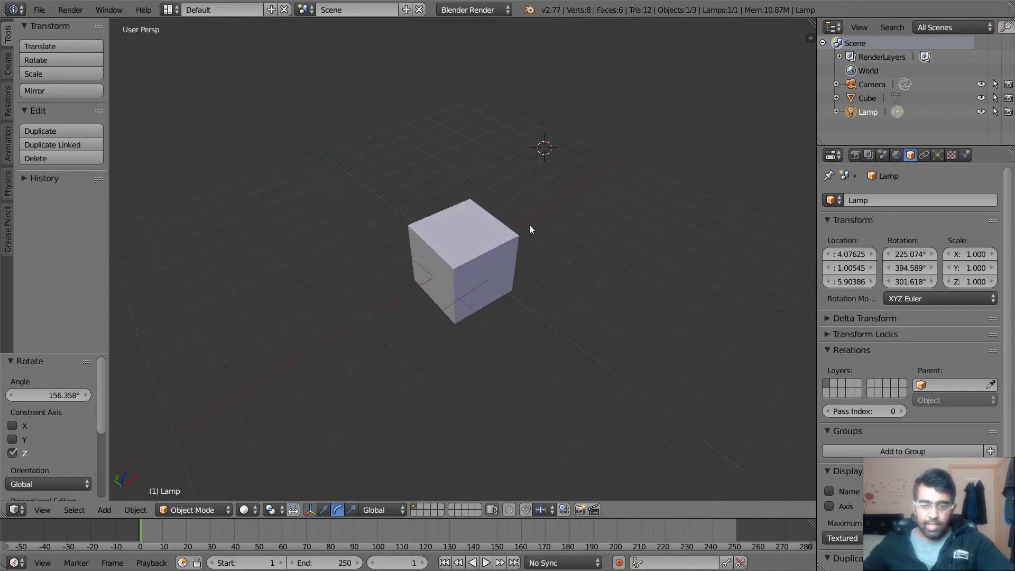
scroll(469, 252, up, 3)
middle_drag(469, 254, 491, 243)
right_click(489, 243)
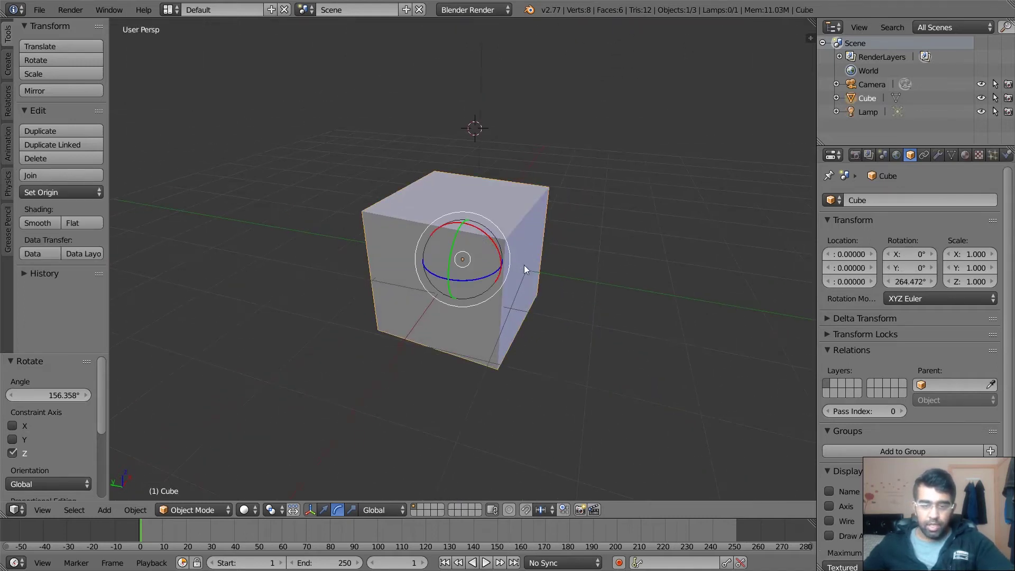
click(399, 257)
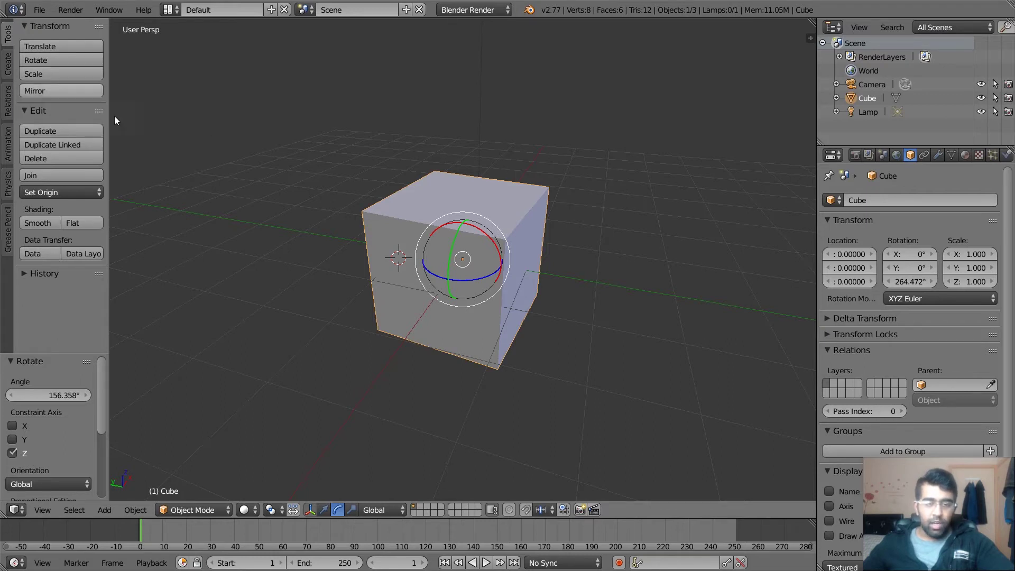
Try the Scale tool on the cube, uniformly and constrained to the global X, Y and Z axes in turn.
key(s)
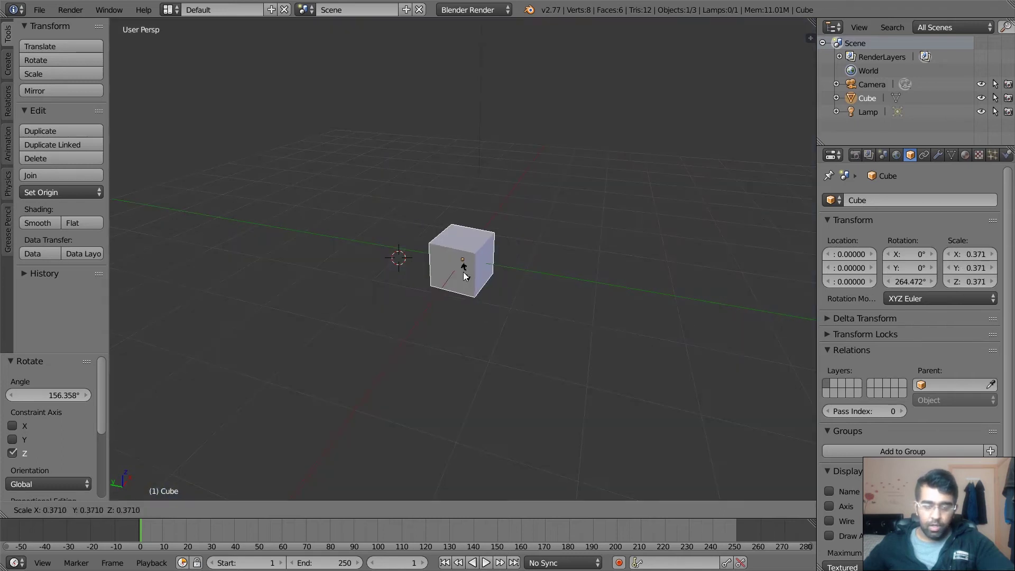
key(x)
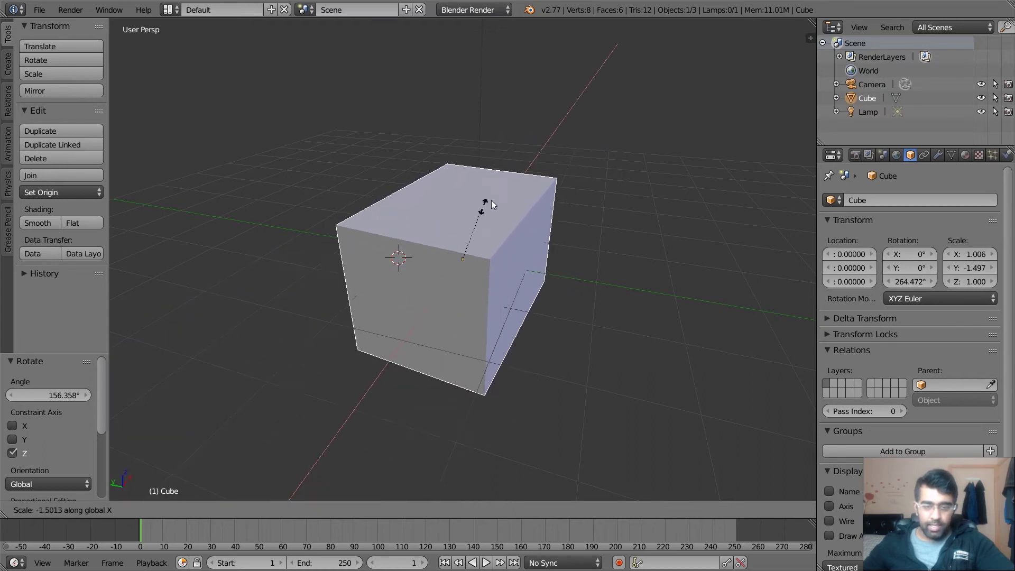
key(y)
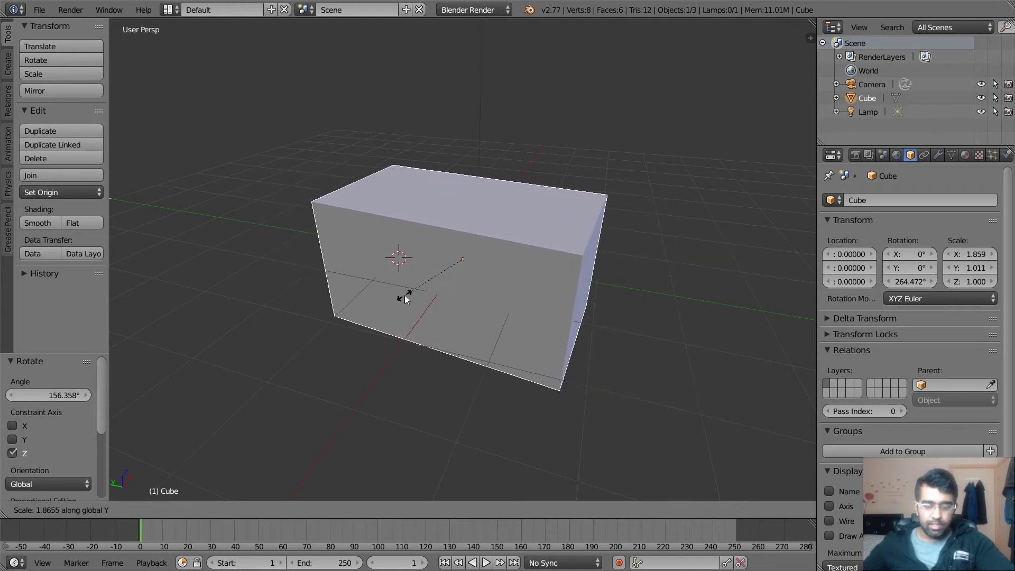
key(z)
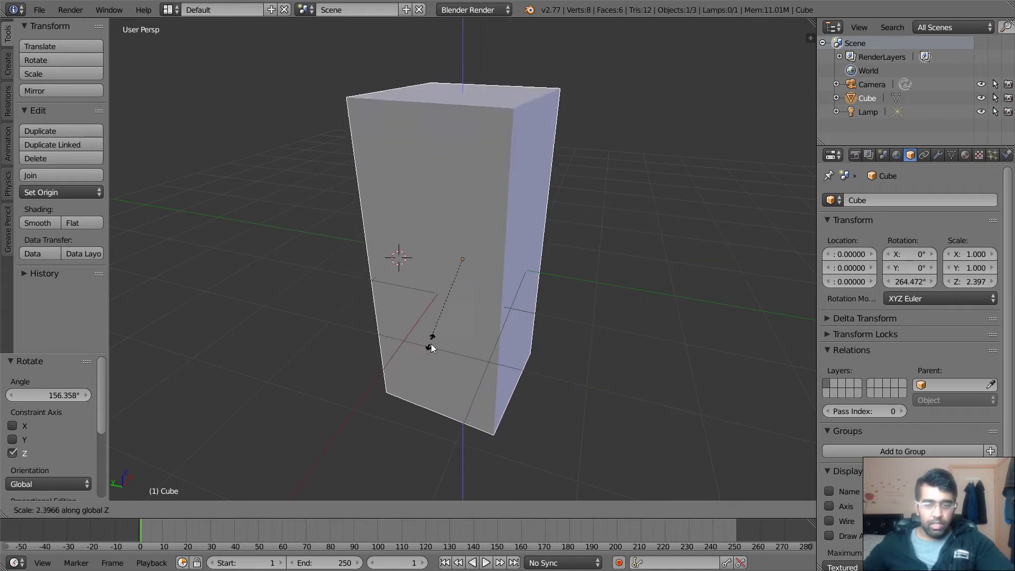
key(Escape)
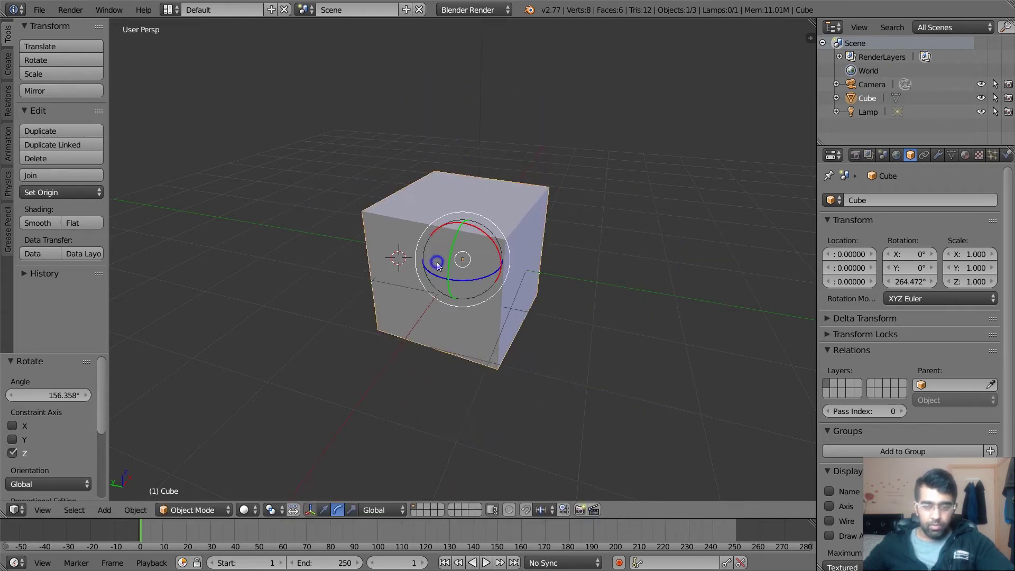
Switch the manipulator to scaling and resize the cube to a scale of about Y 1.54 and Z 0.62.
click(350, 512)
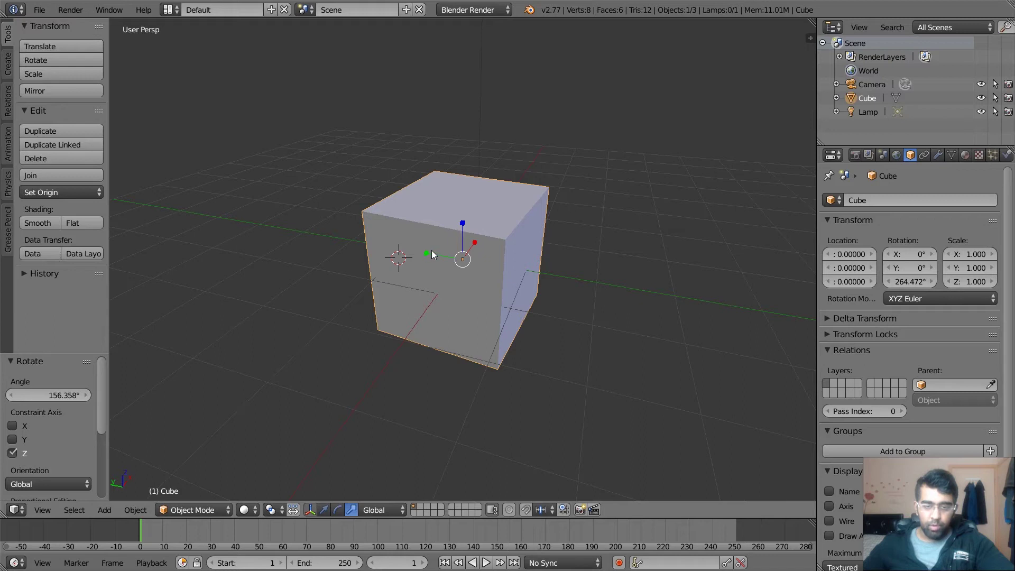
drag(427, 254, 456, 238)
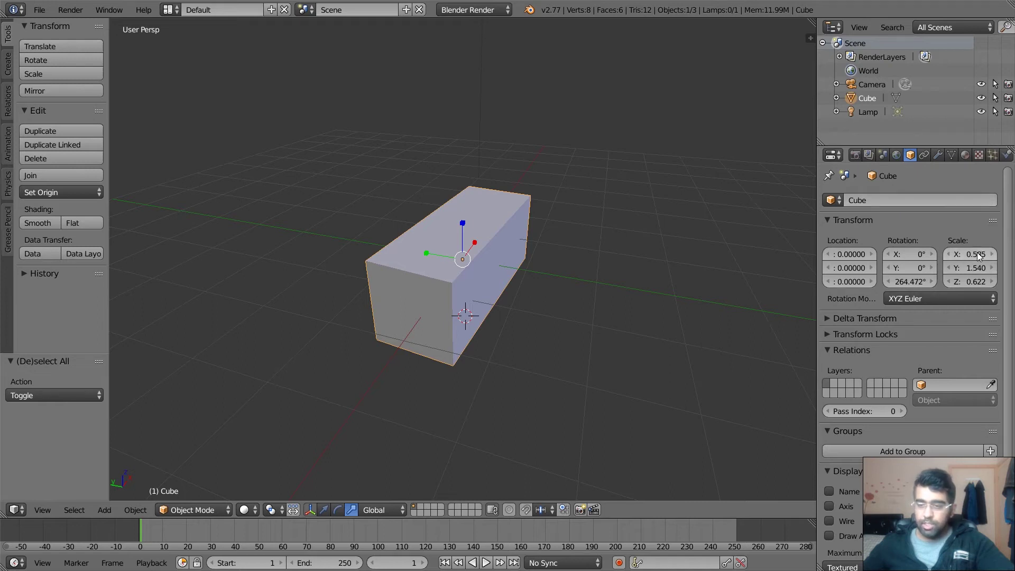
Try changing the cube's X scale value to about -28, and undo the change.
drag(978, 255, 899, 255)
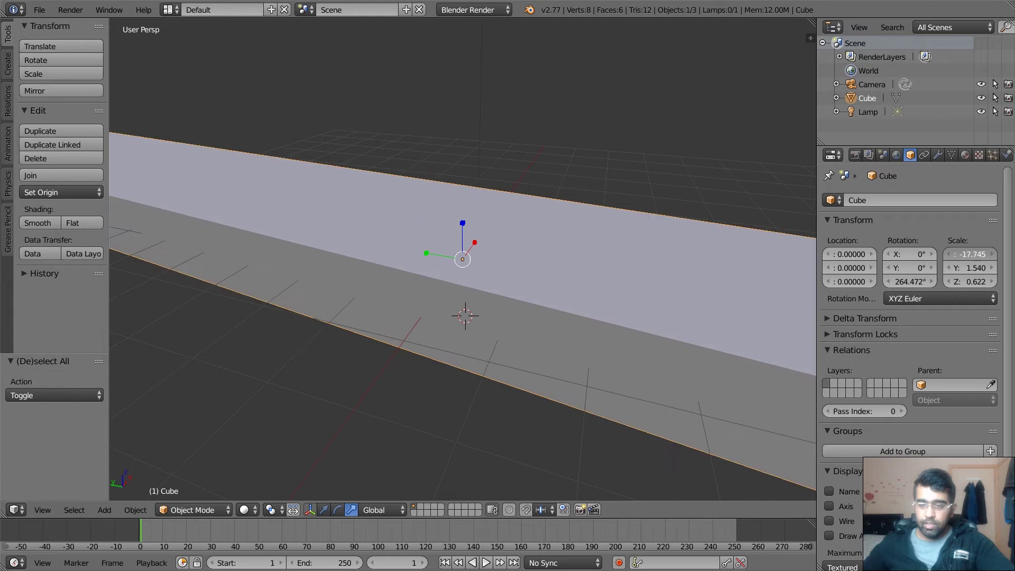
drag(977, 255, 980, 256)
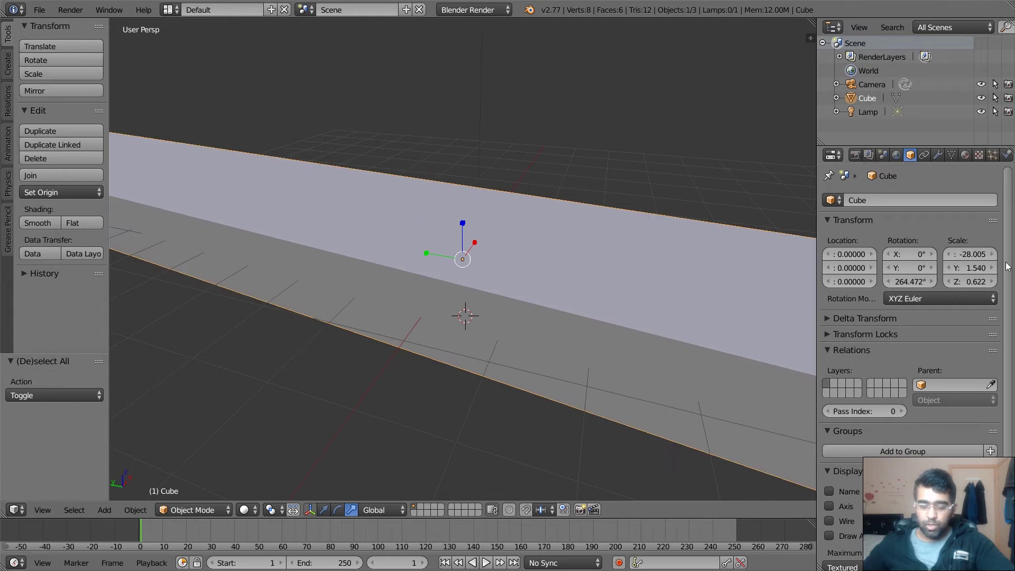
key(ctrl+z)
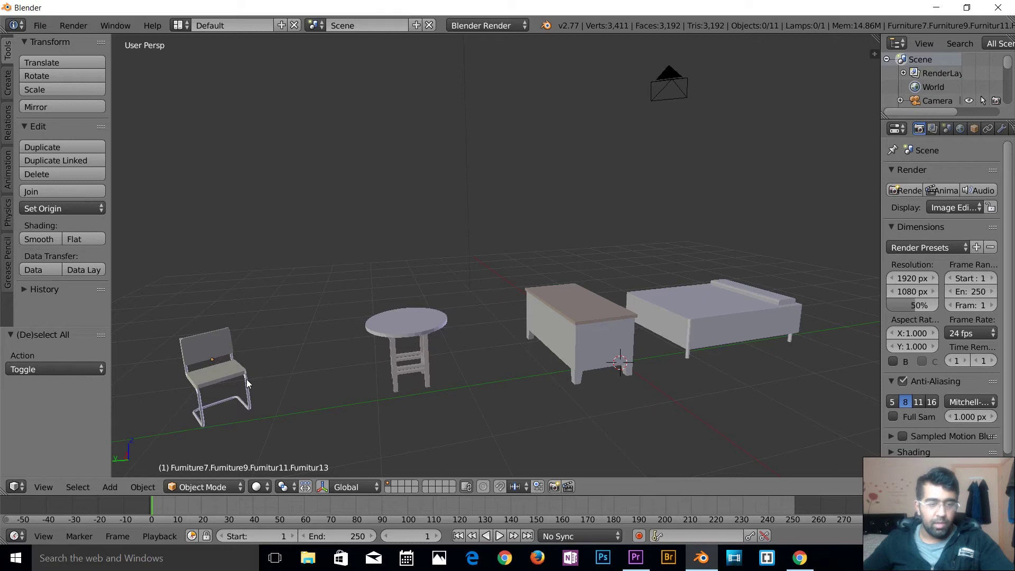
Select both parts of the chair and display the transform manipulator.
right_click(220, 376)
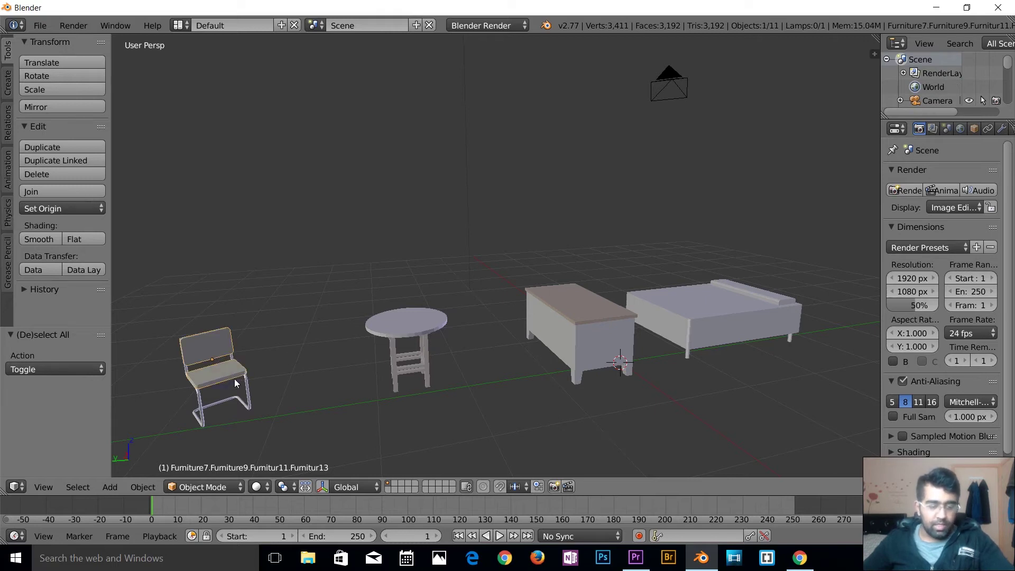
shift+right_click(234, 380)
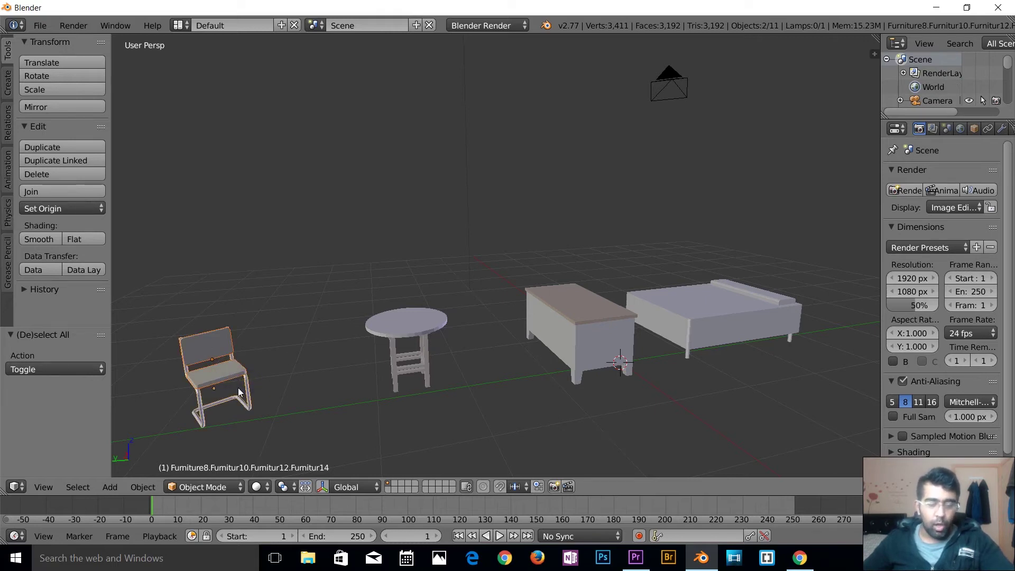
click(324, 487)
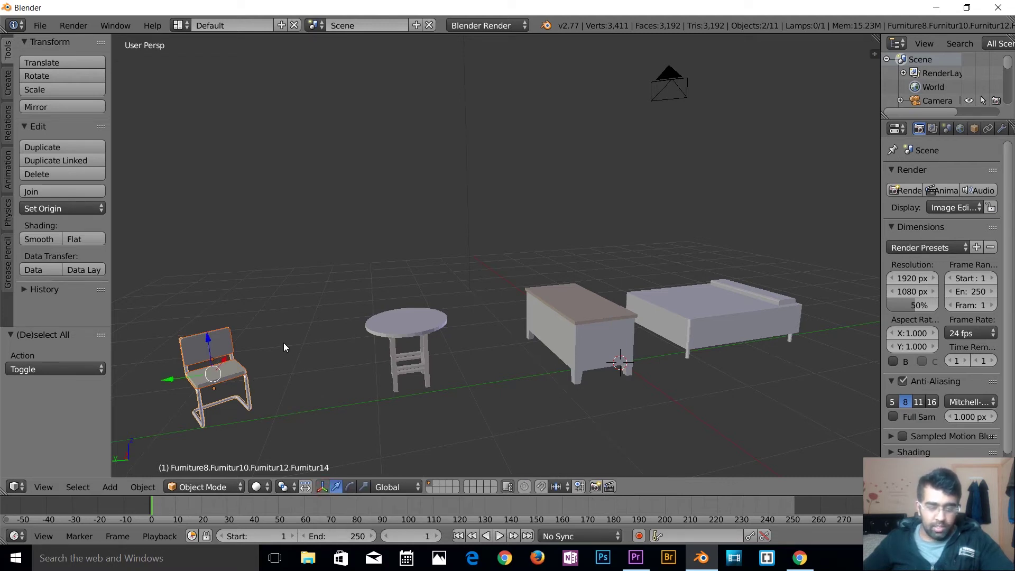
Move the chair along the global Y axis closer to the round table.
middle_drag(301, 366, 421, 381)
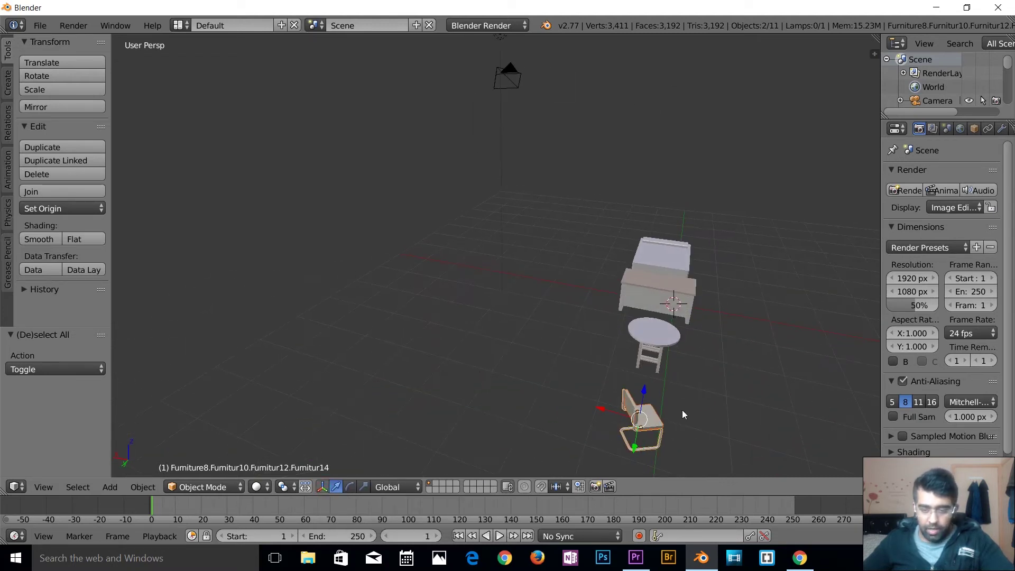
middle_drag(683, 415, 630, 208)
scroll(623, 151, up, 5)
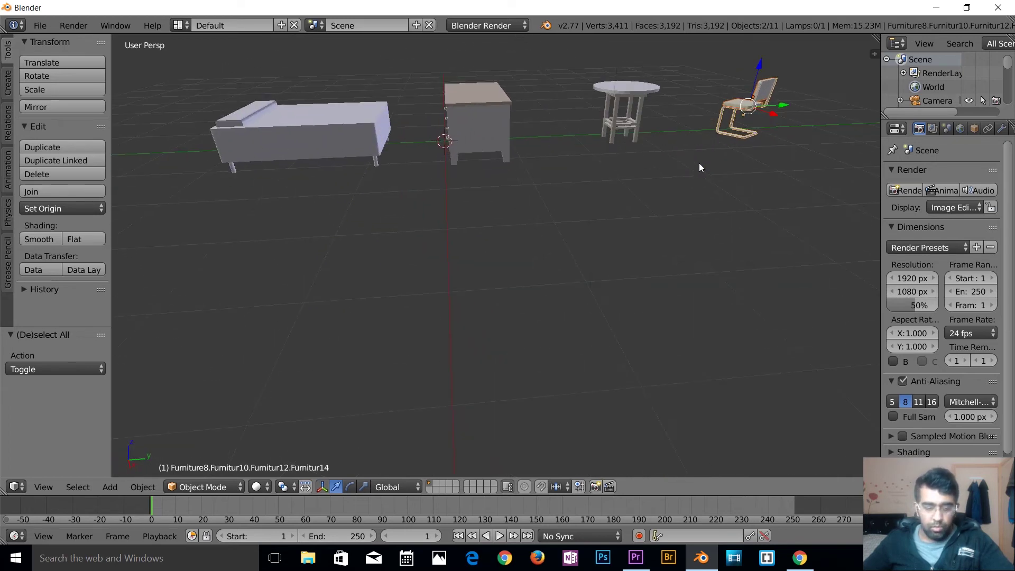
middle_drag(700, 167, 544, 265)
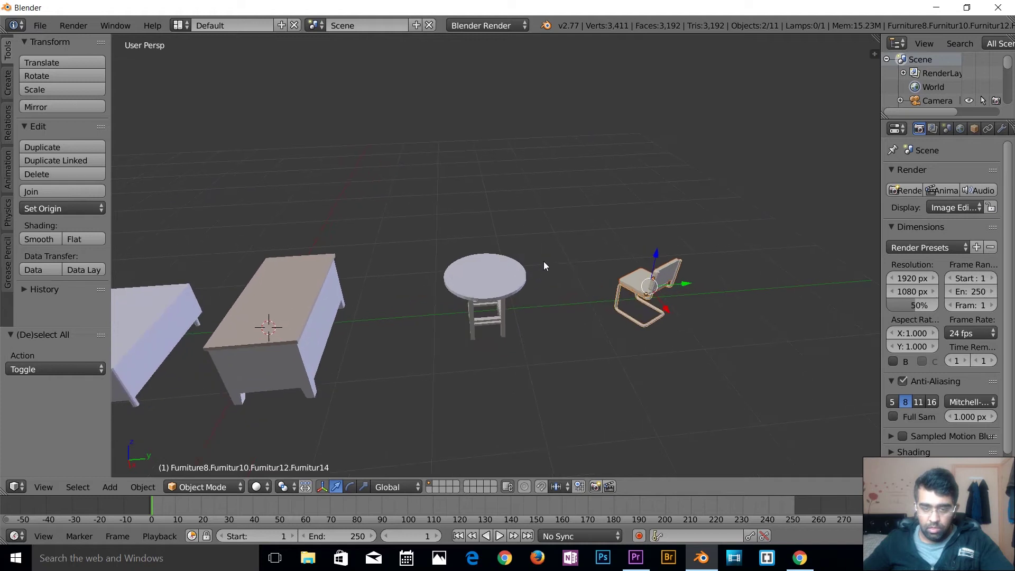
scroll(598, 216, up, 2)
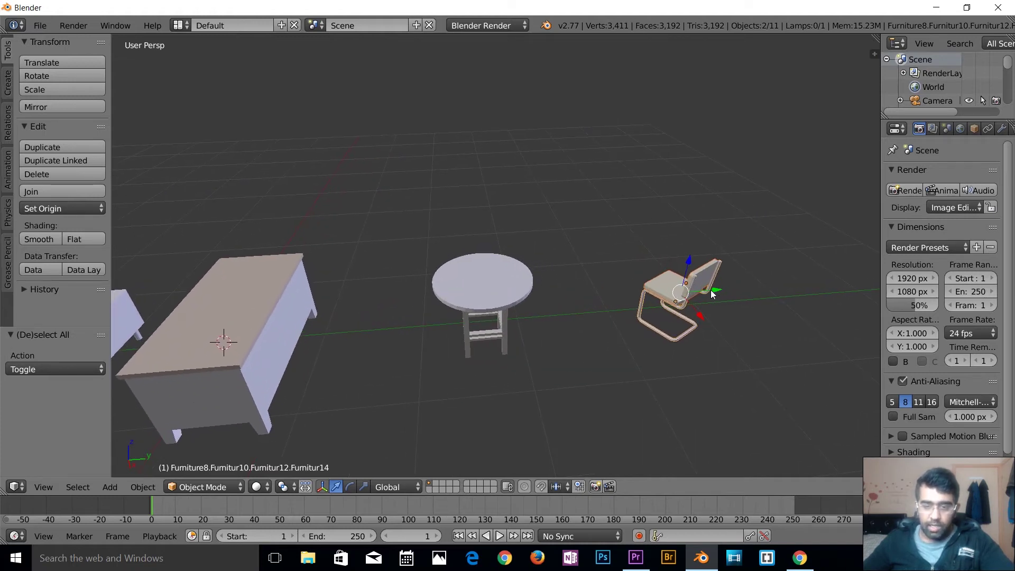
drag(717, 291, 641, 371)
drag(643, 316, 644, 307)
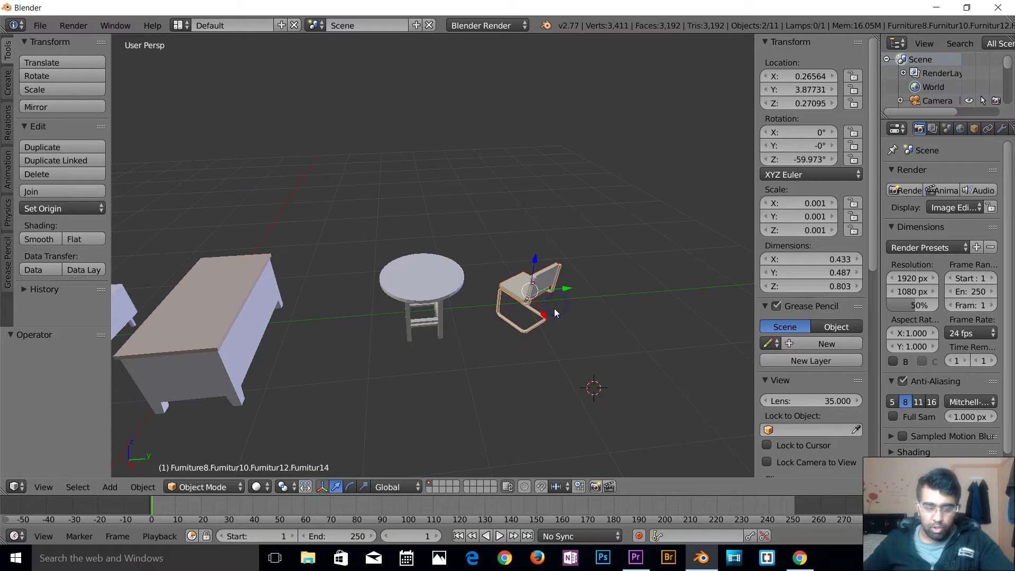
Hide the transform properties sidebar and reselect both the seat and the frame of the chair.
key(a)
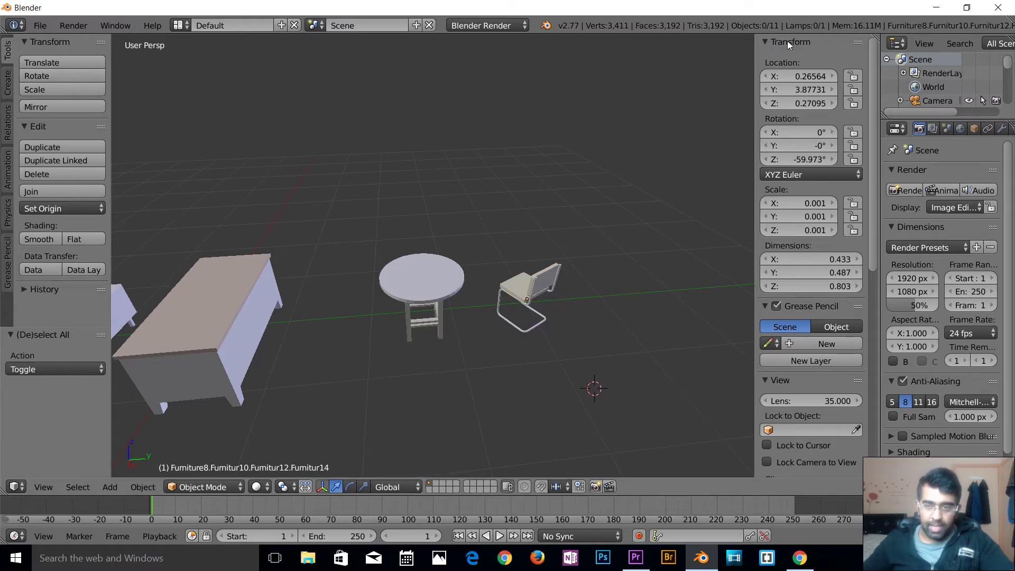
drag(755, 93, 869, 101)
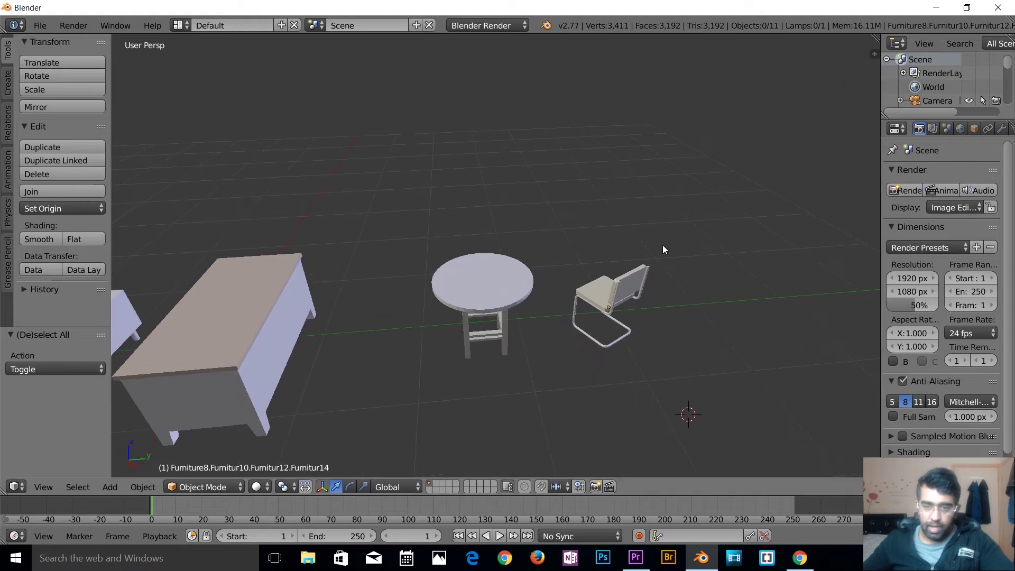
right_click(628, 296)
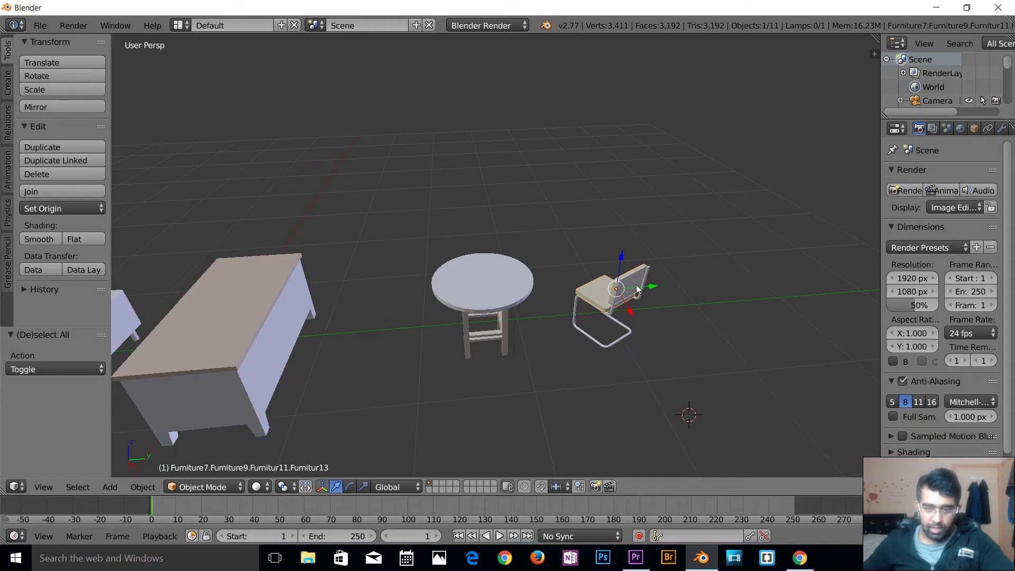
shift+right_click(602, 340)
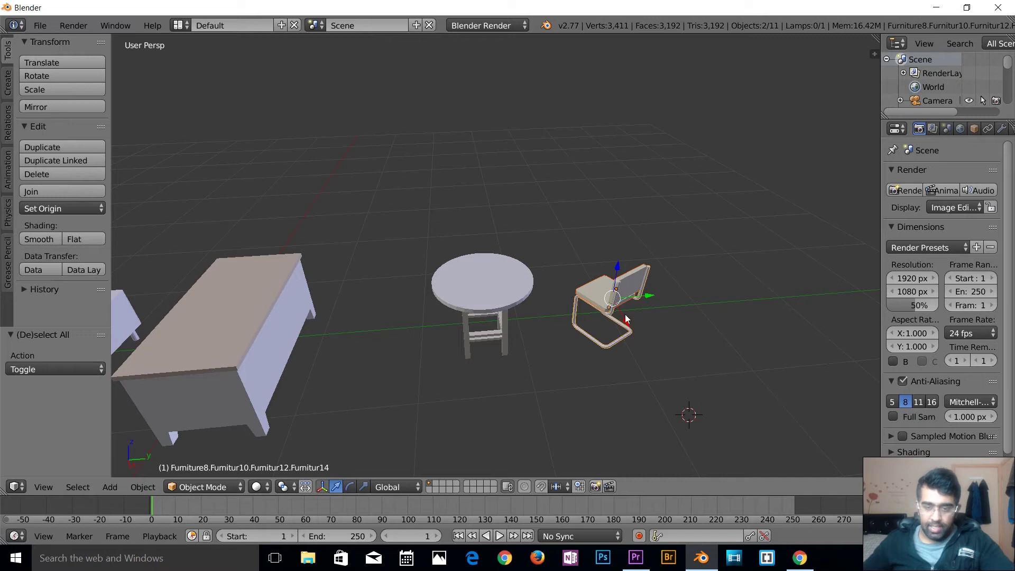
Set the transform orientation to Local and move the chair along its local X axis in front of the round table.
click(397, 487)
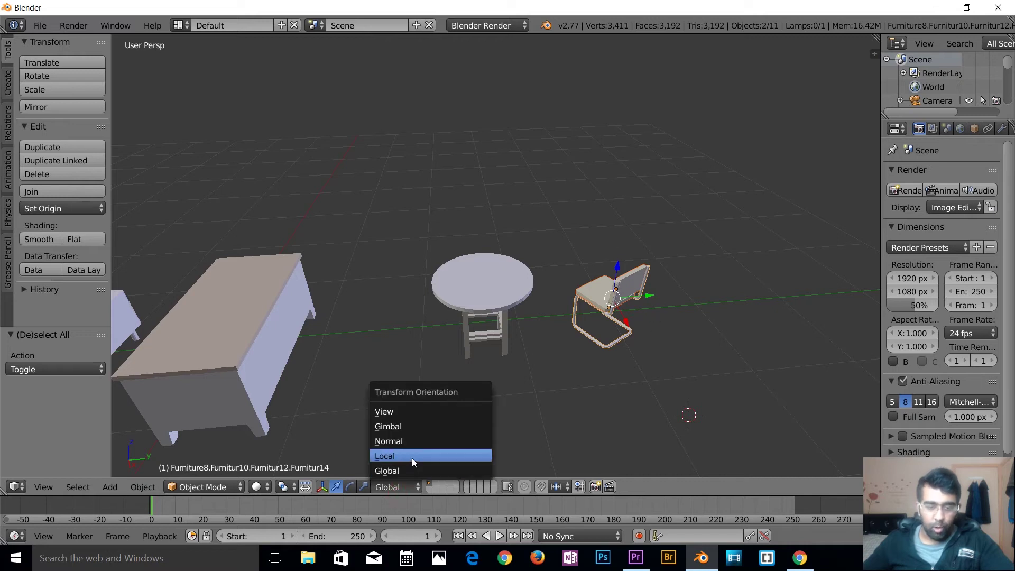
click(412, 458)
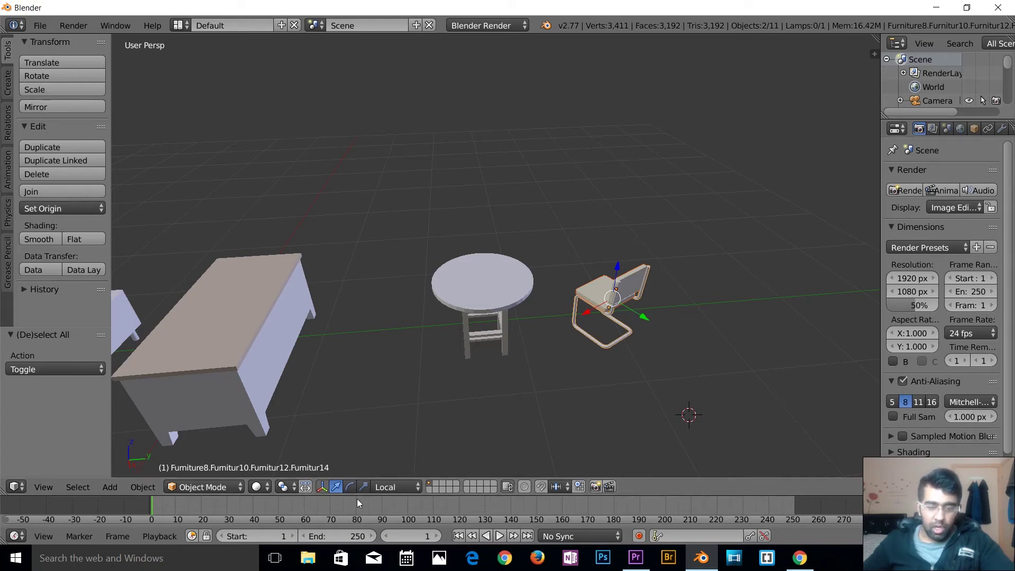
drag(584, 312, 550, 363)
Switch the transform orientation through Global, Local, Normal and Gimbal in turn with the chair selected.
click(396, 488)
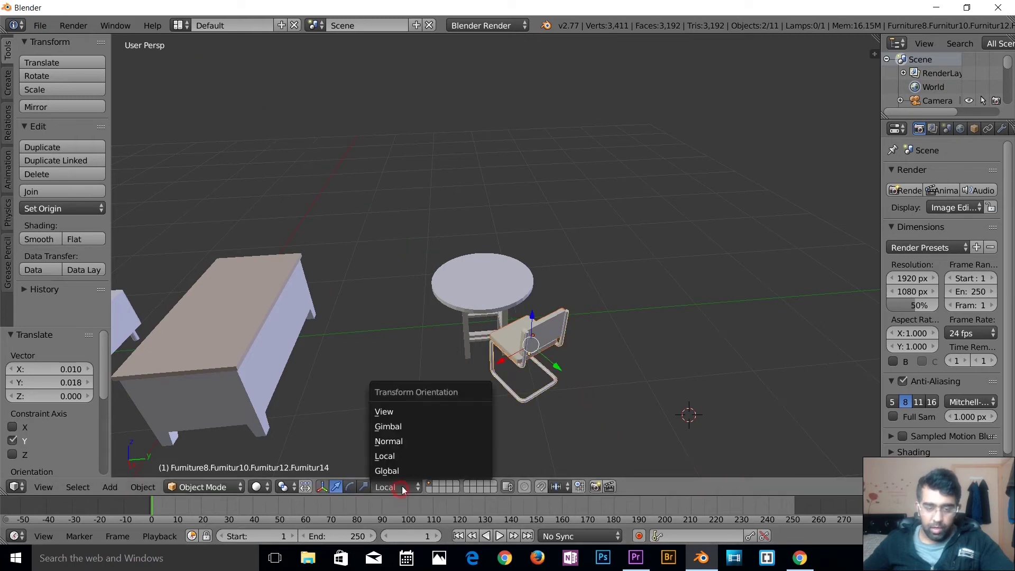
click(408, 471)
click(404, 485)
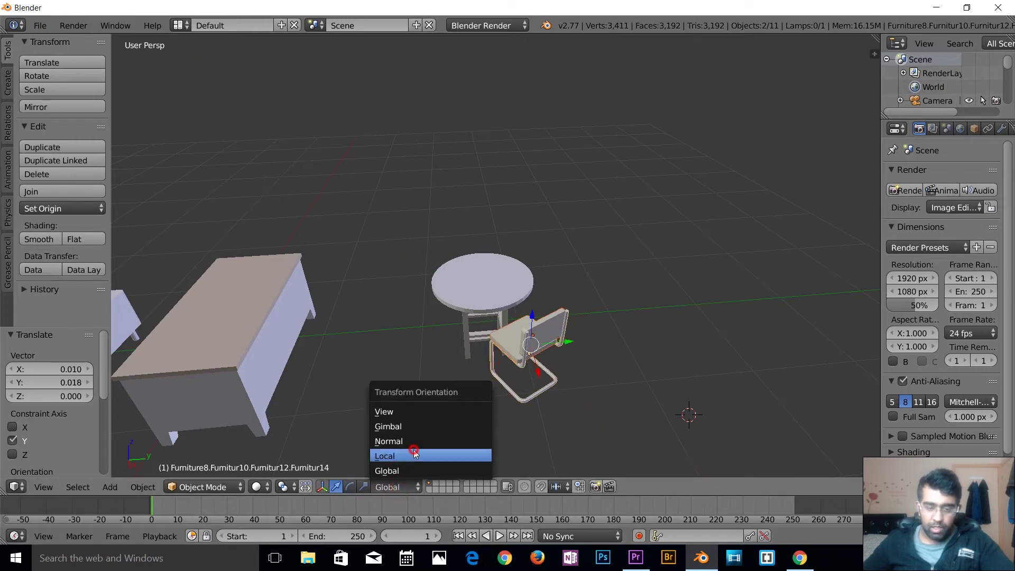
click(415, 453)
click(401, 485)
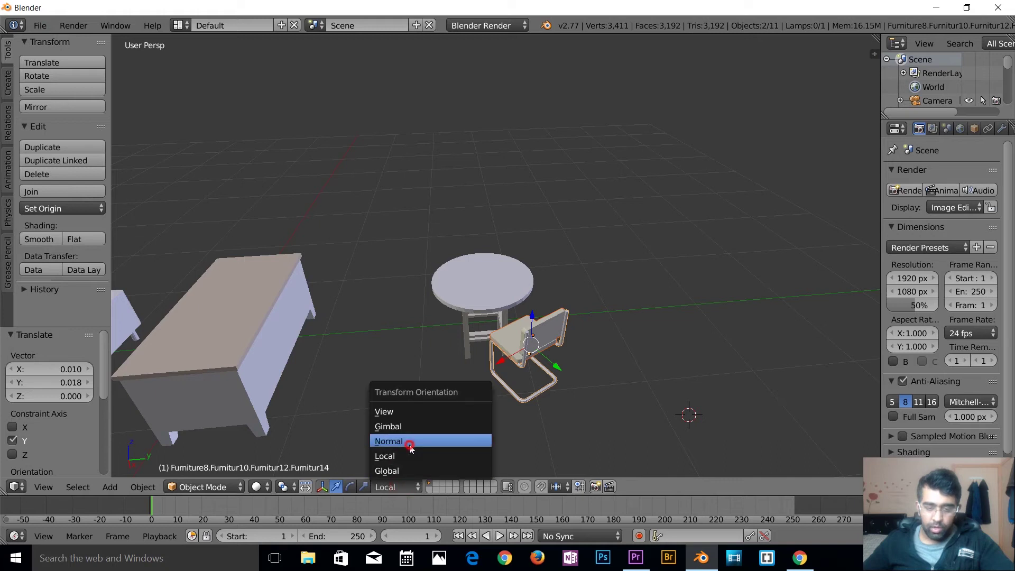
click(410, 442)
click(400, 485)
click(409, 426)
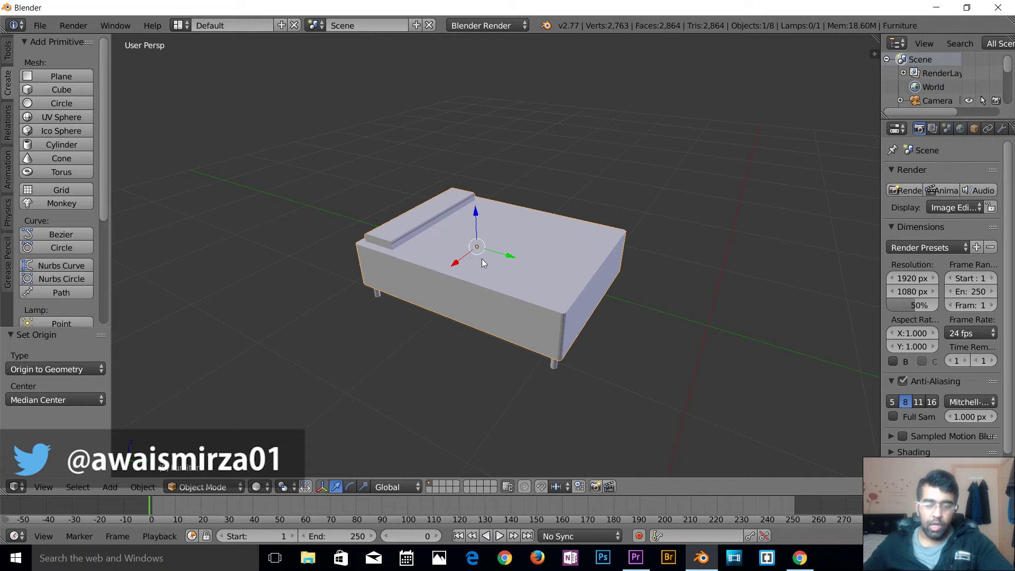
Place the 3D cursor at the bed's bottom corner by the front leg using quad view, and return to the single view.
right_click(529, 285)
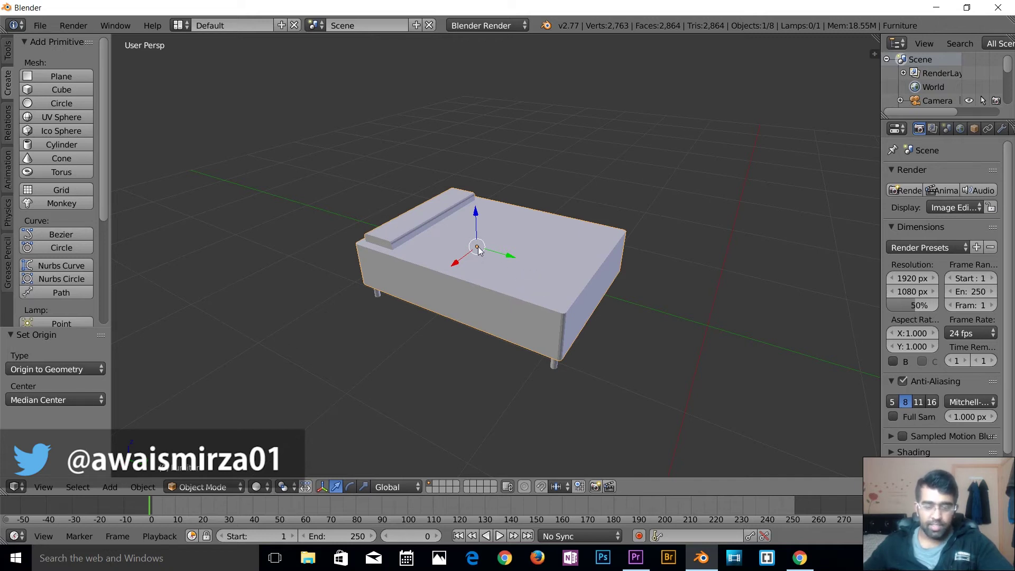
click(47, 487)
click(83, 122)
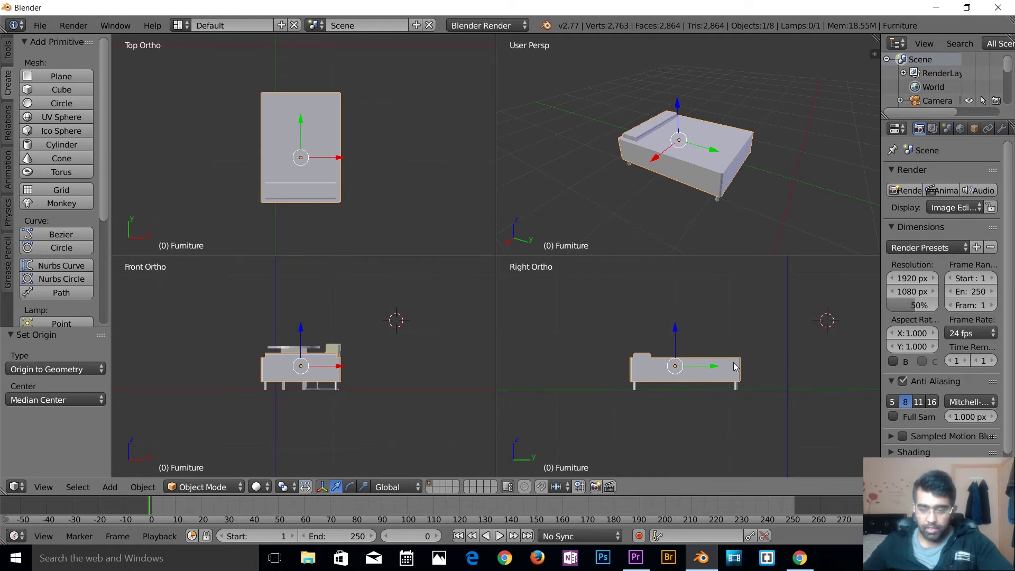
click(736, 380)
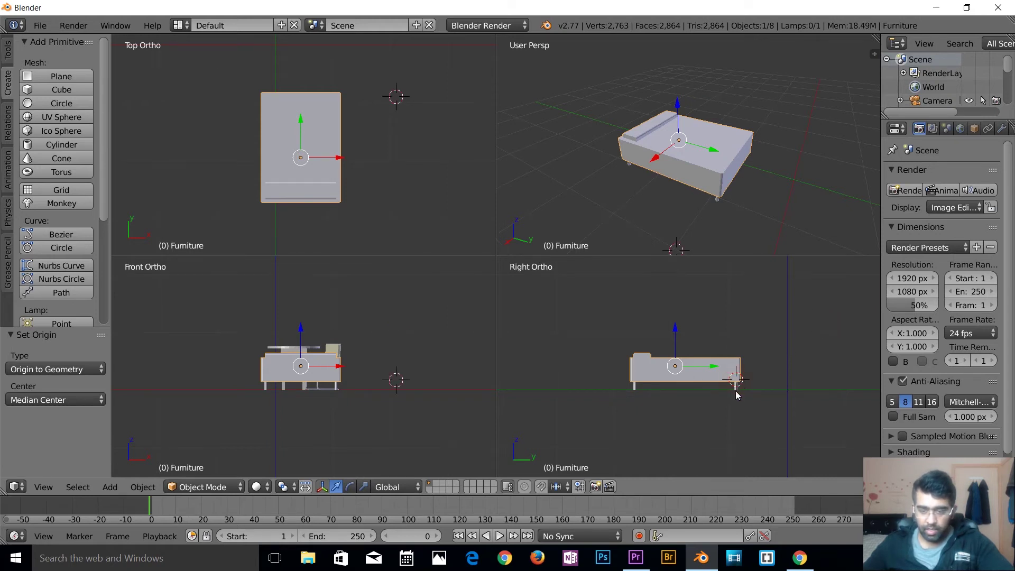
click(336, 381)
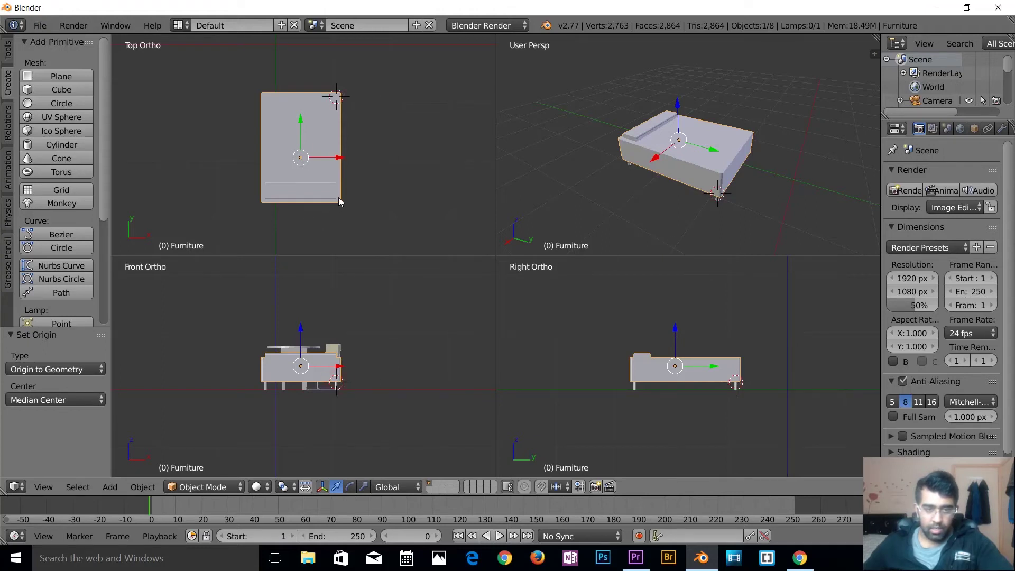
click(340, 93)
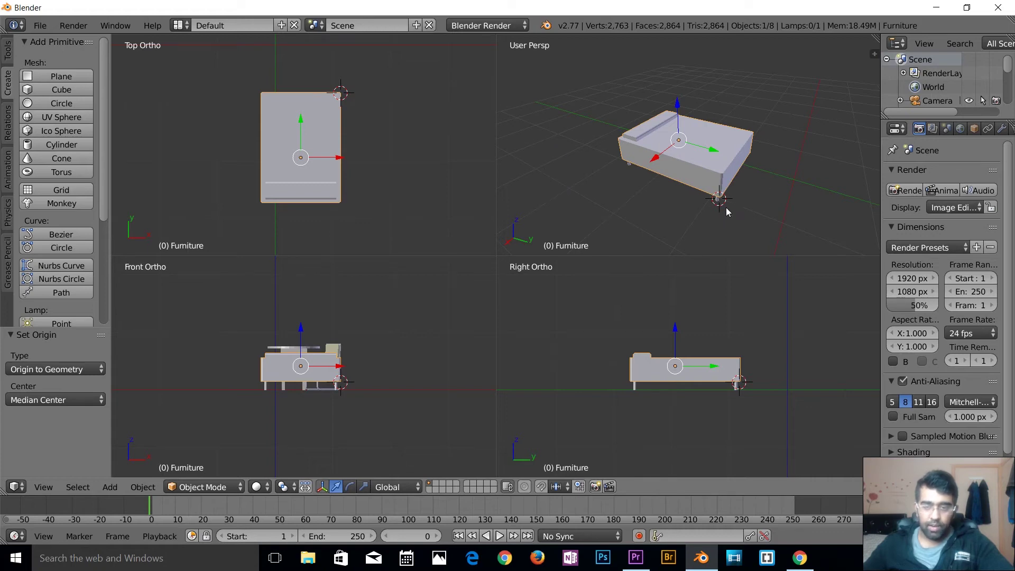
click(46, 487)
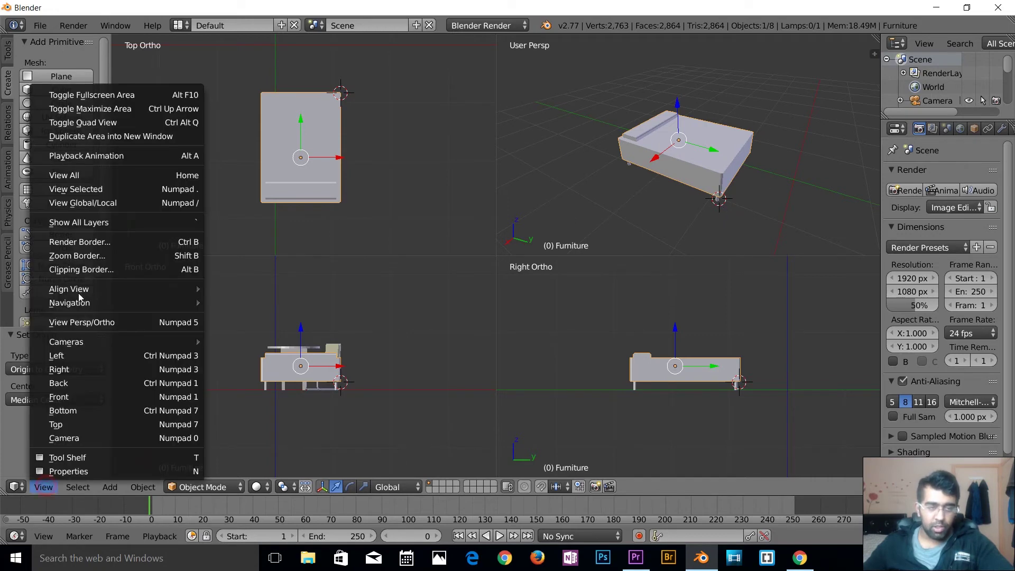
click(74, 123)
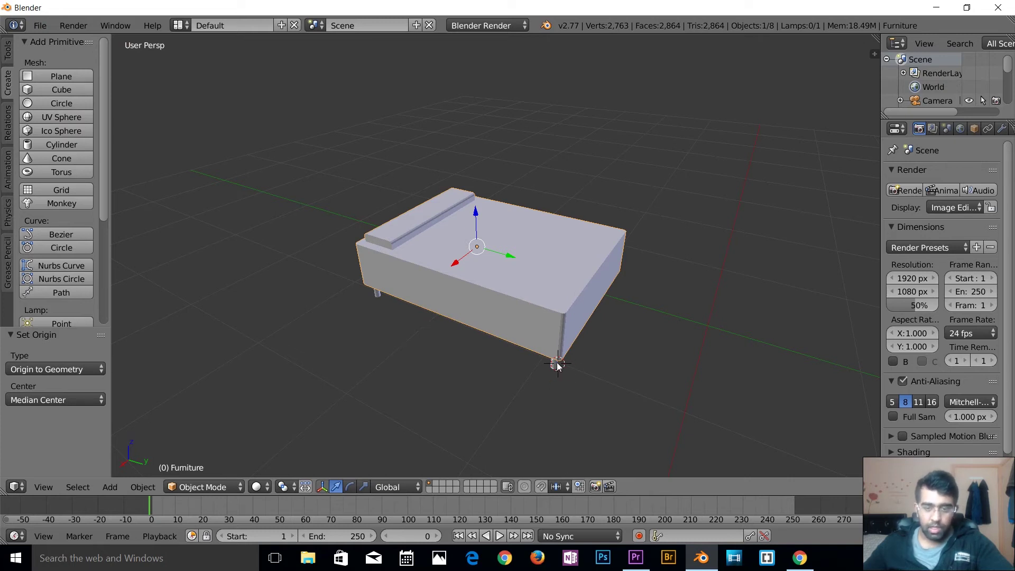
click(135, 486)
mouse_move(186, 423)
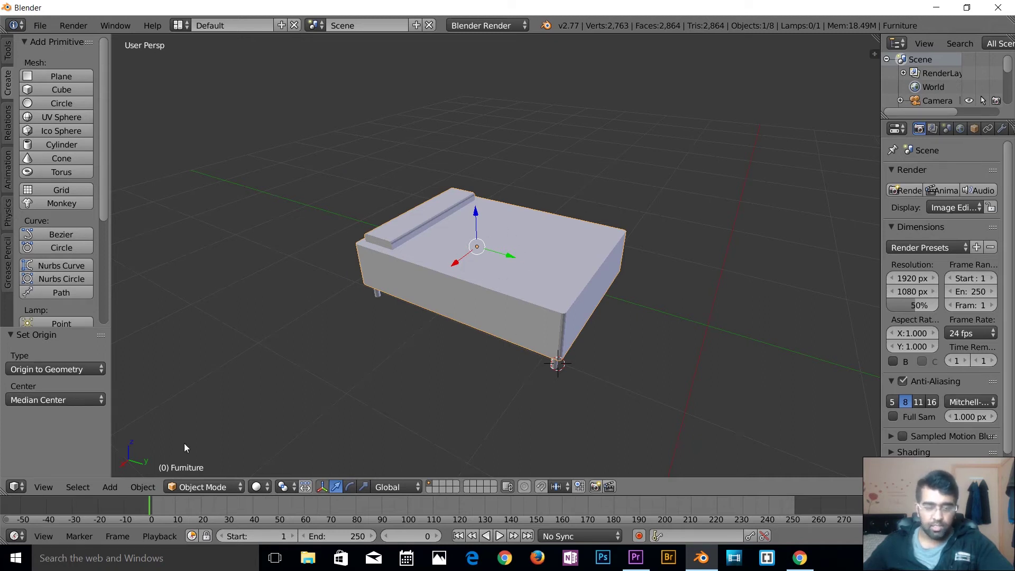
click(148, 487)
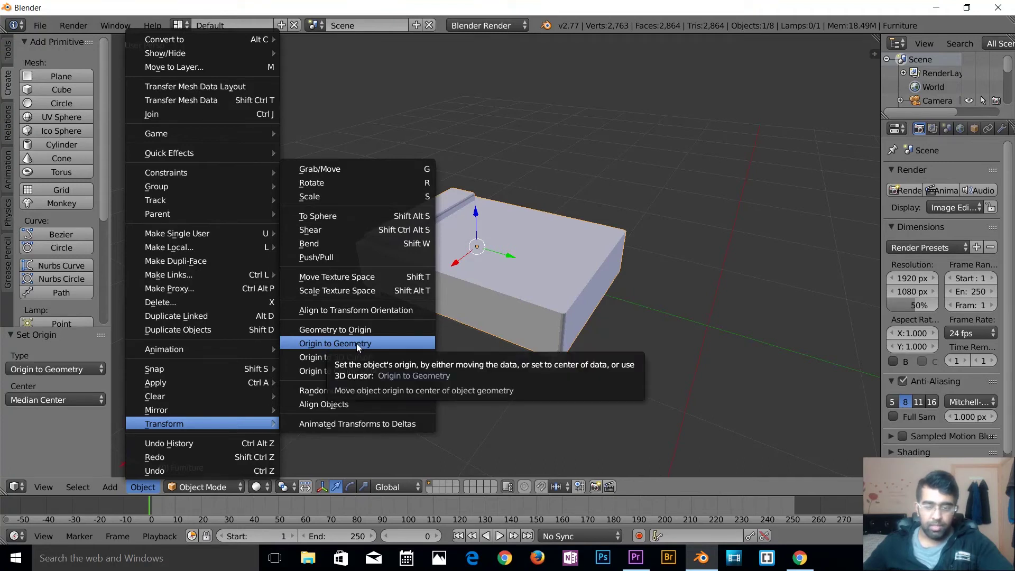
right_click(321, 330)
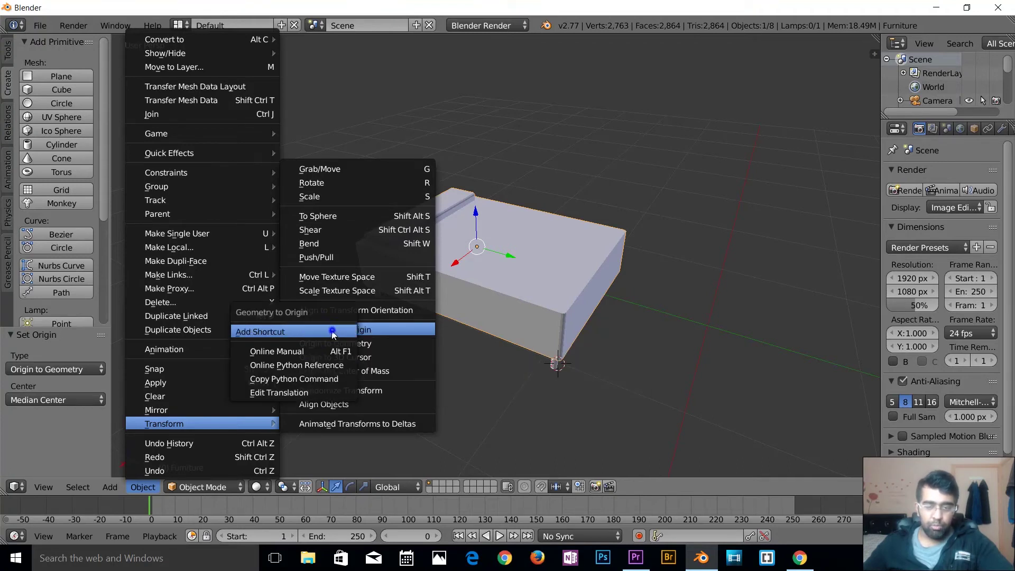
click(366, 332)
right_click(359, 331)
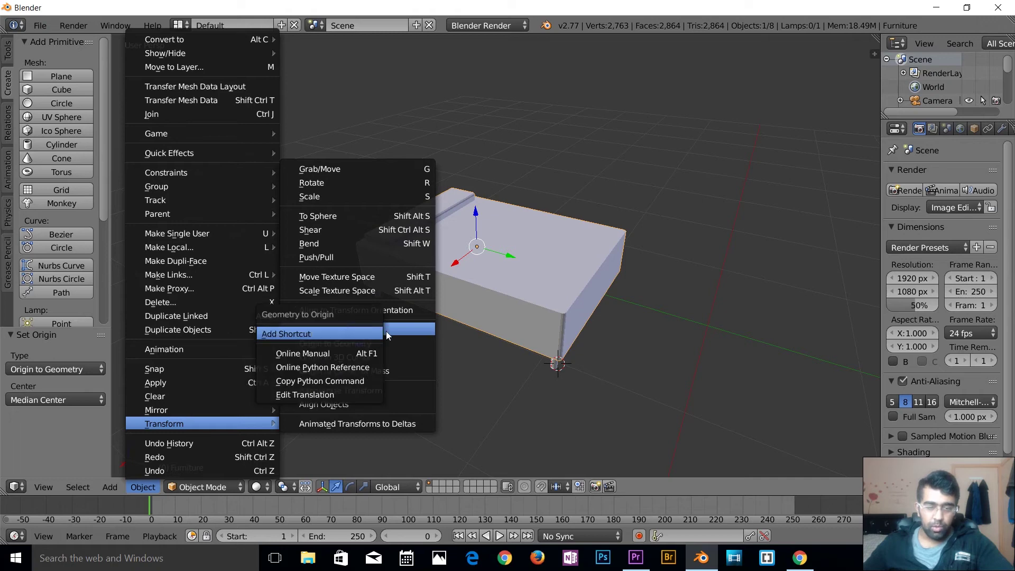
click(399, 329)
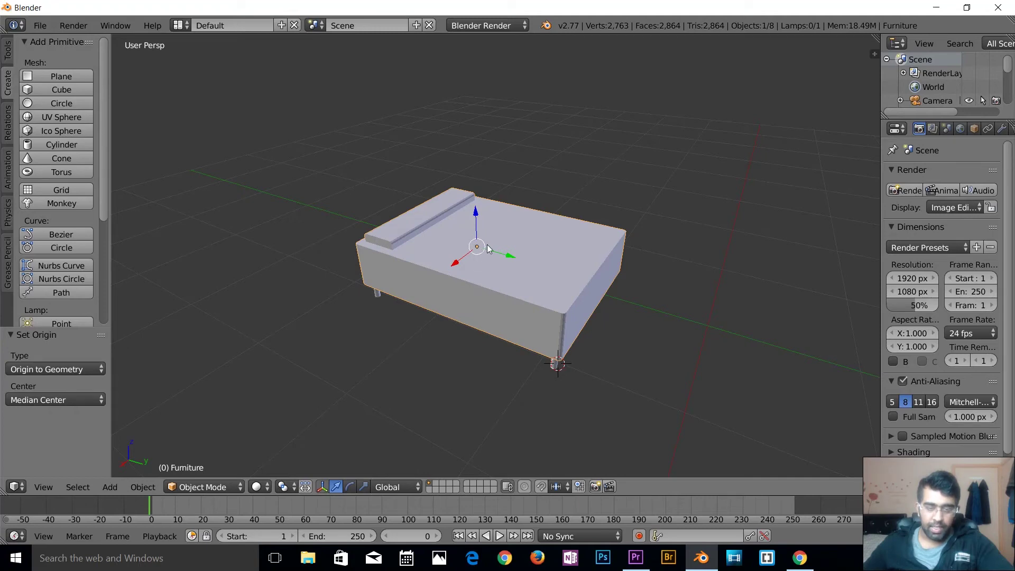
Set the bed's origin to the 3D cursor.
click(142, 487)
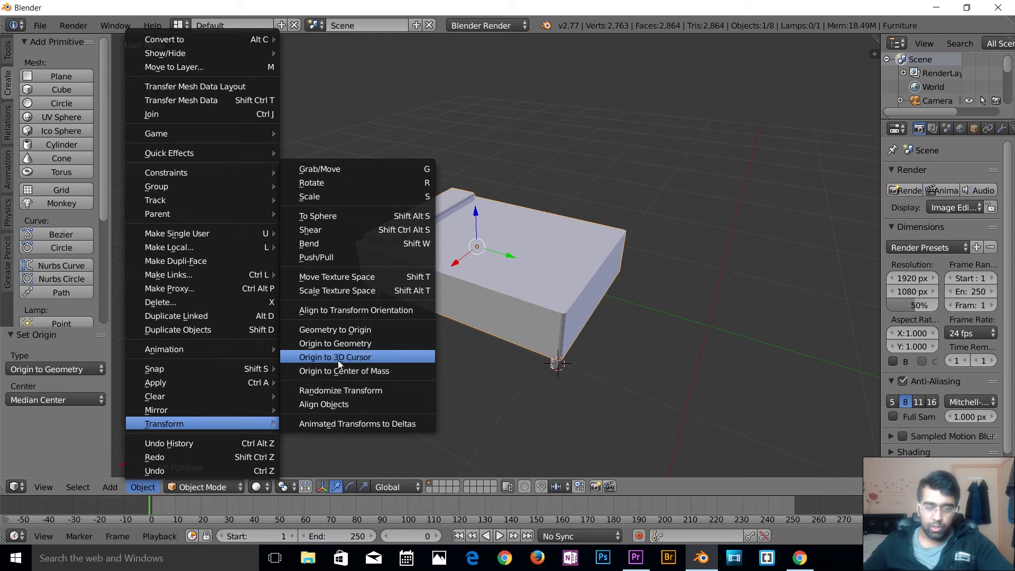
click(337, 358)
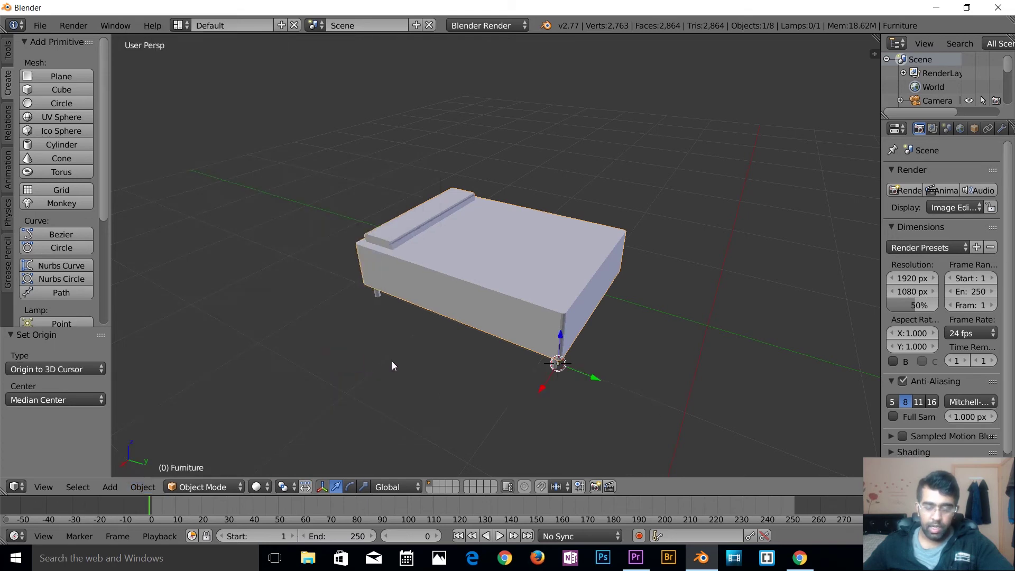
Switch the manipulator to rotation, try rotating the bed about -24.7° around the global Z axis, and undo the rotation.
click(350, 487)
mouse_move(570, 396)
mouse_down()
mouse_move(509, 388)
mouse_move(599, 390)
mouse_move(652, 351)
mouse_move(526, 408)
mouse_move(544, 414)
mouse_move(617, 399)
mouse_move(561, 407)
mouse_up()
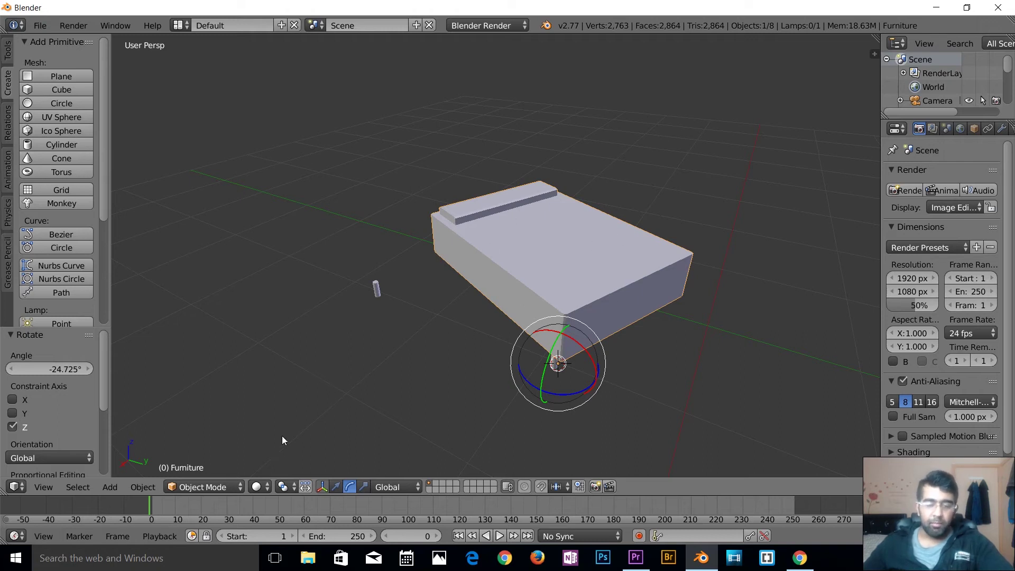
click(154, 487)
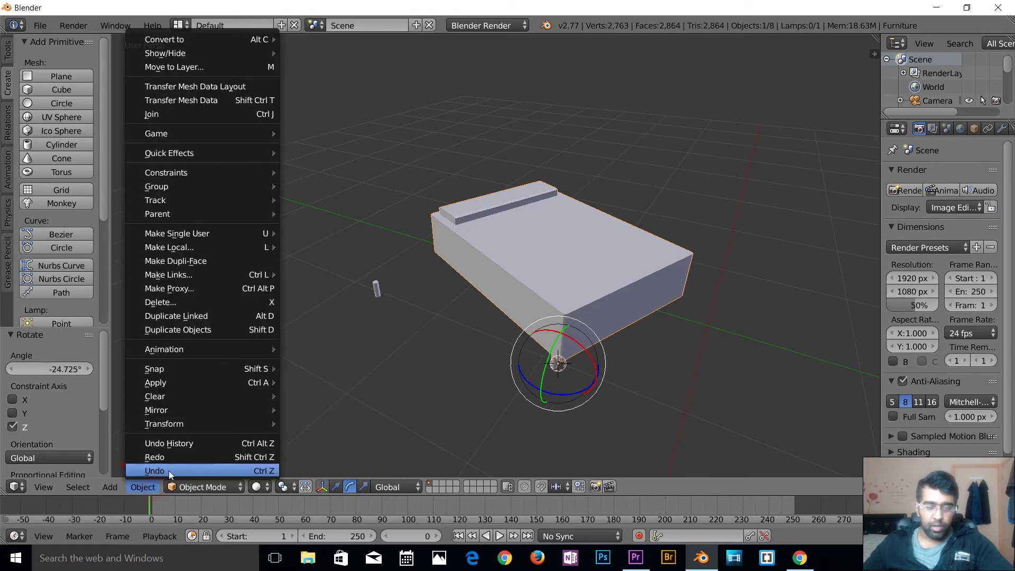
click(168, 470)
Try moving the bed's geometry to its origin with Geometry to Origin, and undo it.
click(155, 487)
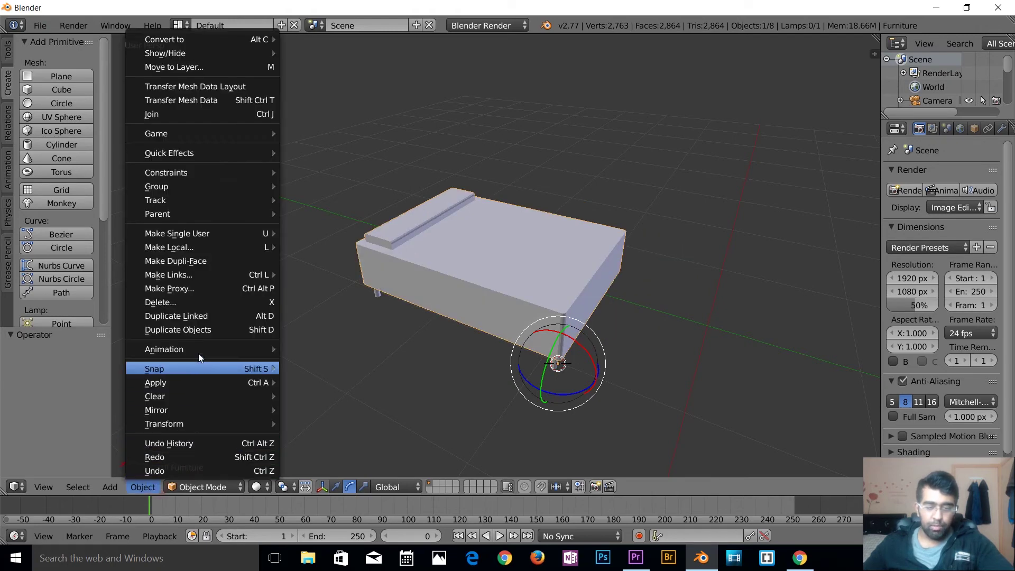
click(189, 422)
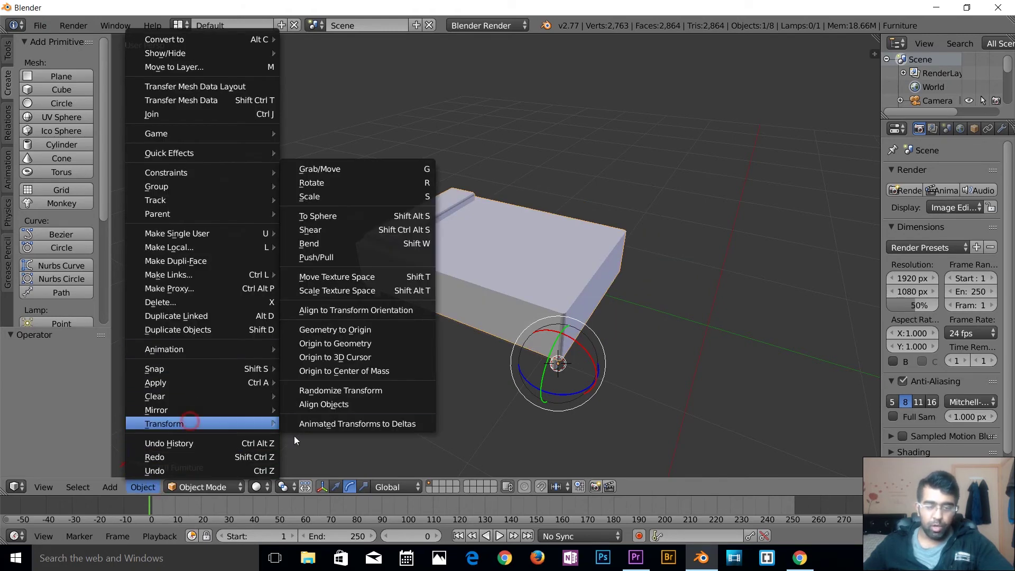
click(344, 330)
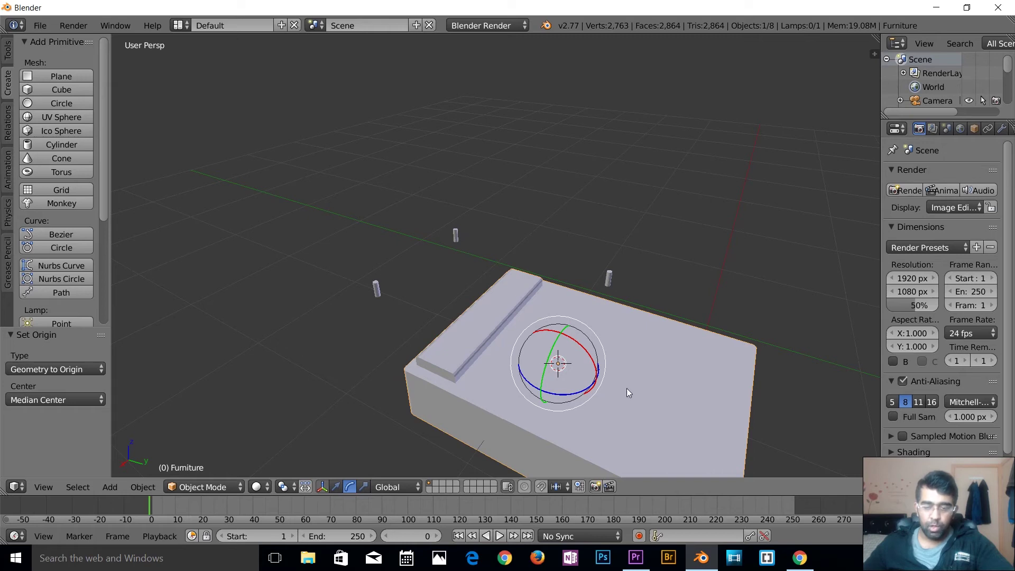
click(143, 488)
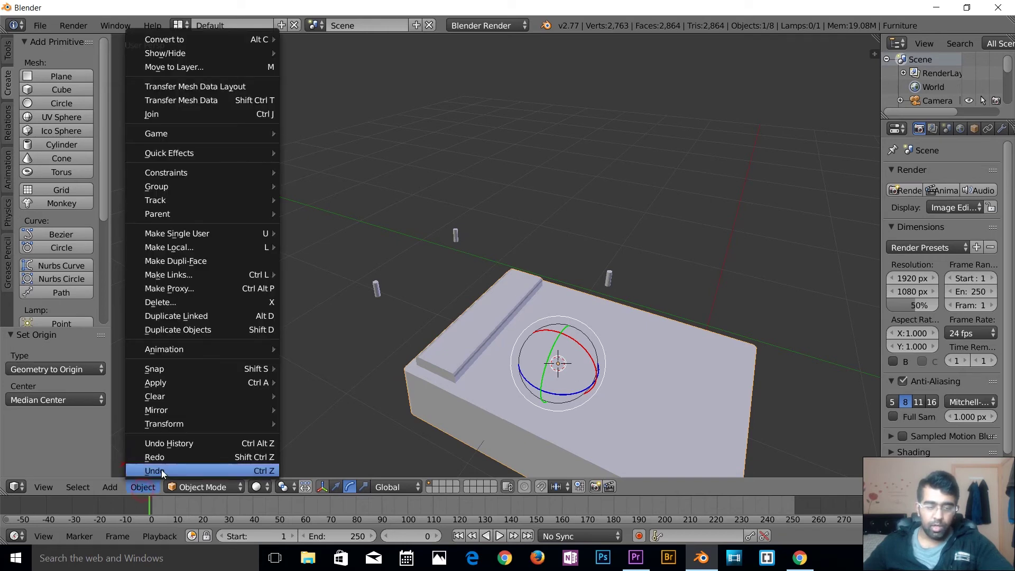
click(161, 470)
Set the bed's origin to its center of mass.
click(145, 486)
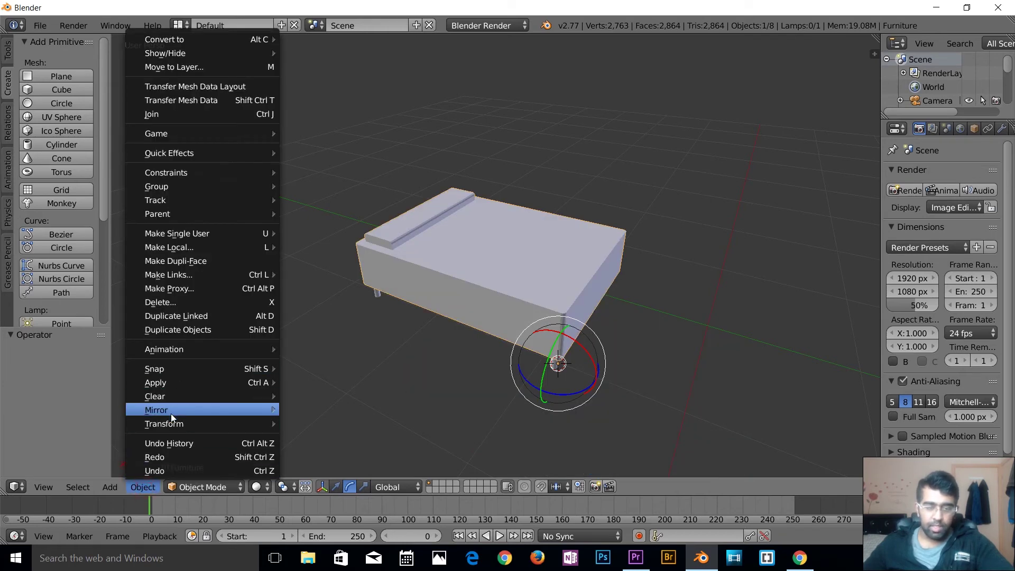
mouse_move(164, 423)
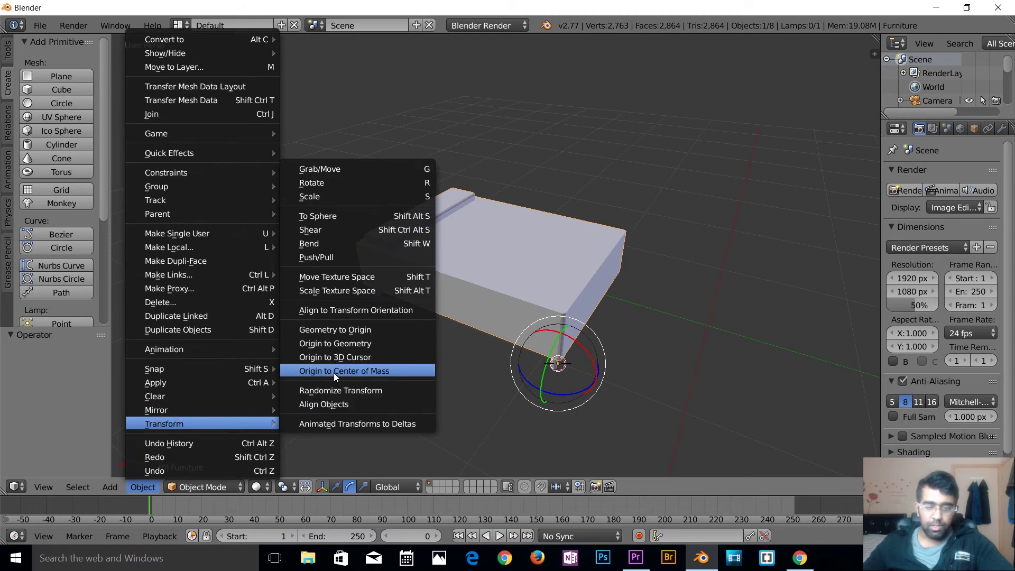
click(347, 370)
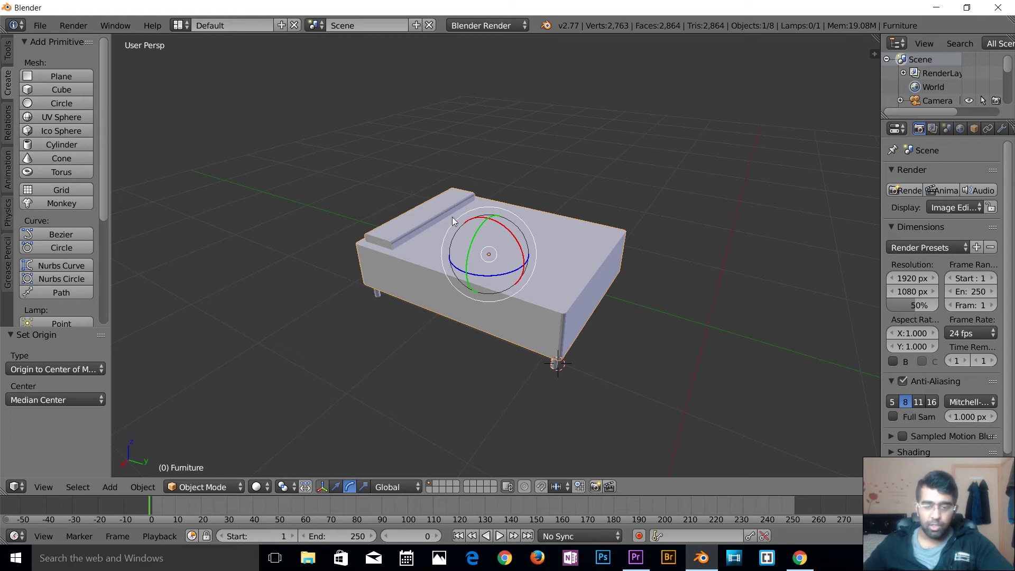
Set the bed's origin to the 3D cursor and scale the bed from that corner with the scale manipulator.
click(142, 487)
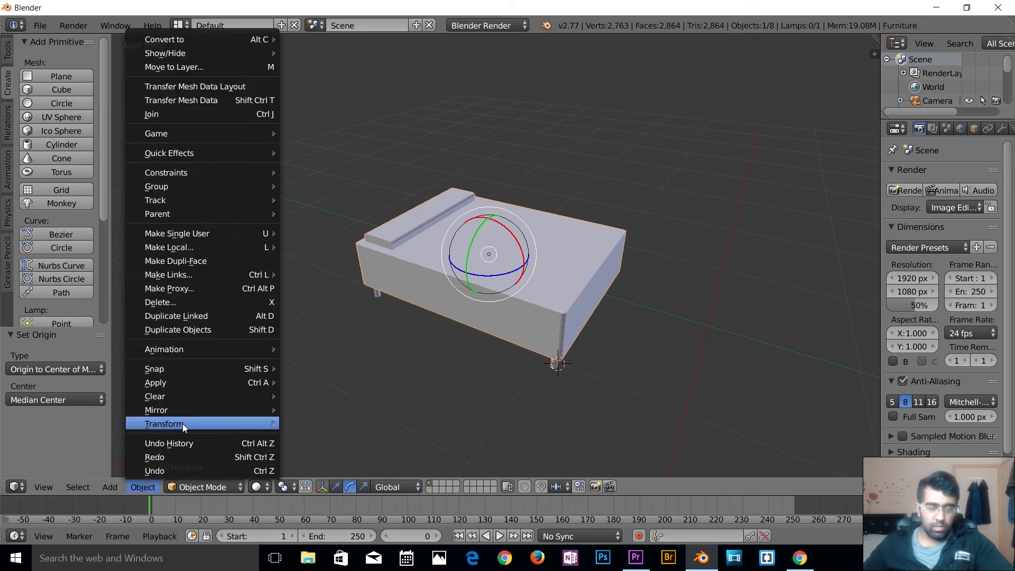
mouse_move(183, 423)
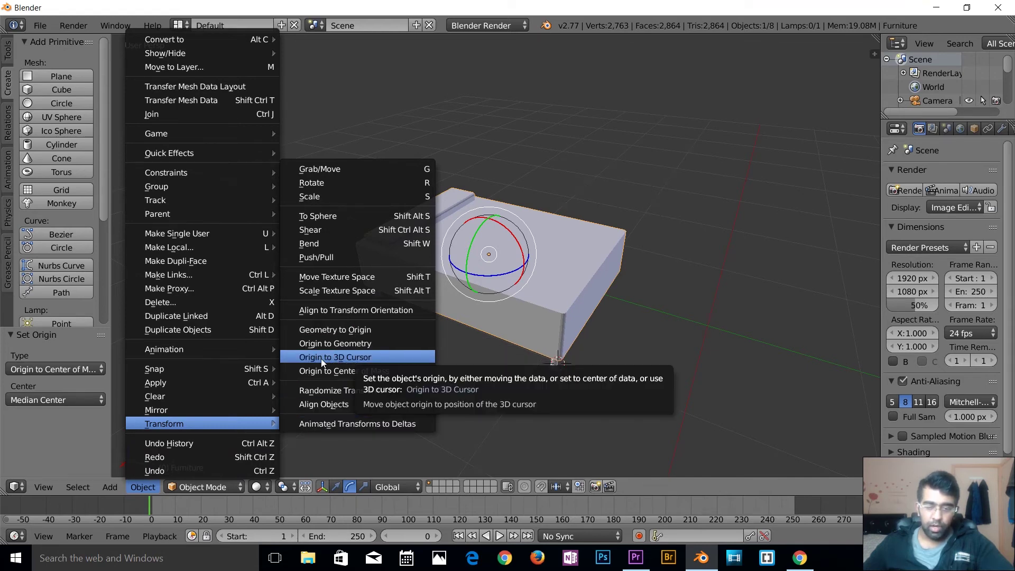
click(352, 358)
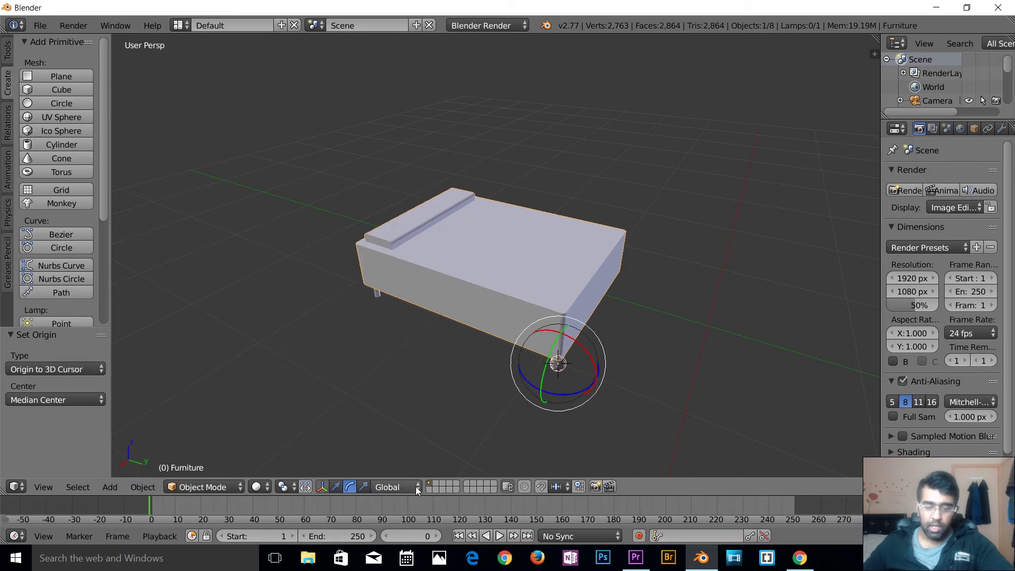
click(363, 489)
drag(598, 380, 547, 418)
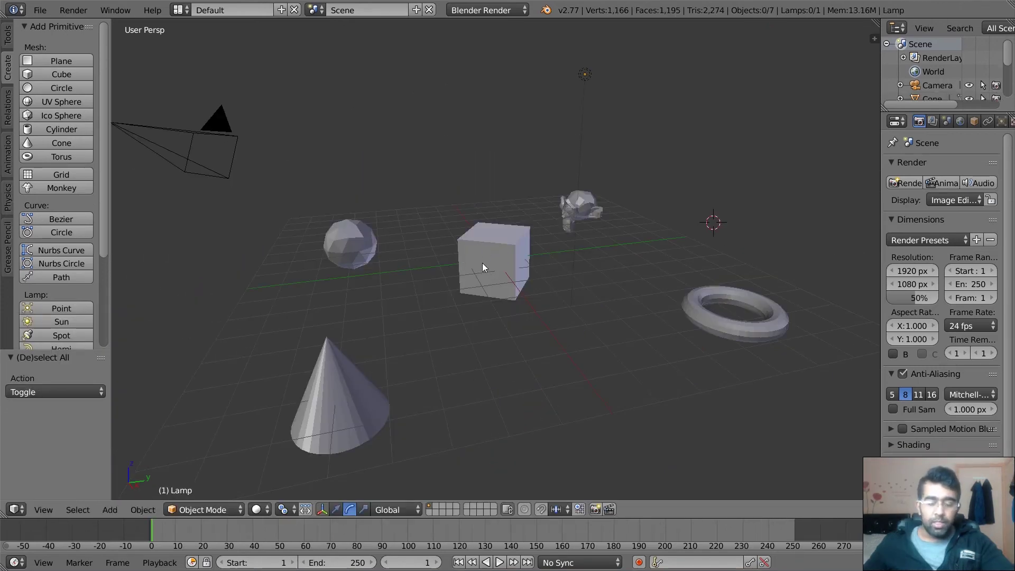
Select the cube in the primitives scene and rotate it about 23.8° around the global Z axis.
click(290, 511)
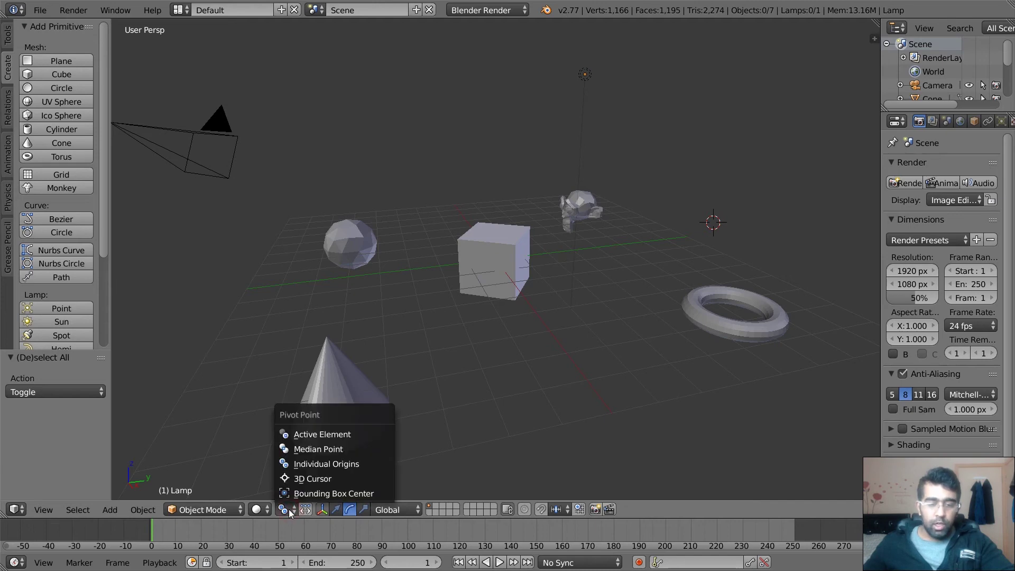
click(322, 436)
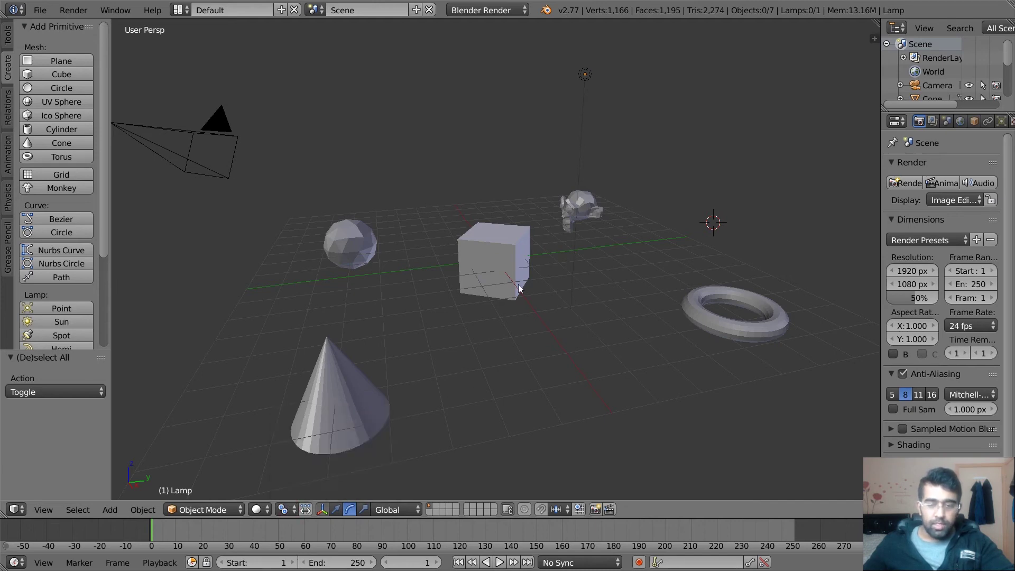
right_click(505, 262)
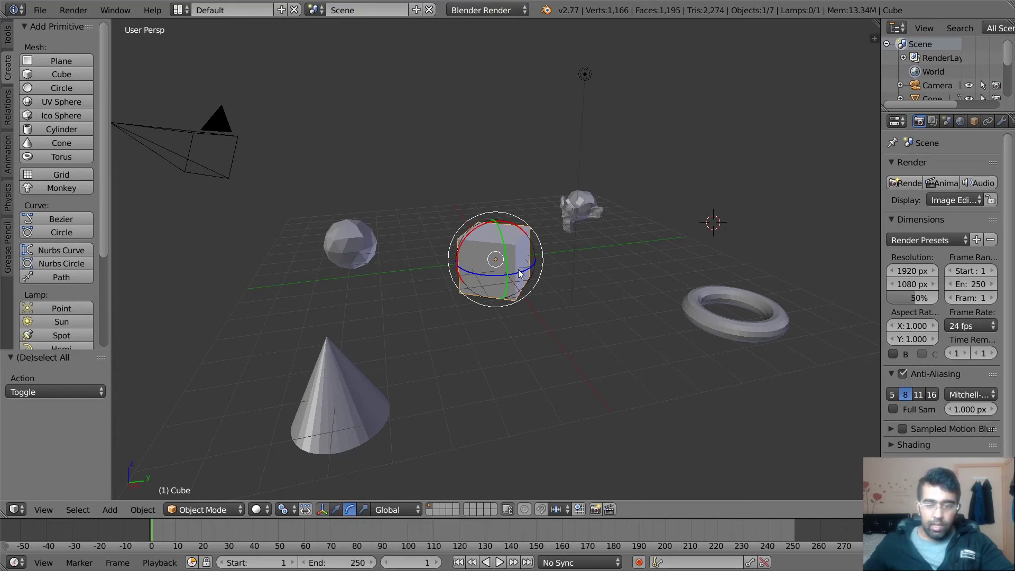
drag(519, 274, 622, 277)
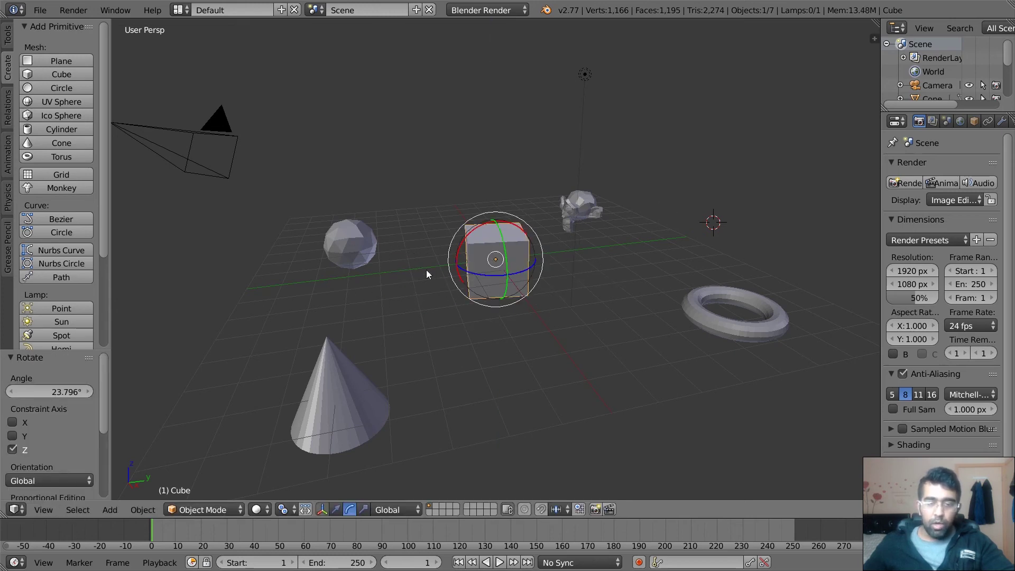
Add the icosphere to the selection and set the pivot point to Active Element.
shift+right_click(358, 251)
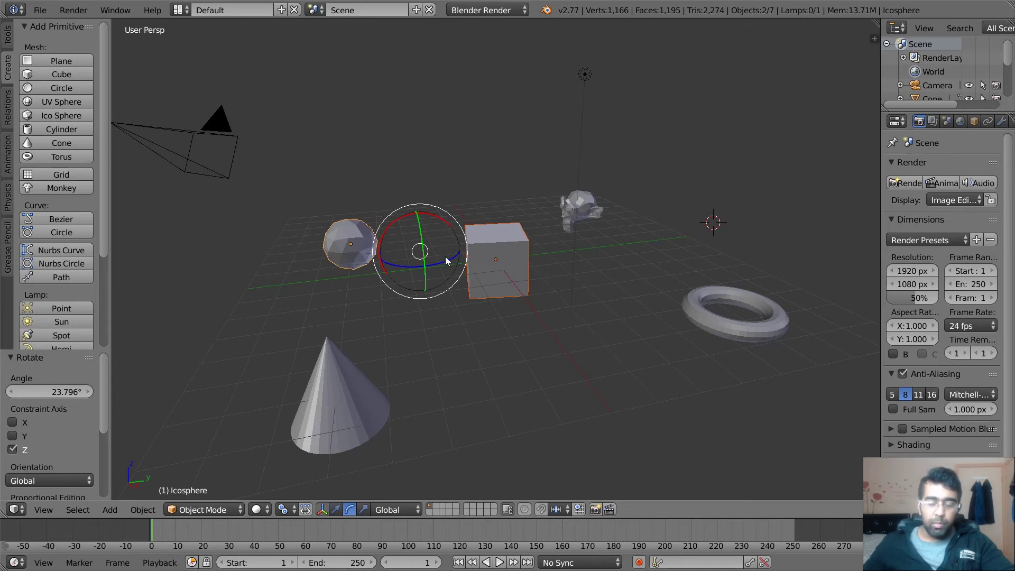
click(285, 510)
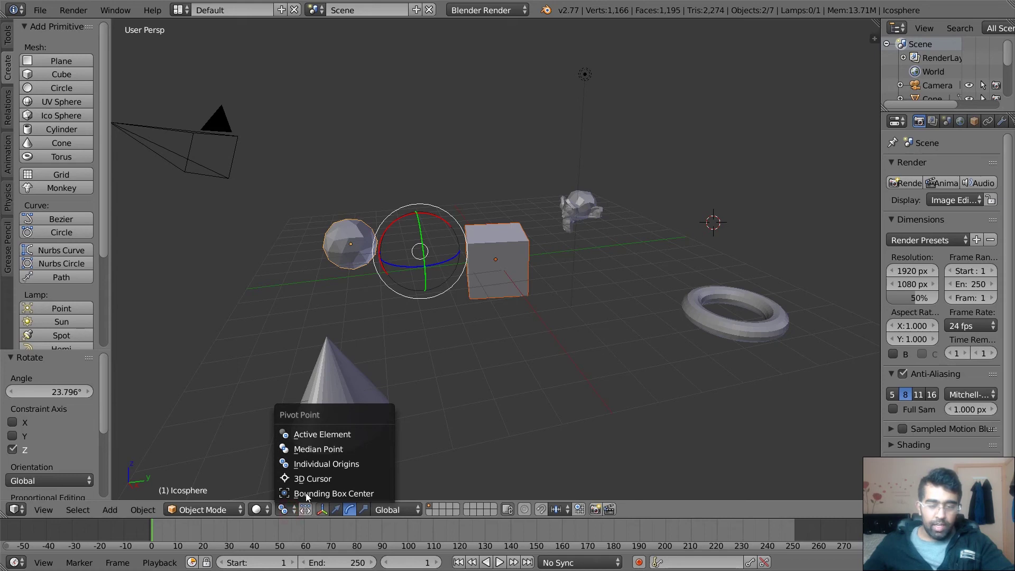
click(324, 440)
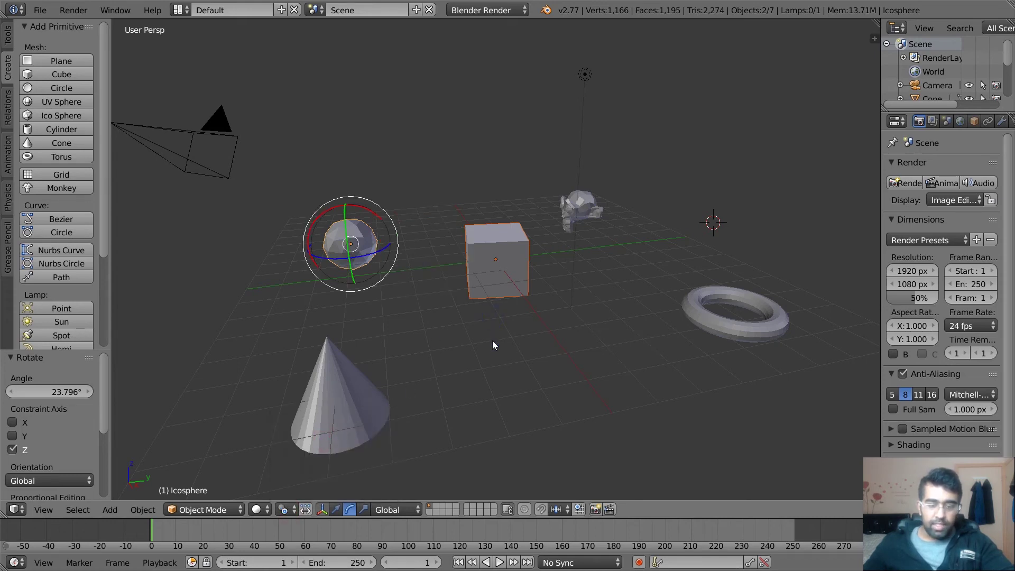
Select the cube with the torus as active element, try rotating both around the global Z axis, and clear the selection.
key(a)
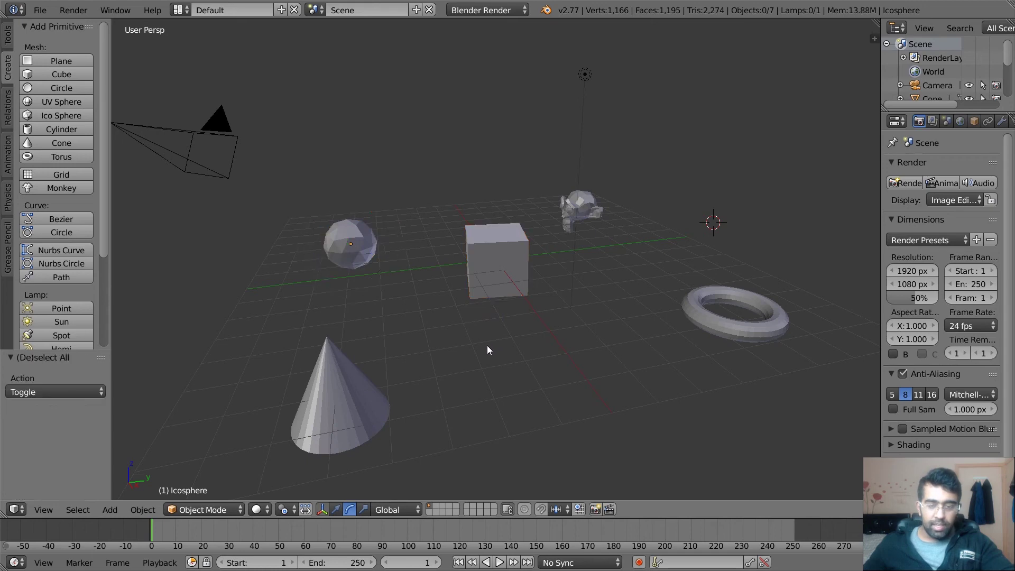
right_click(498, 270)
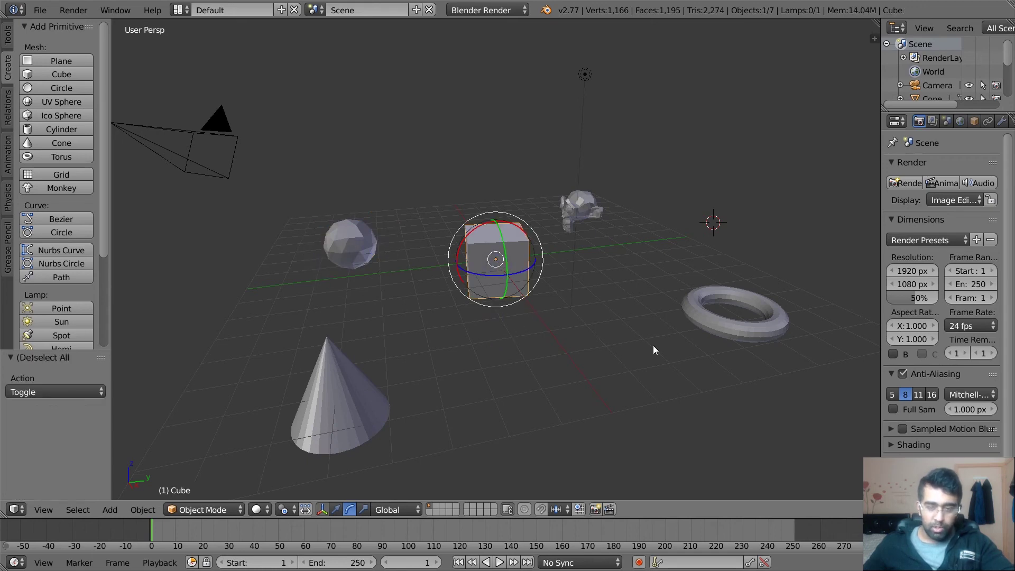
shift+right_click(696, 313)
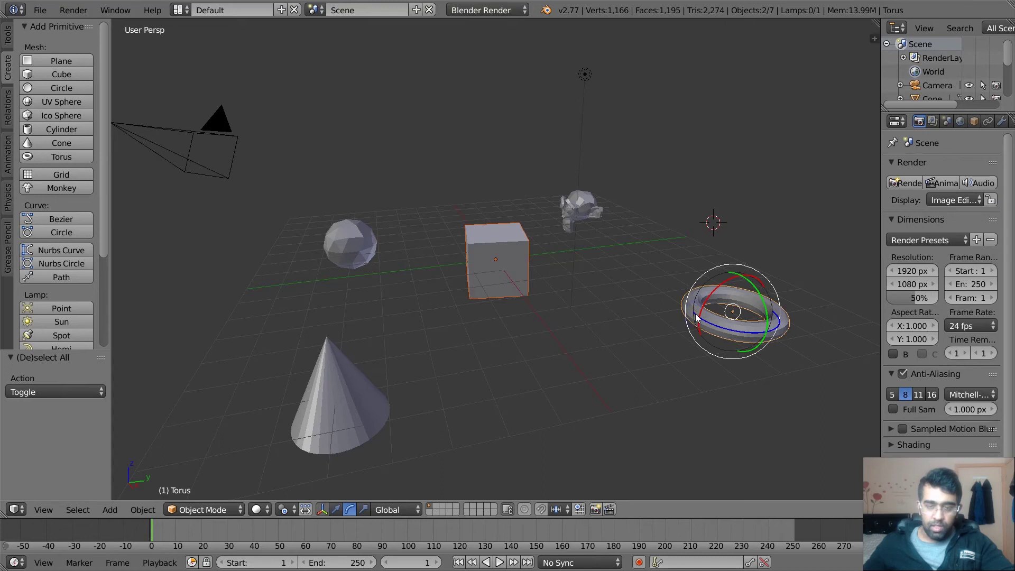
mouse_move(749, 332)
mouse_down()
mouse_move(798, 322)
mouse_move(665, 327)
mouse_move(619, 312)
mouse_move(687, 335)
mouse_move(750, 331)
mouse_up()
right_click(750, 326)
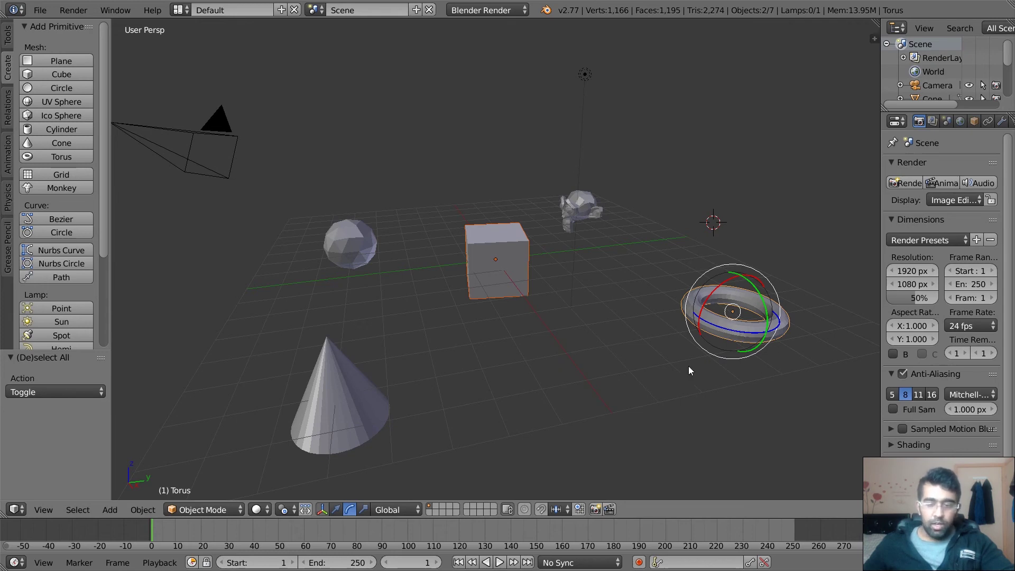
right_click(503, 284)
key(a)
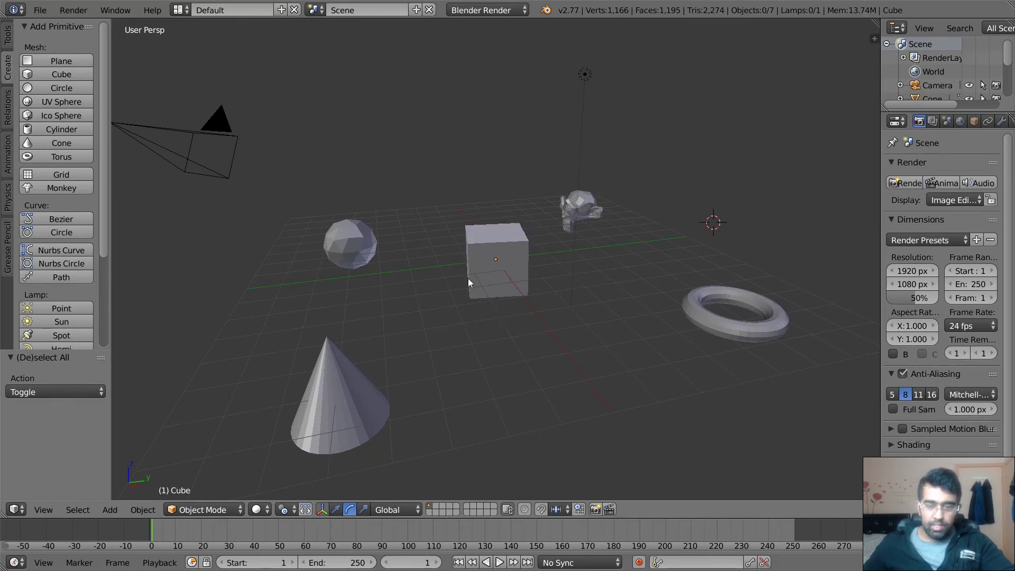
Select the cube, icosphere and cone, and try rotating them around the global Z axis with the Median Point pivot.
right_click(481, 272)
shift+right_click(346, 259)
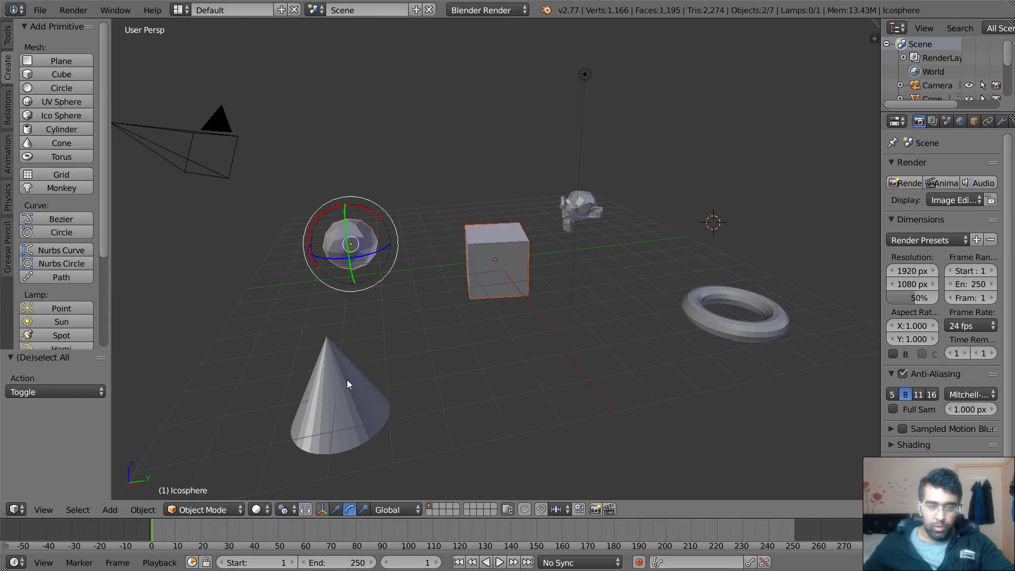
shift+right_click(347, 379)
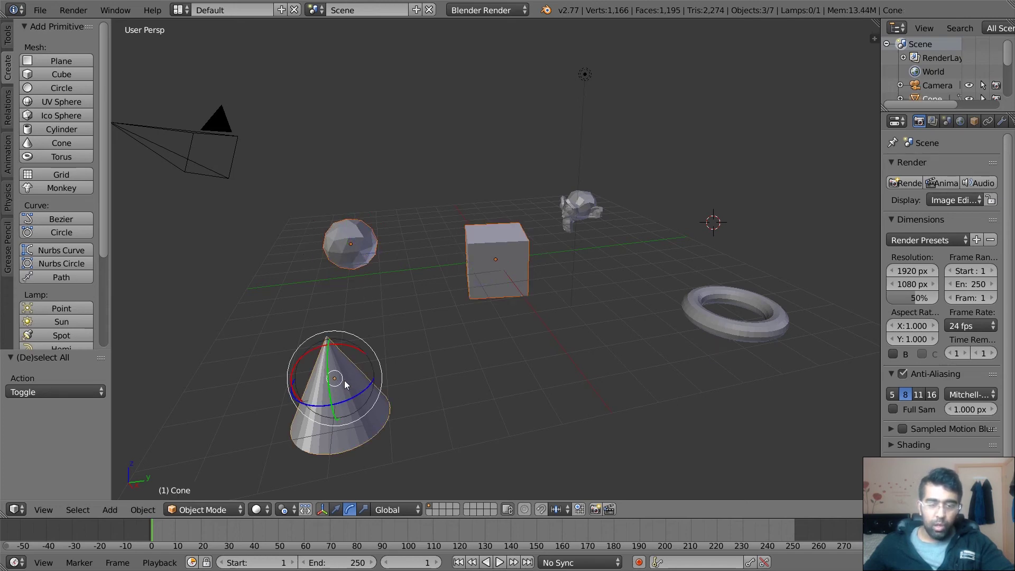
click(285, 510)
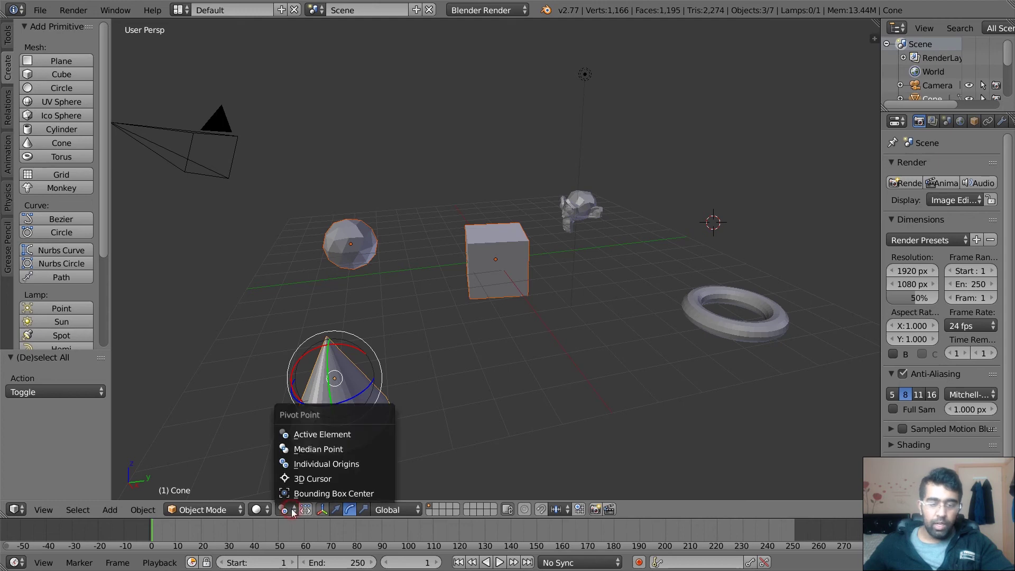
click(308, 450)
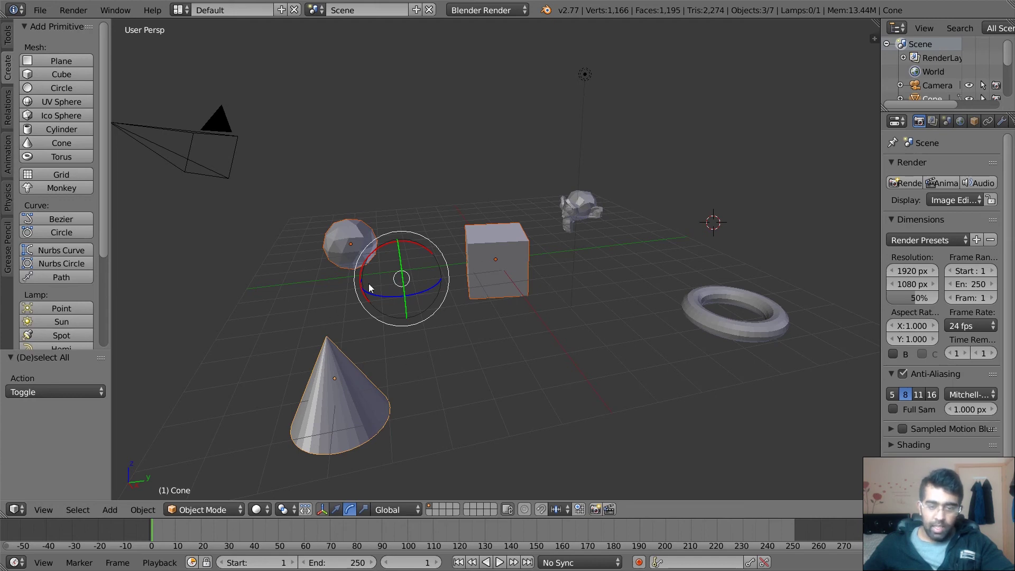
mouse_move(415, 299)
mouse_down()
mouse_move(454, 294)
mouse_move(319, 296)
mouse_move(430, 298)
mouse_move(419, 300)
mouse_up()
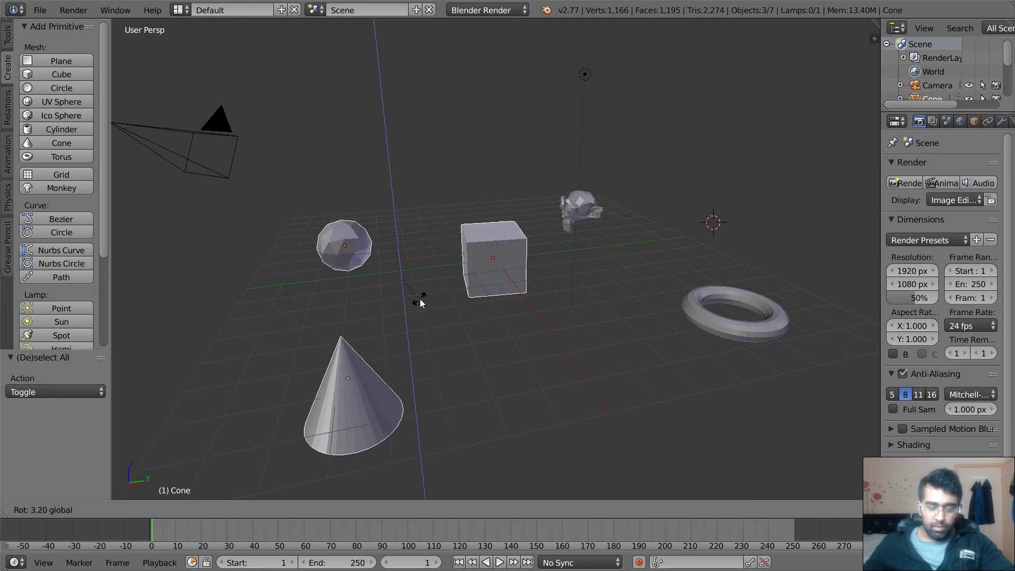
right_click(420, 300)
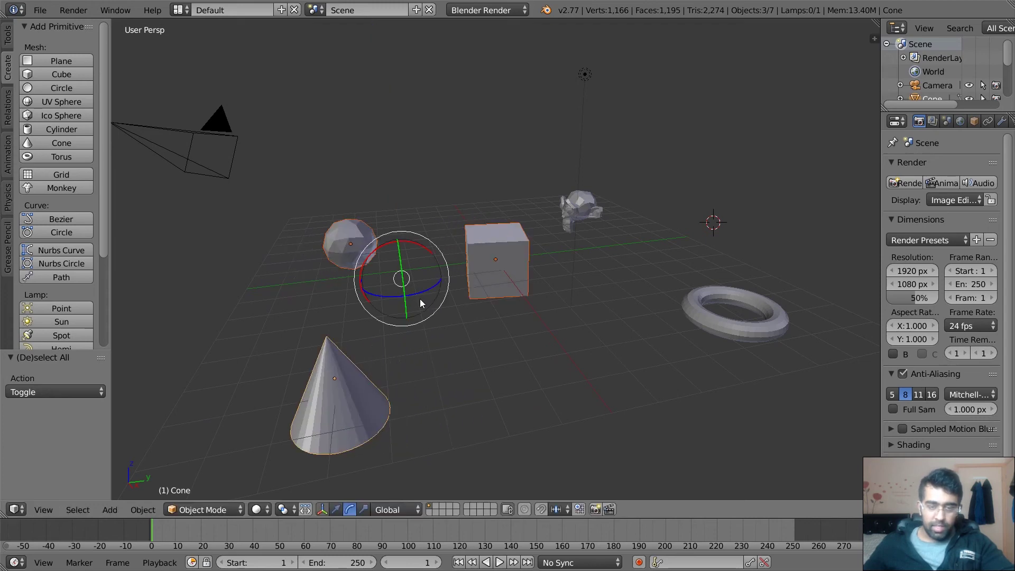
Set the pivot point to Individual Origins and rotate the three selected objects about -60.6° around the global Z axis.
click(291, 510)
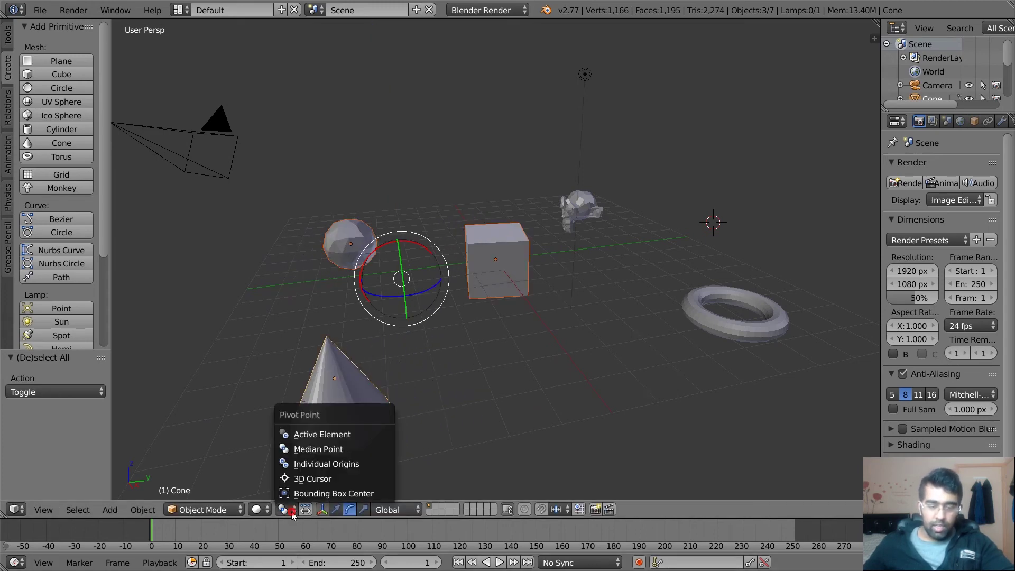
click(304, 465)
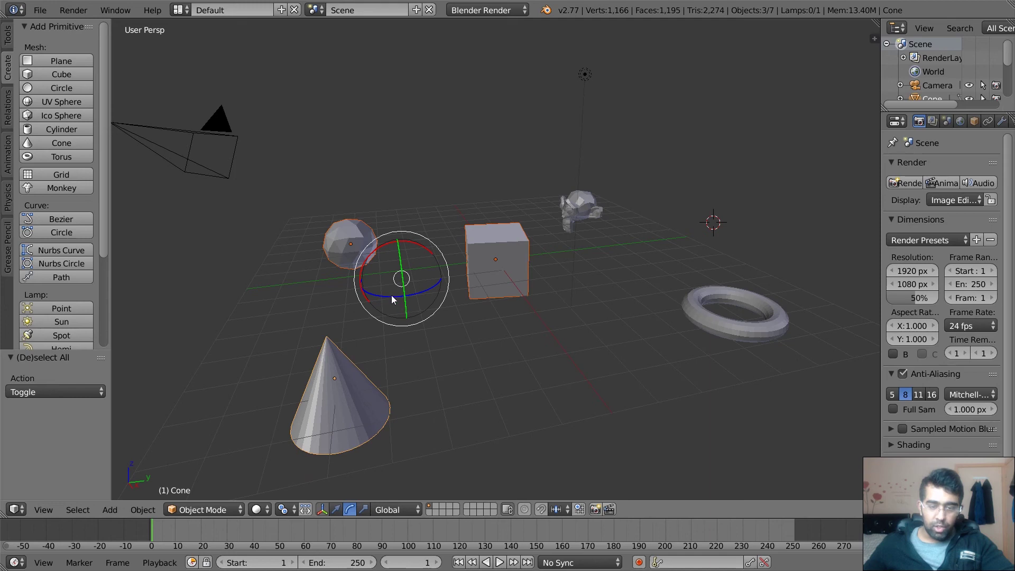
drag(391, 300, 278, 290)
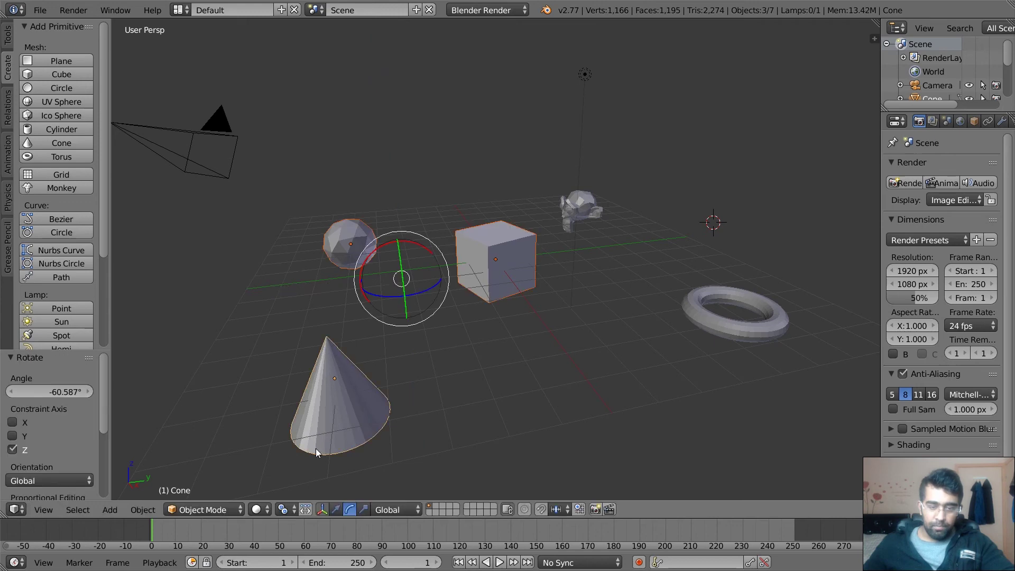
Set the pivot point to 3D Cursor and rotate the selected objects about -12.2° around the global Z axis.
click(283, 511)
click(309, 481)
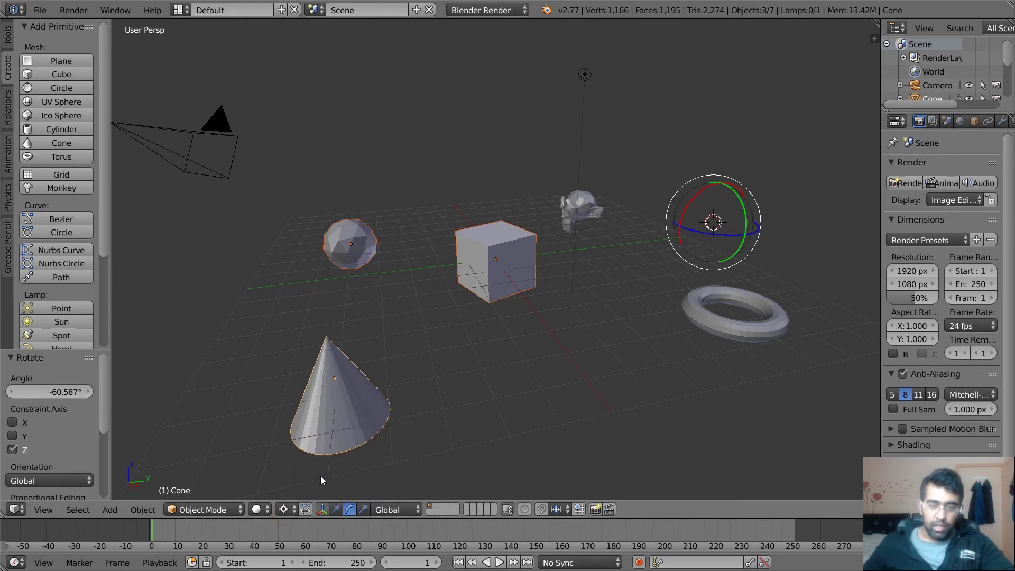
mouse_move(713, 234)
mouse_down()
mouse_move(736, 233)
mouse_move(686, 233)
mouse_move(709, 238)
mouse_up()
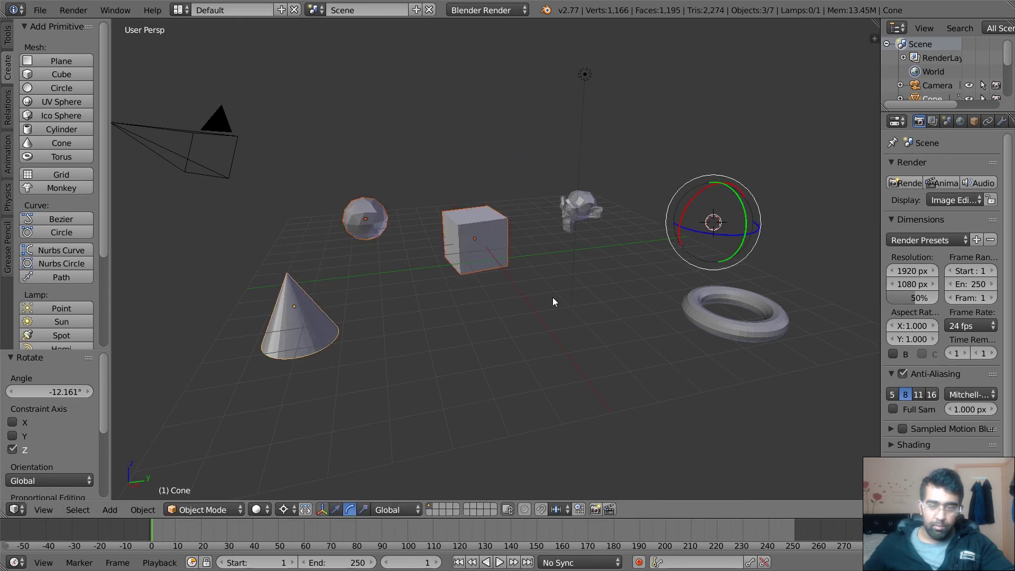
Place the 3D cursor between the cone and the cube and rotate the three selected objects about 6.8° around the global Z axis.
click(552, 298)
mouse_move(548, 321)
mouse_down()
mouse_move(563, 315)
mouse_move(531, 312)
mouse_up()
click(423, 302)
key(r)
key(z)
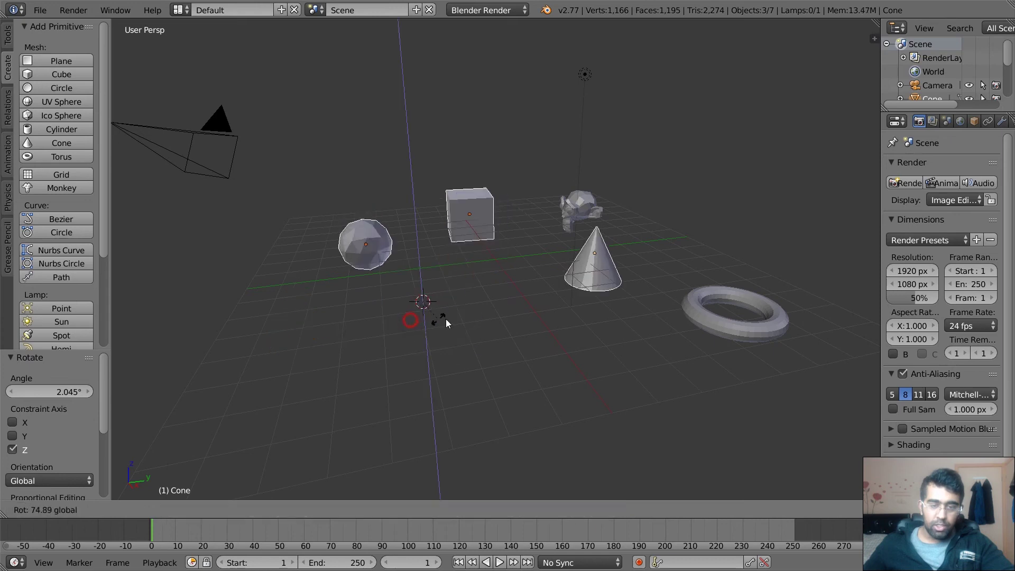
click(413, 328)
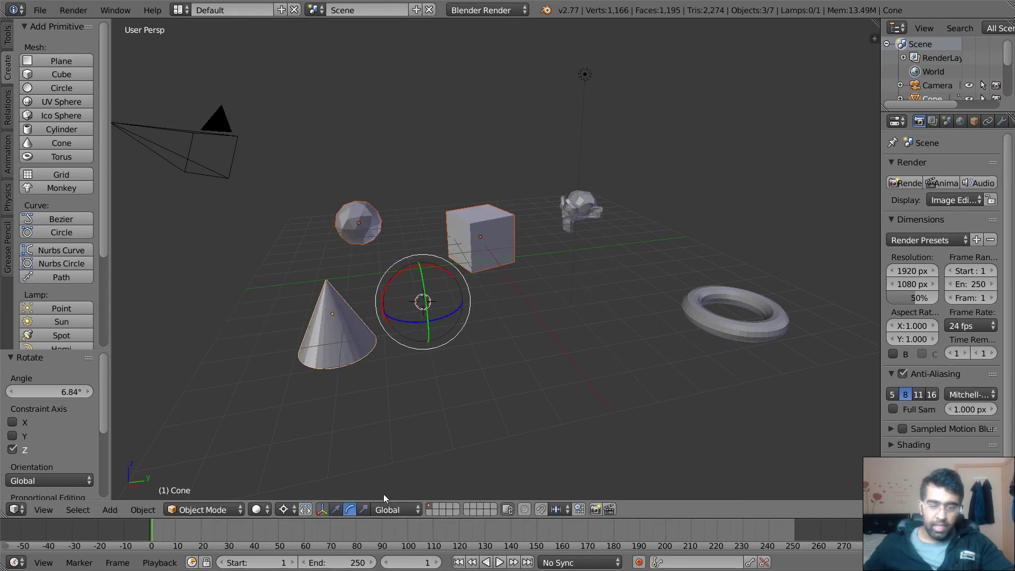
Set the pivot point to Bounding Box Center and rotate the selected objects about 6° around the global Z axis.
click(284, 509)
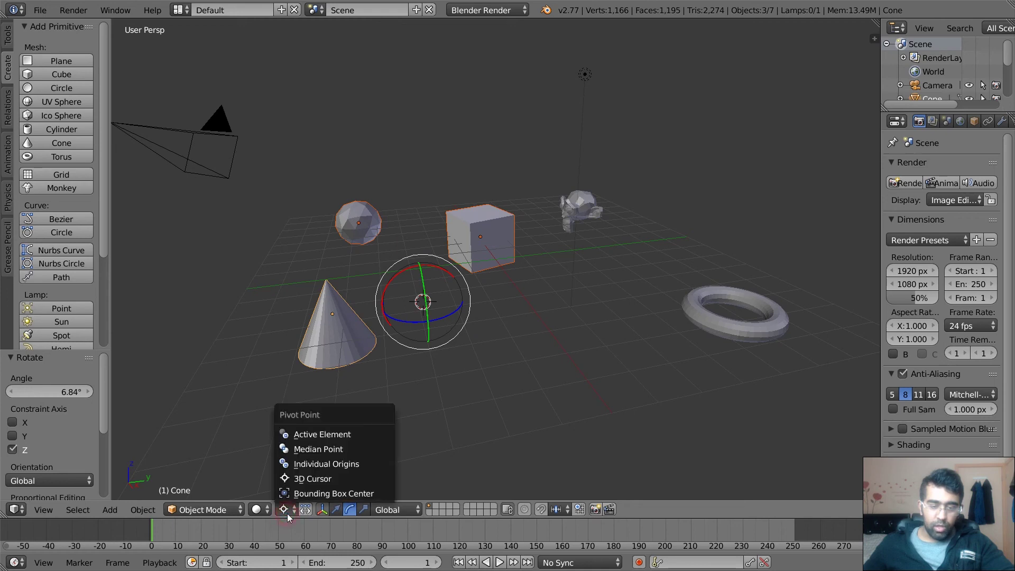
click(318, 496)
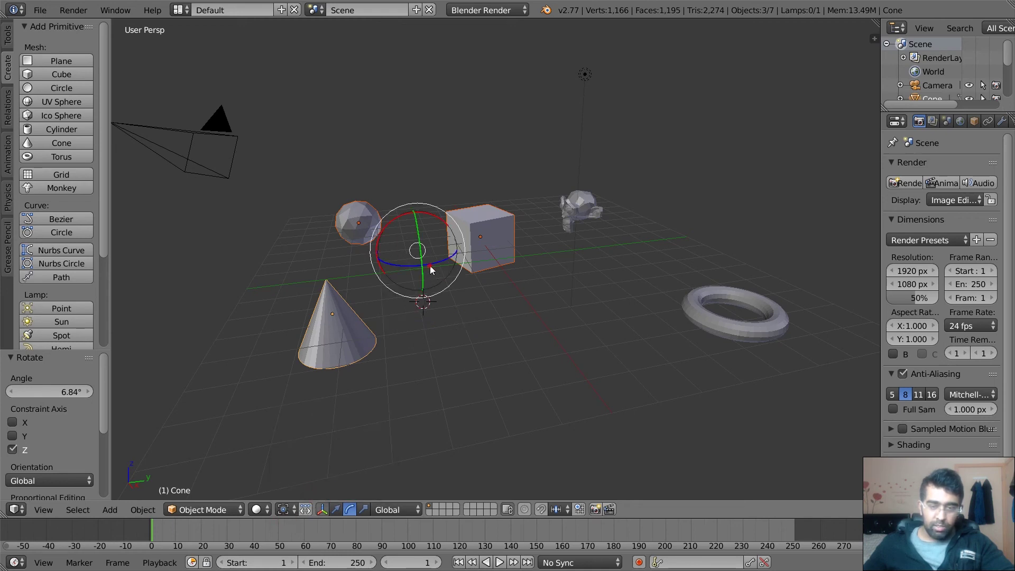
key(r)
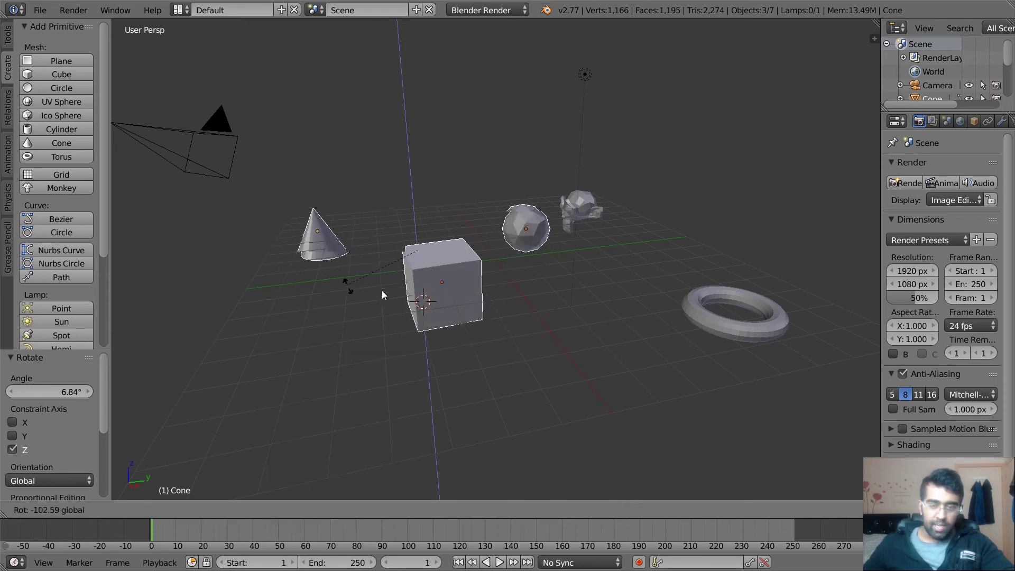
click(407, 332)
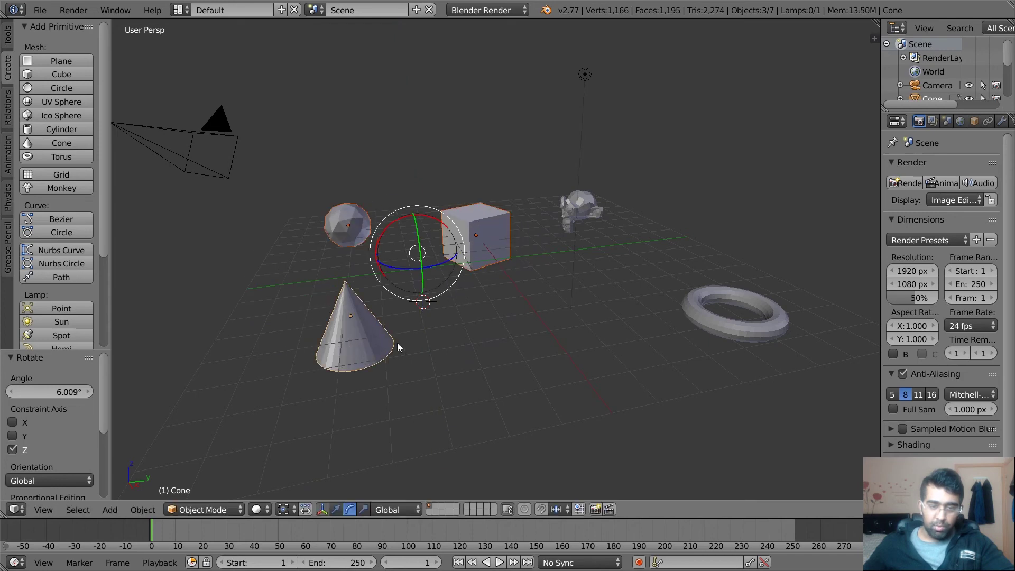
click(284, 509)
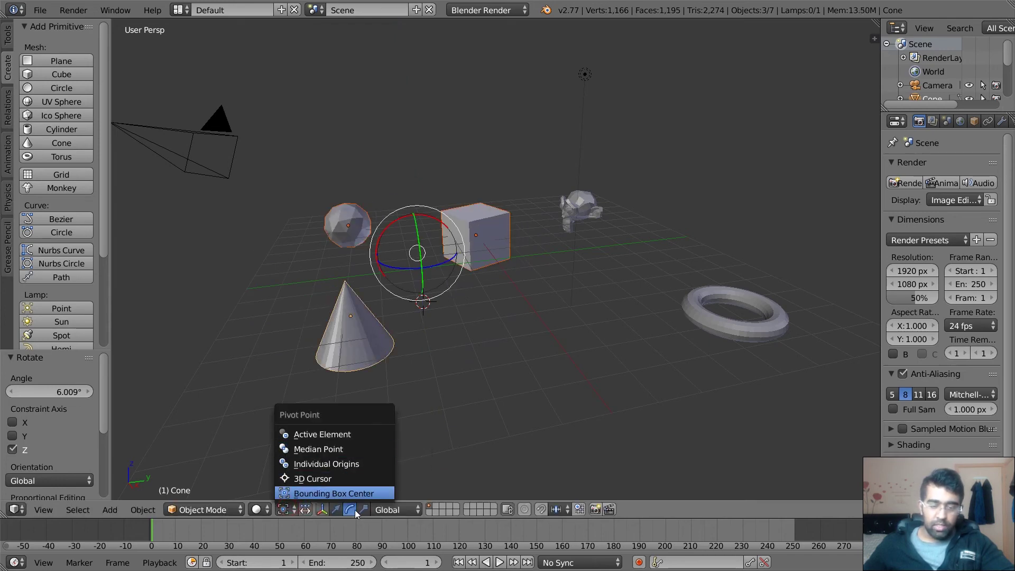
click(351, 493)
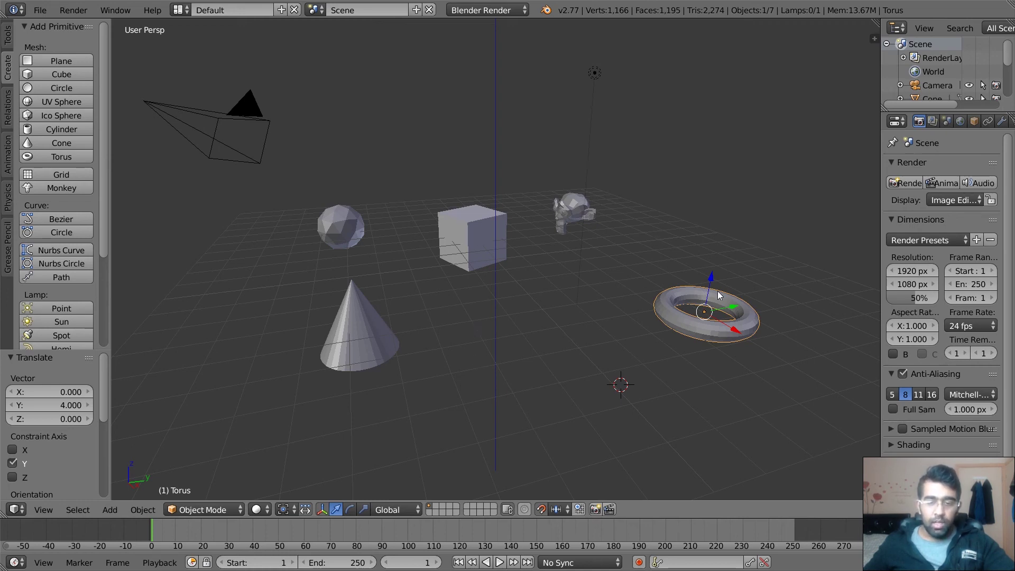
Select the cube, keep snapping enabled with the Vertex snap element, and move the cube about -0.75 along the Y axis.
right_click(477, 229)
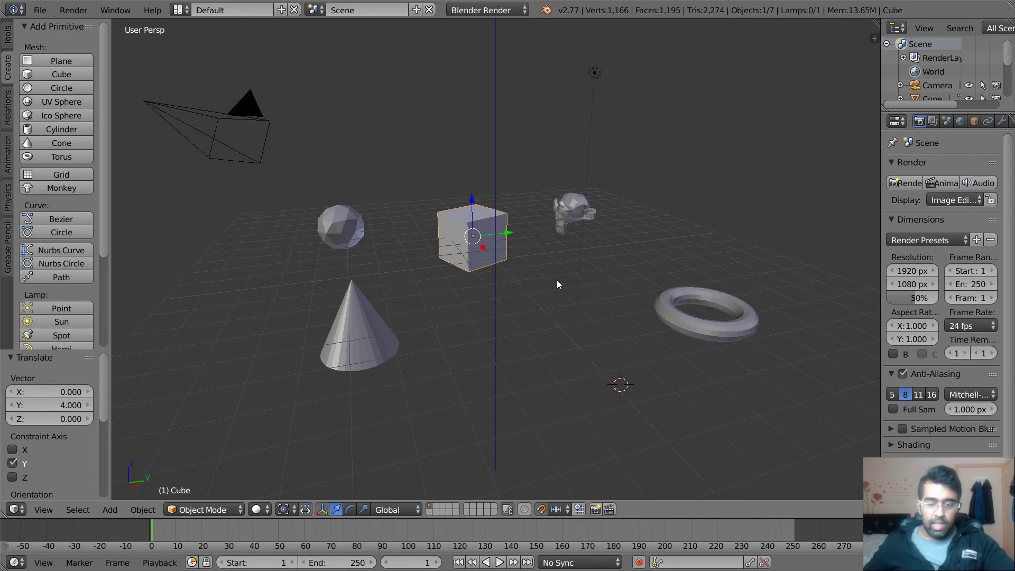
click(542, 511)
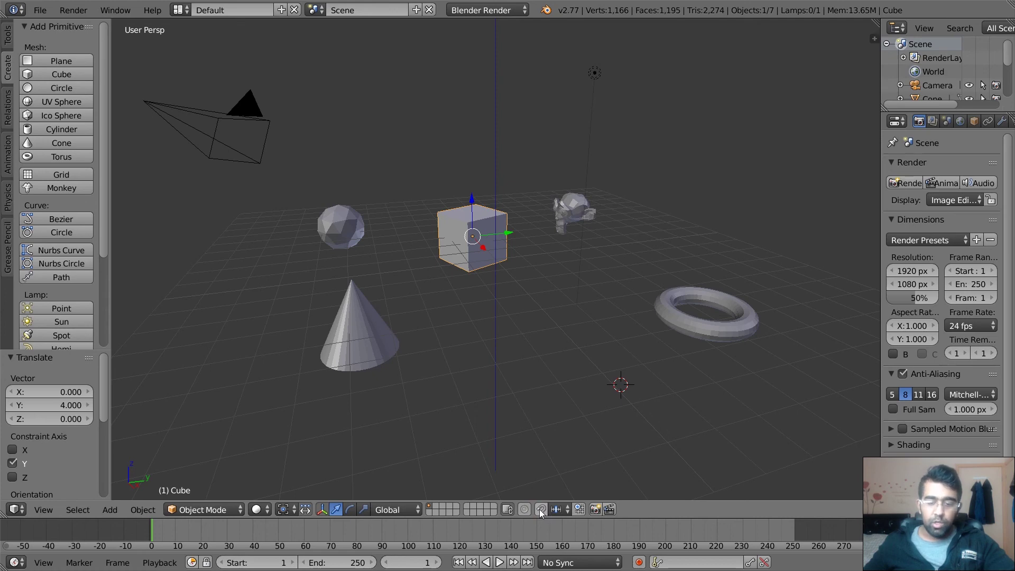
click(541, 509)
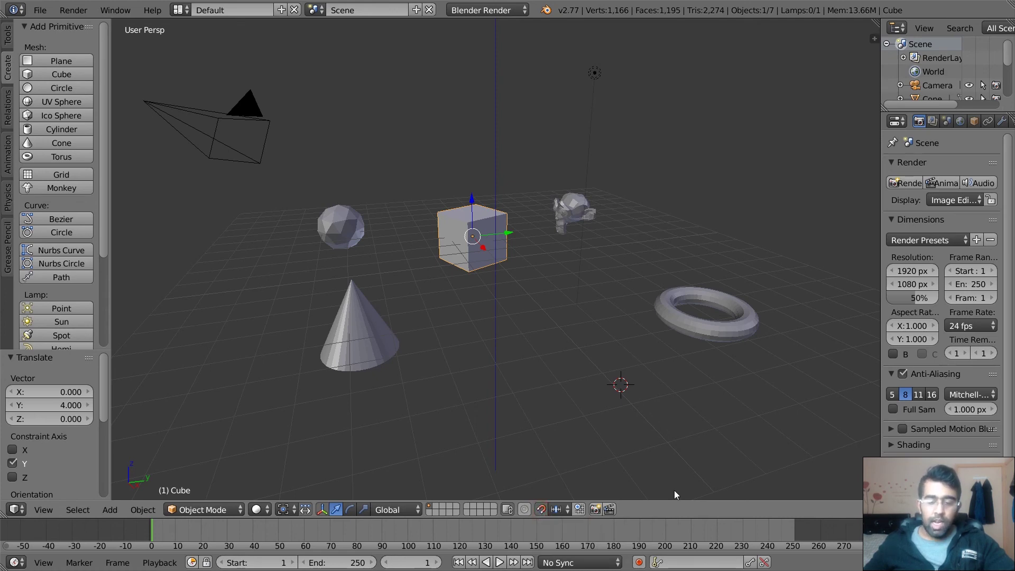
click(563, 509)
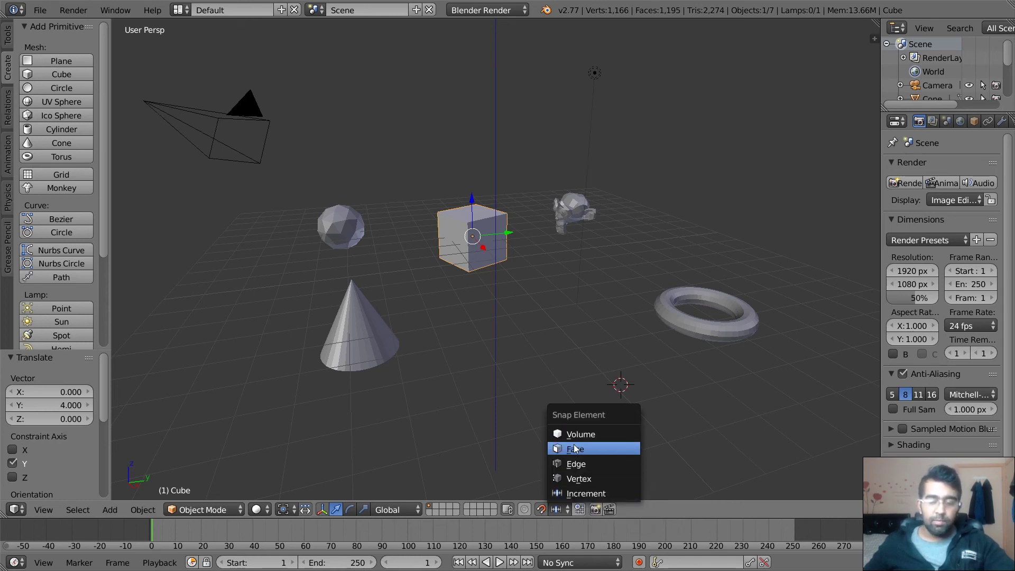
click(567, 478)
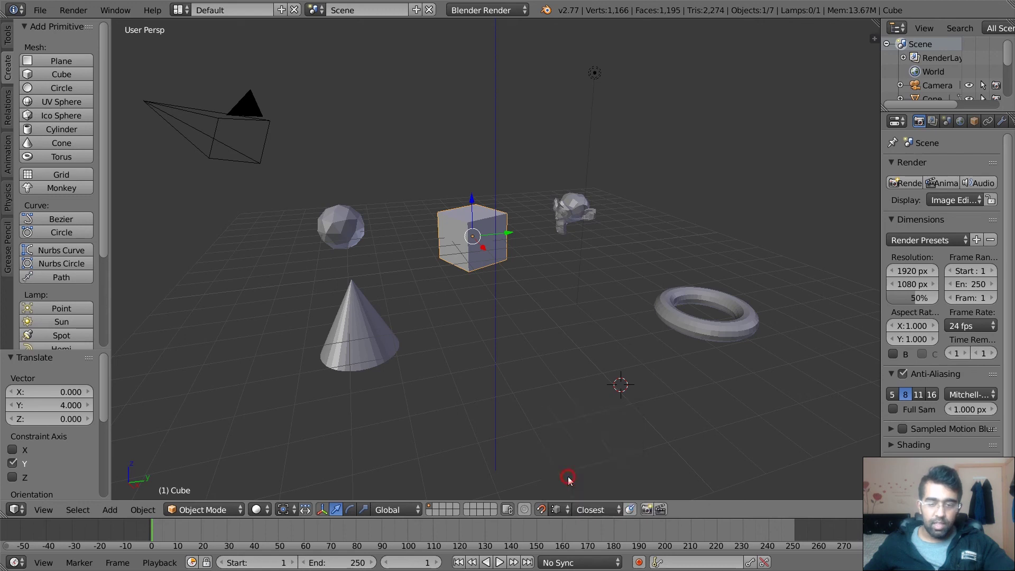
drag(503, 236, 492, 303)
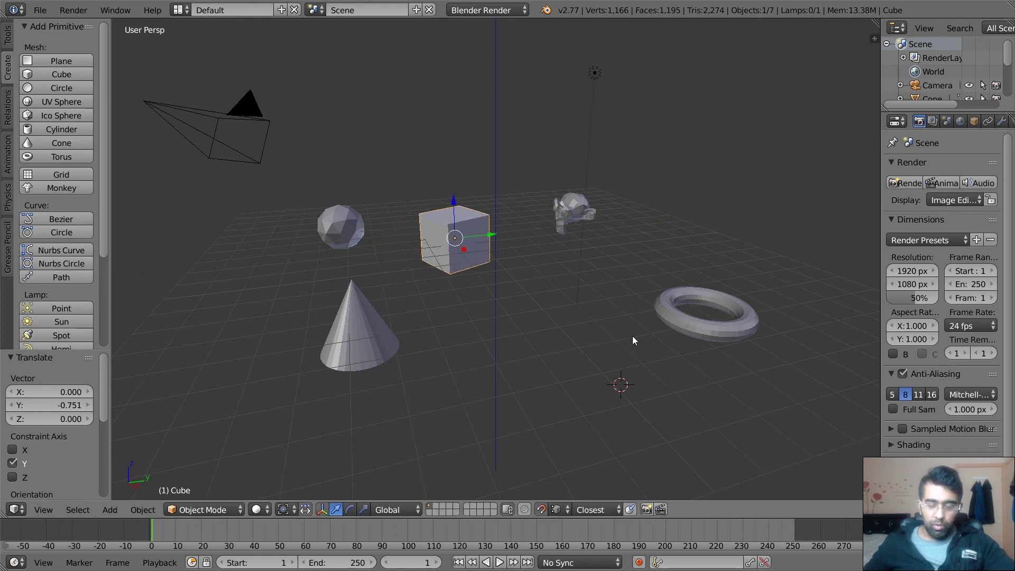
Set the snap element to Increment and move the cube 5 units along the X axis.
click(570, 508)
click(572, 494)
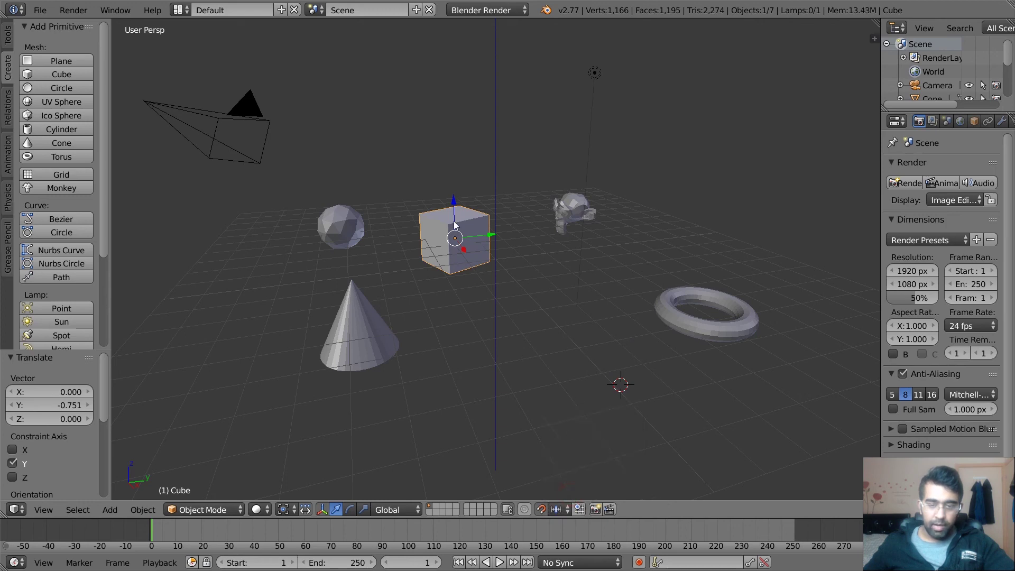
drag(460, 250, 478, 307)
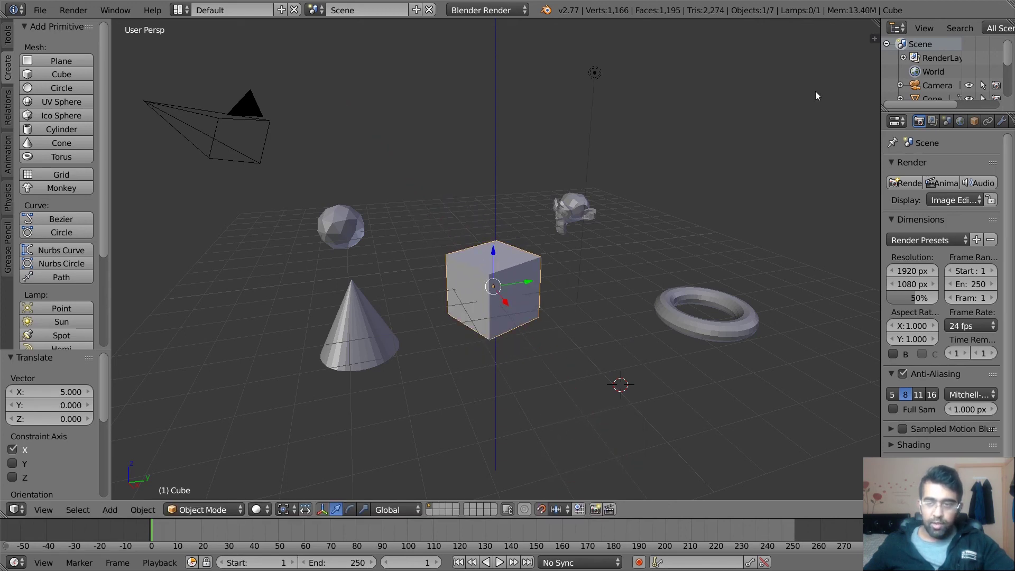
Show the 3D view's display settings and set the grid floor to 30 lines.
click(875, 41)
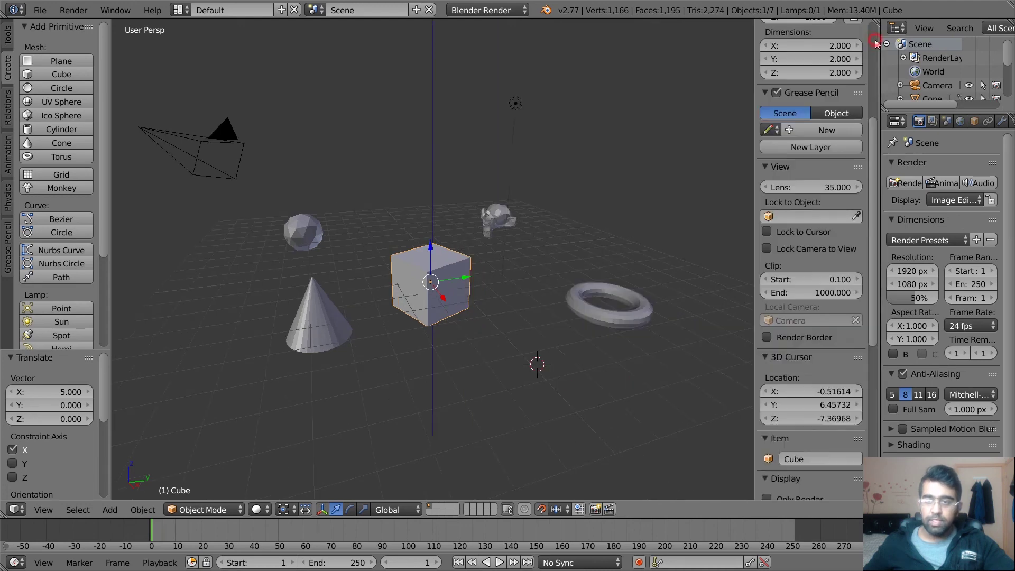
scroll(833, 276, down, 2)
scroll(825, 297, down, 4)
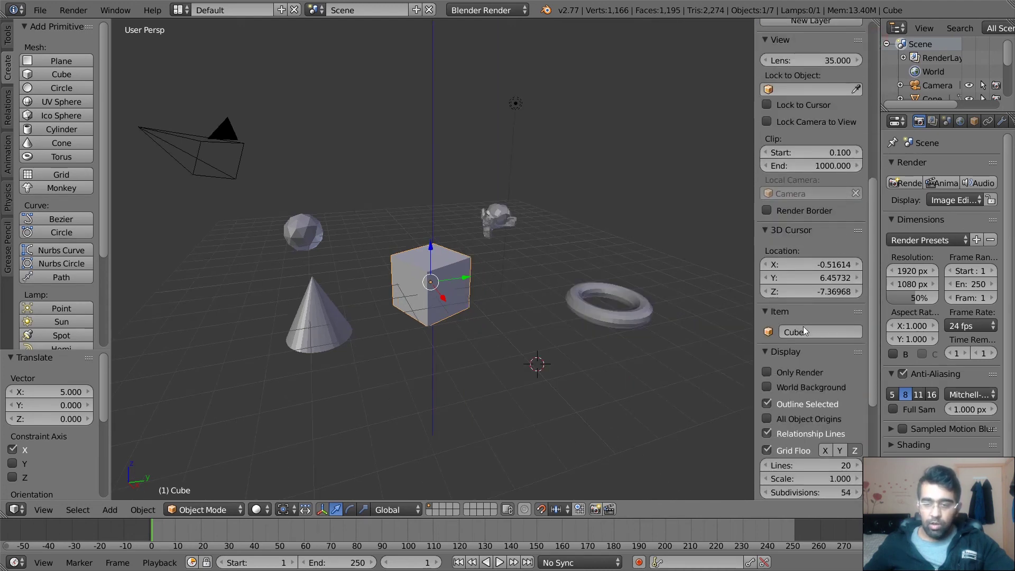
scroll(783, 352, down, 4)
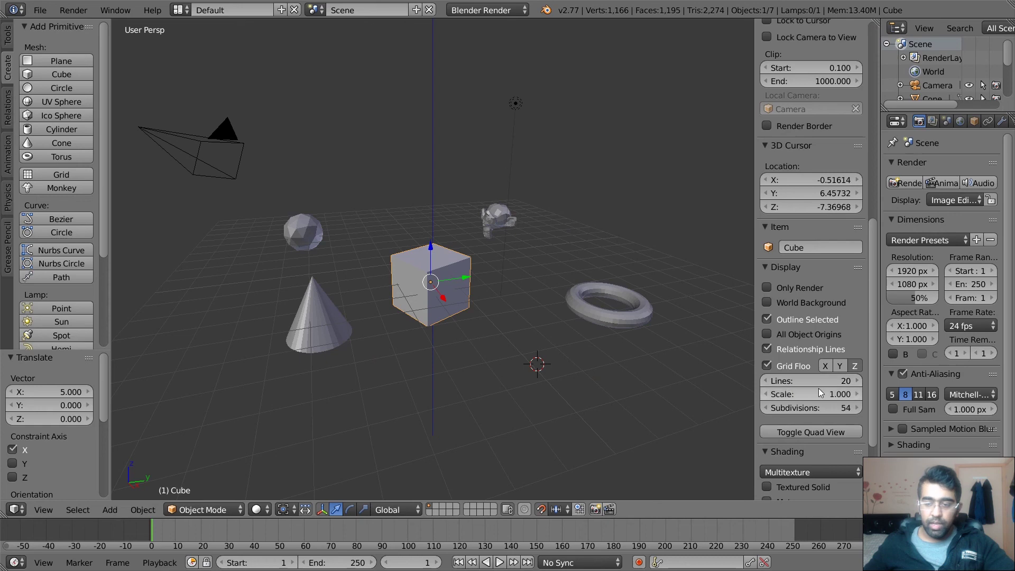
click(859, 381)
click(858, 381)
click(858, 381)
click(858, 381)
click(859, 381)
click(859, 382)
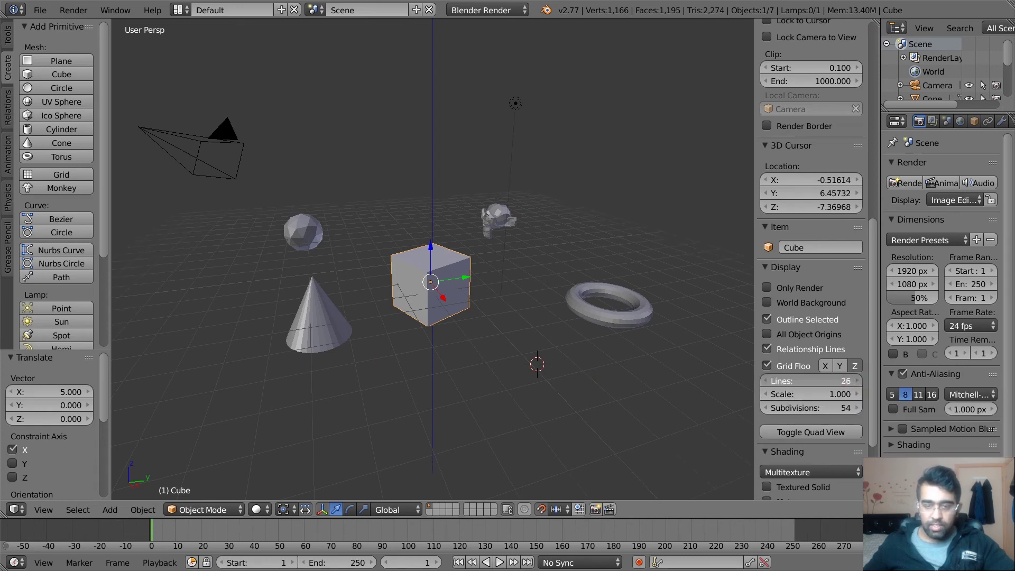
click(859, 381)
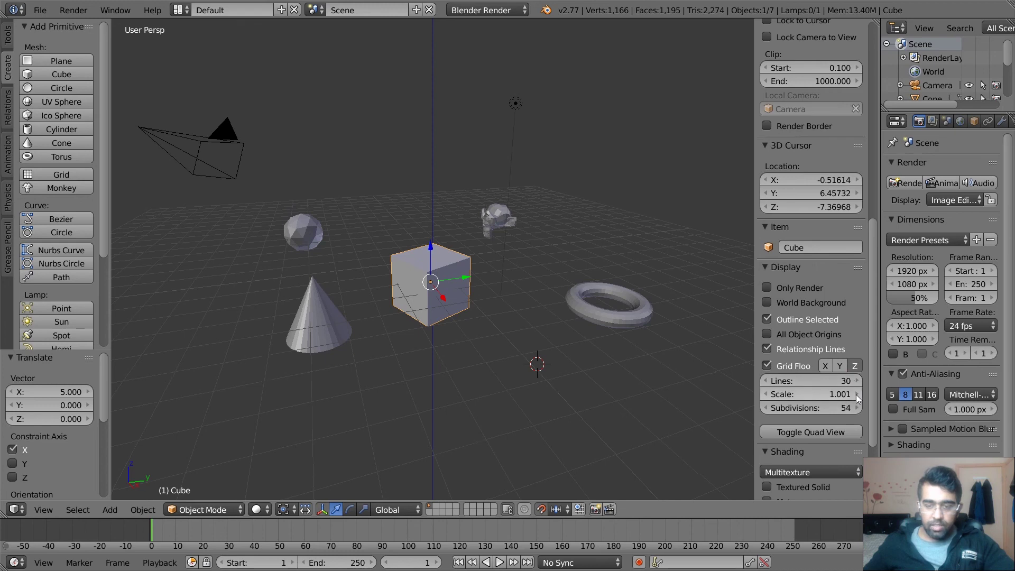
Try a grid floor scale of 1.005 and return it to 1.000.
click(856, 395)
click(856, 394)
click(857, 395)
click(856, 394)
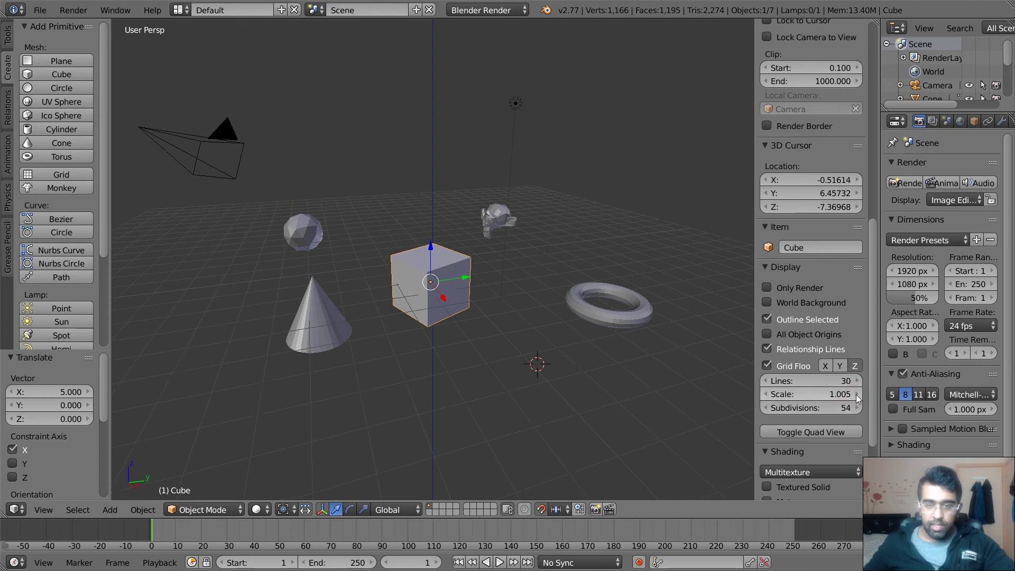
click(765, 395)
click(764, 394)
click(764, 394)
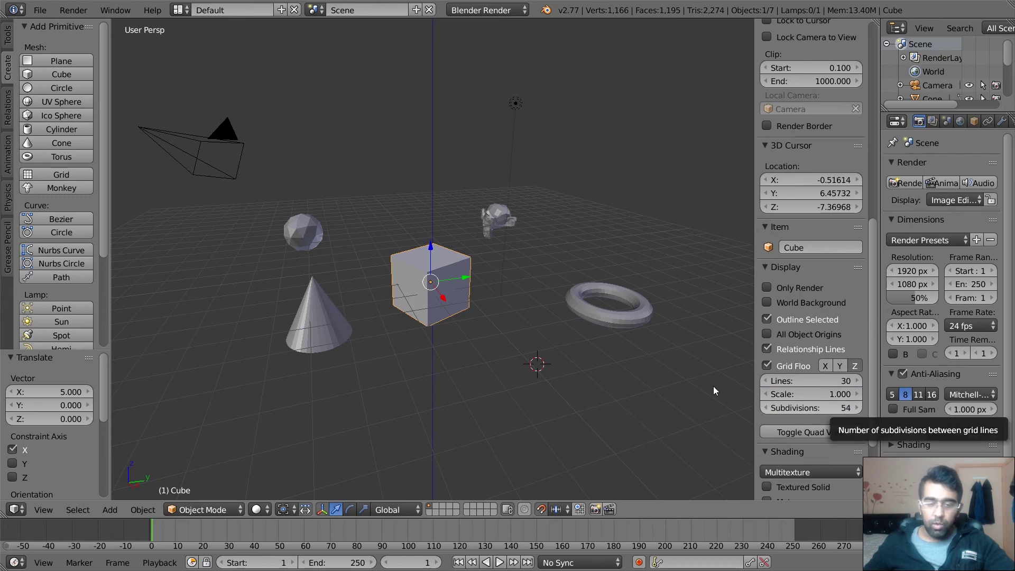
Move the cube -6 units along the X axis with increment snapping.
middle_drag(474, 311, 407, 307)
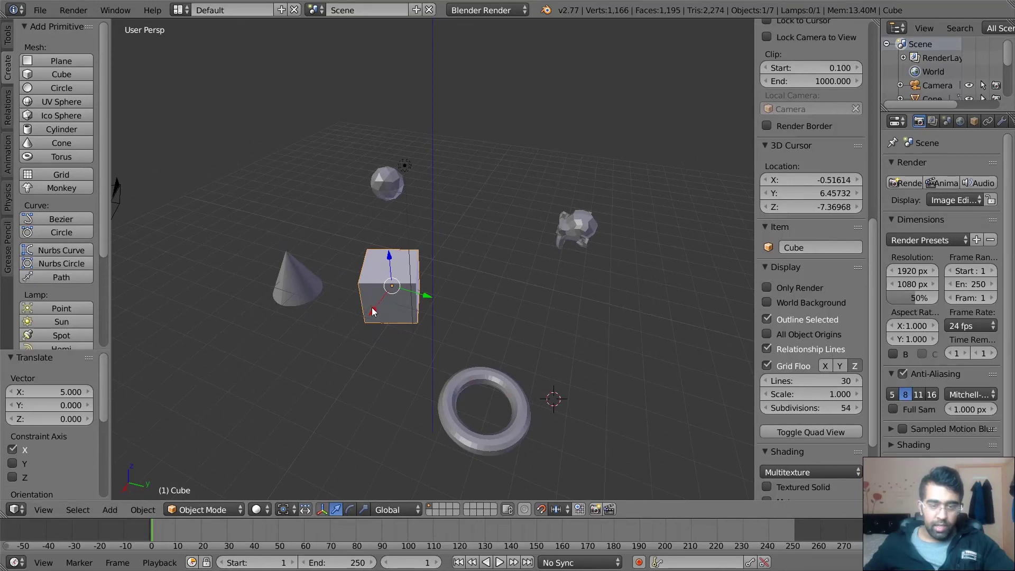
key(g)
key(x)
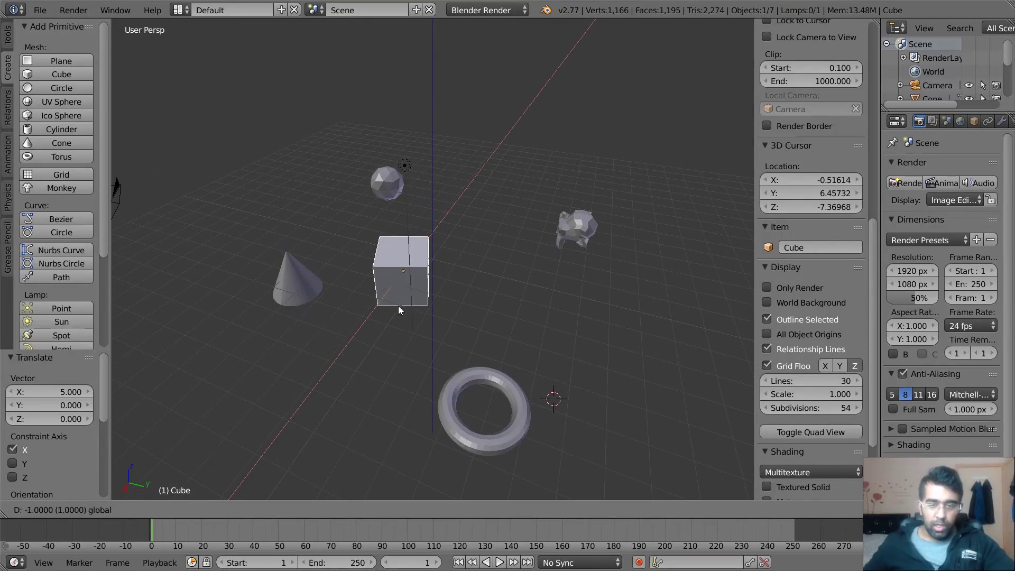
click(435, 245)
Set the snap element to Vertex and move the cube so its corner snaps to a vertex of the icosphere.
scroll(379, 176, up, 3)
middle_drag(379, 175, 415, 157)
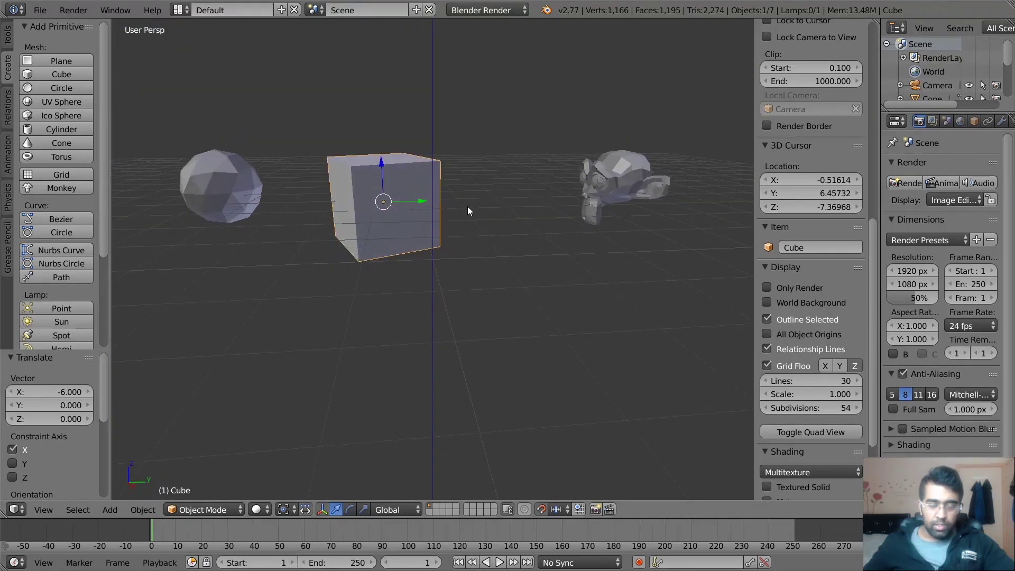
click(542, 508)
click(556, 508)
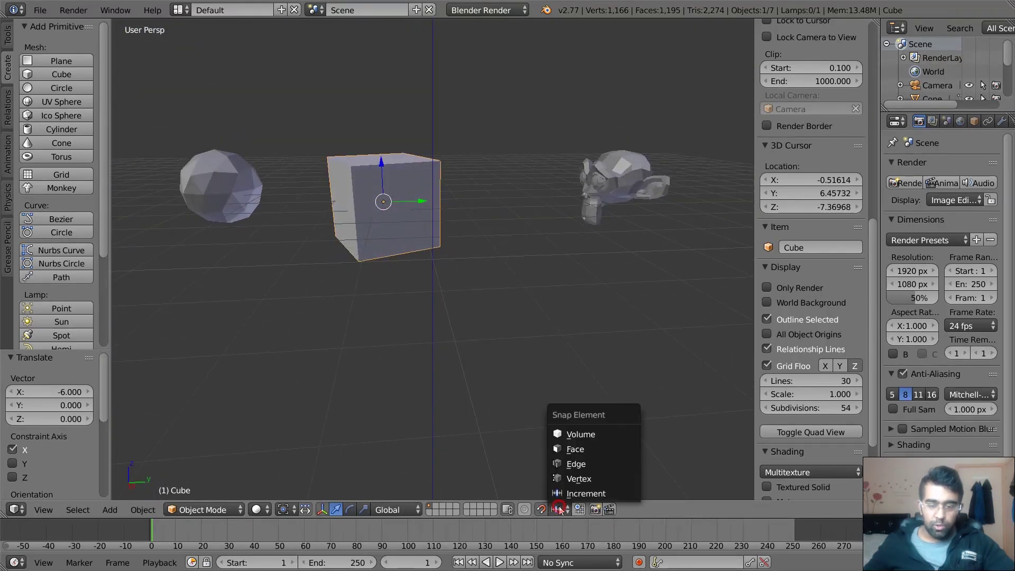
click(572, 478)
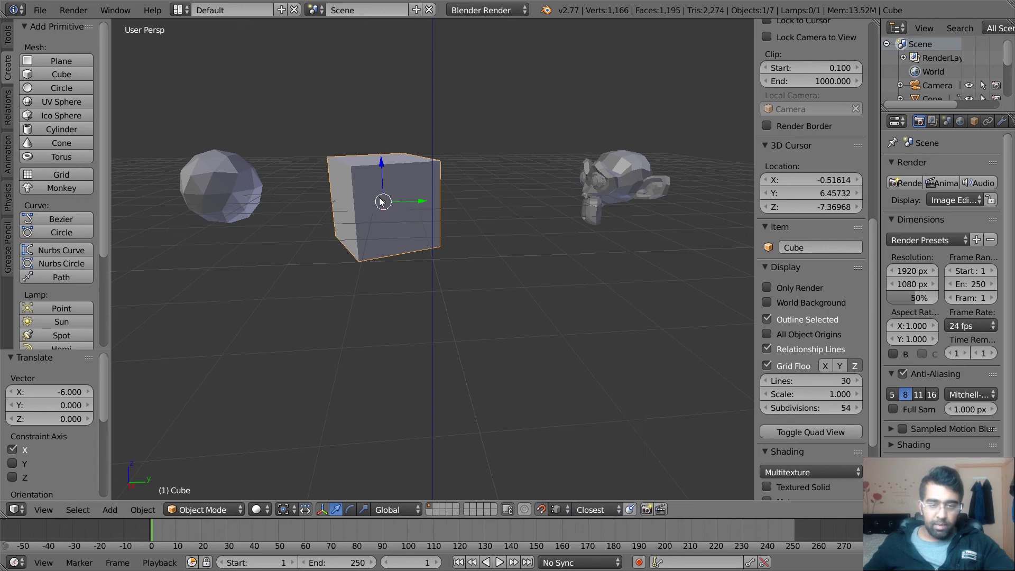
drag(383, 202, 261, 184)
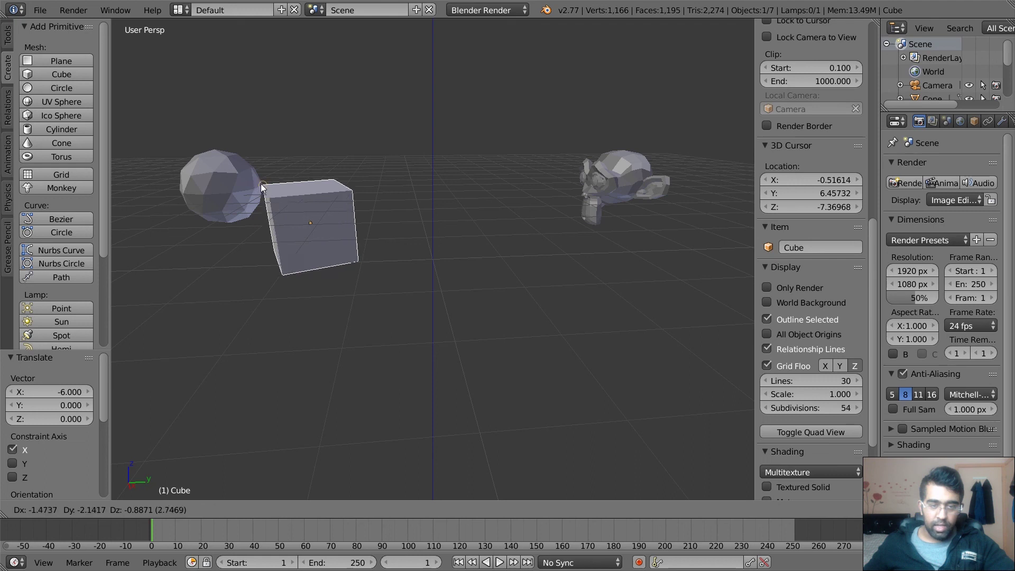
click(258, 183)
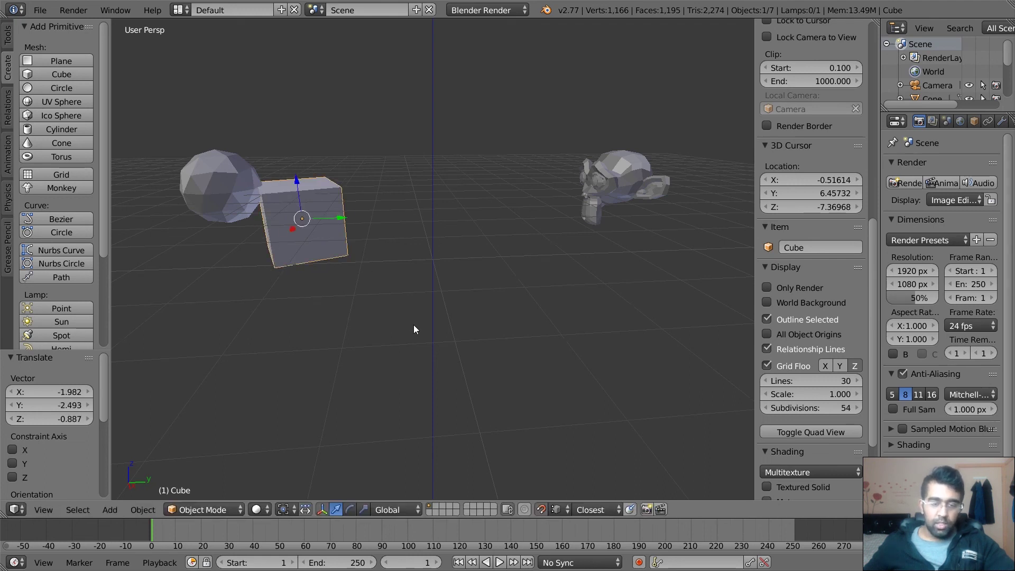
Switch the viewport to wireframe shading and move the cube freely to a spot between the icosphere and the monkey head.
click(262, 510)
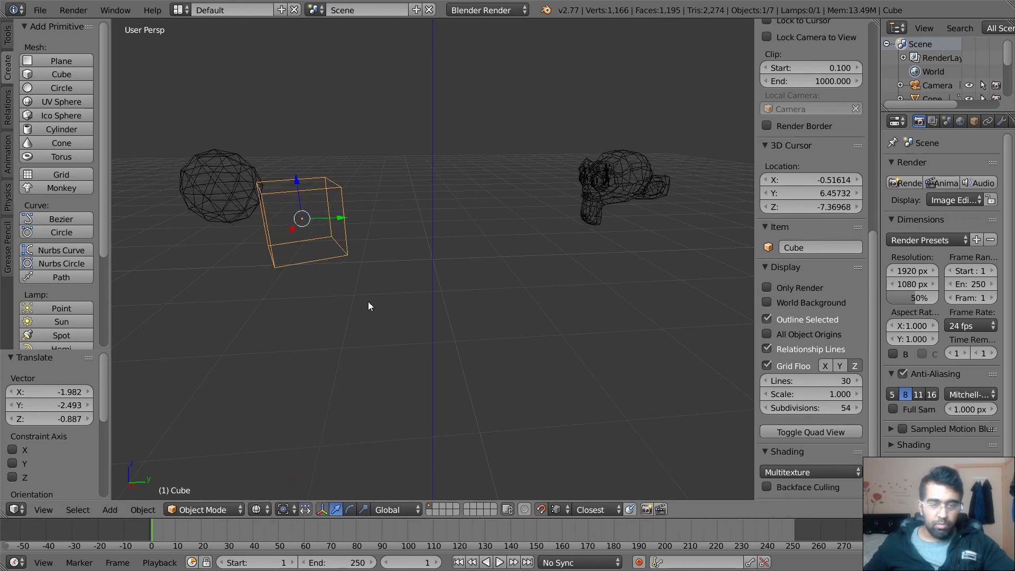
key(g)
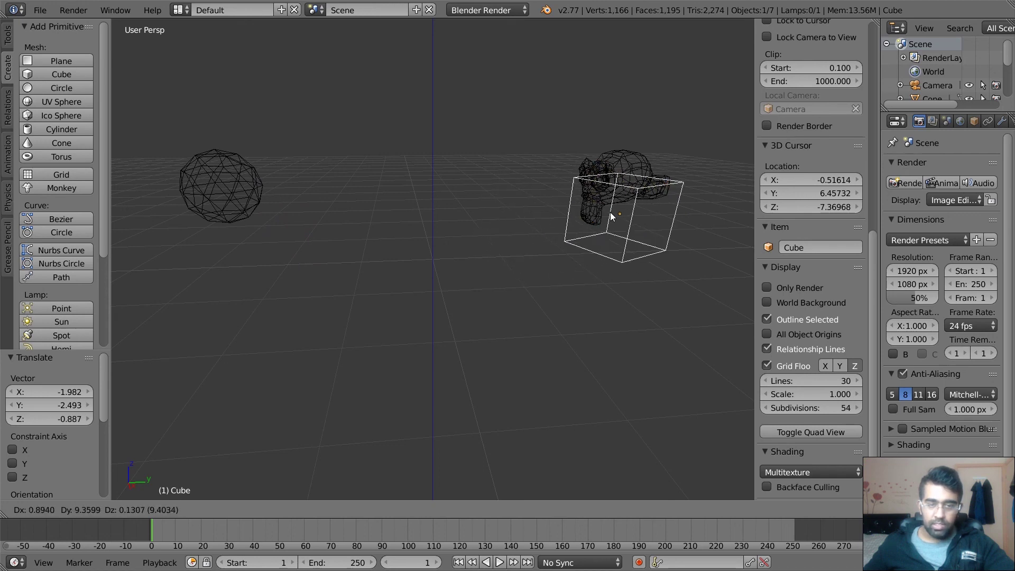
click(394, 200)
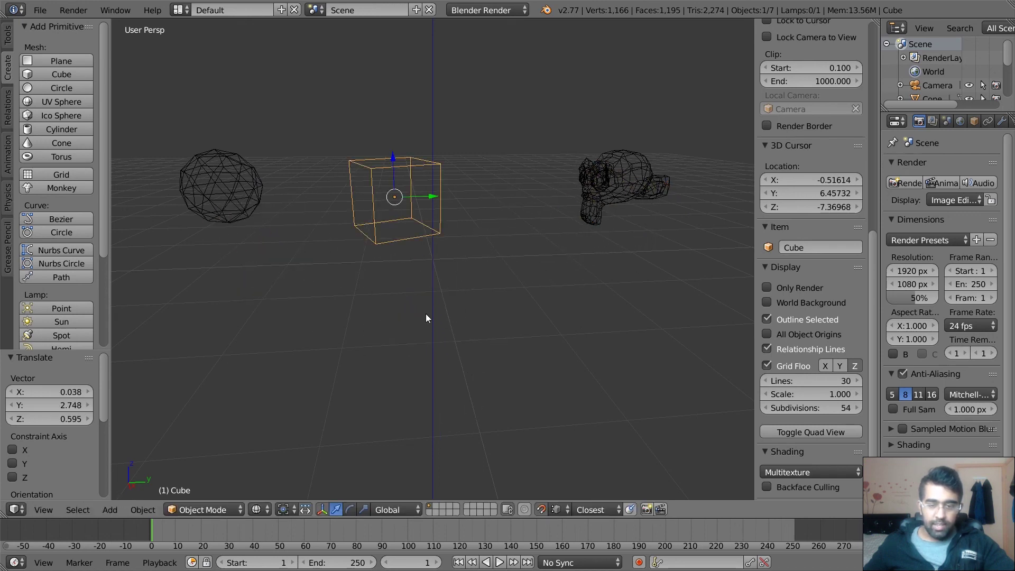
Set the snap element to Face and move the cube about -3.16 units along the Y axis against the icosphere.
click(555, 510)
click(572, 447)
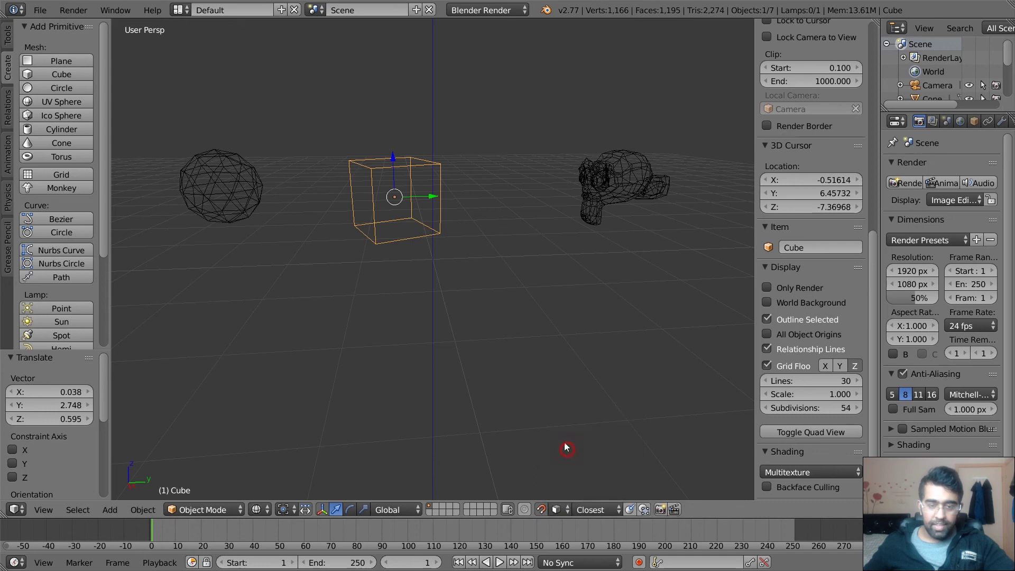
click(371, 192)
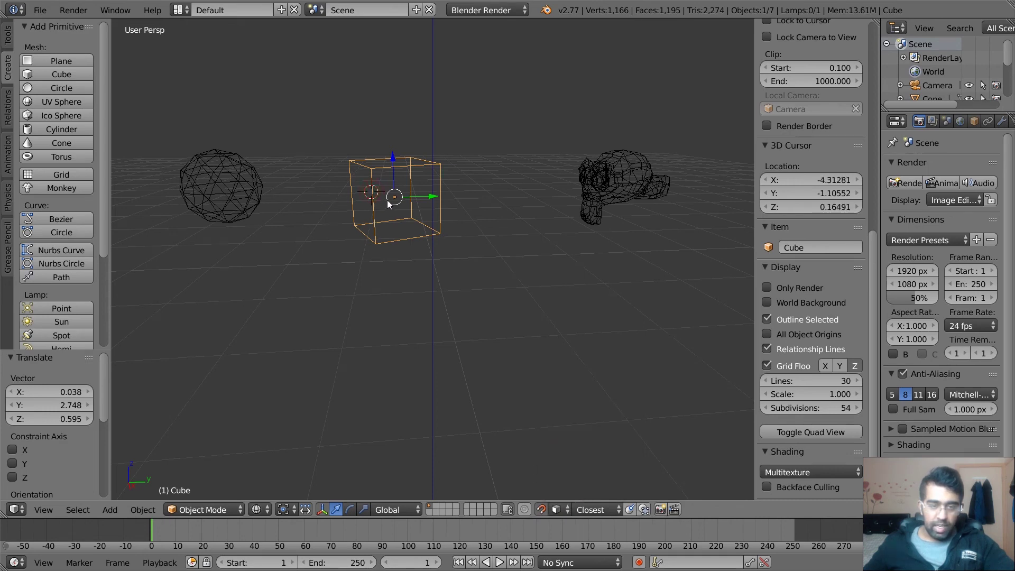
drag(387, 200, 215, 198)
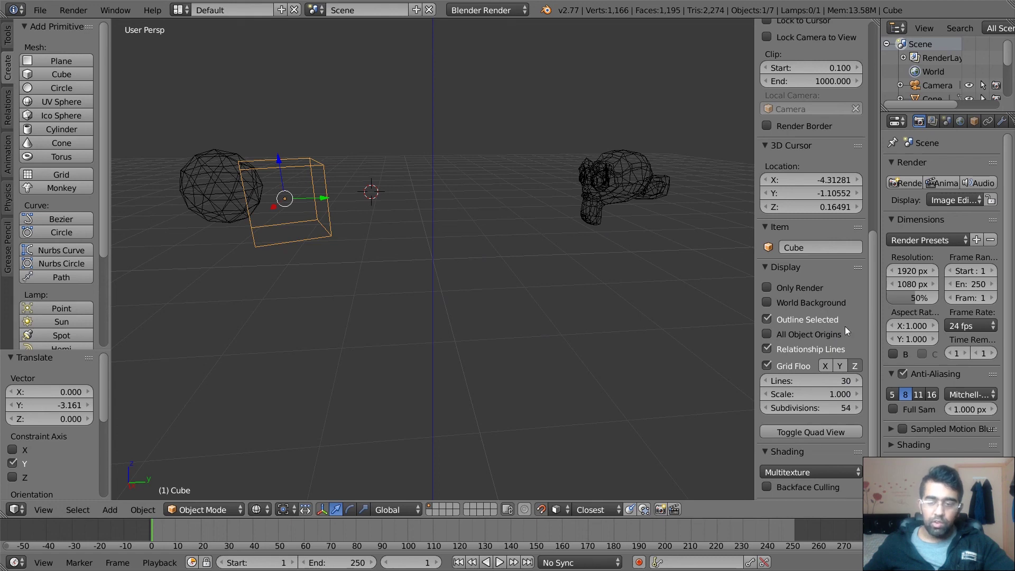
Move the cube about 4.5 units along the X axis, away from the icosphere.
scroll(367, 317, down, 2)
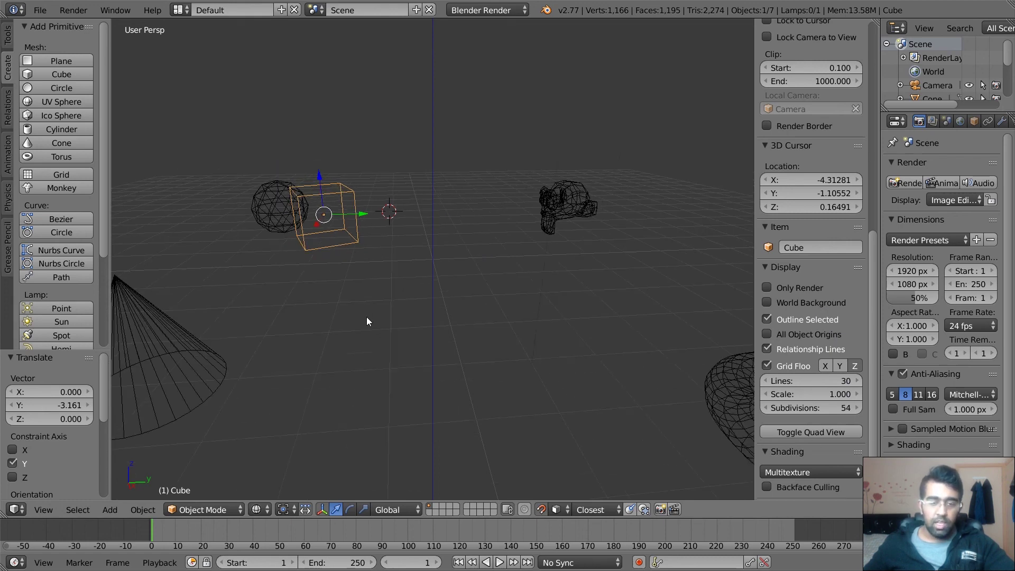
middle_drag(367, 316, 381, 366)
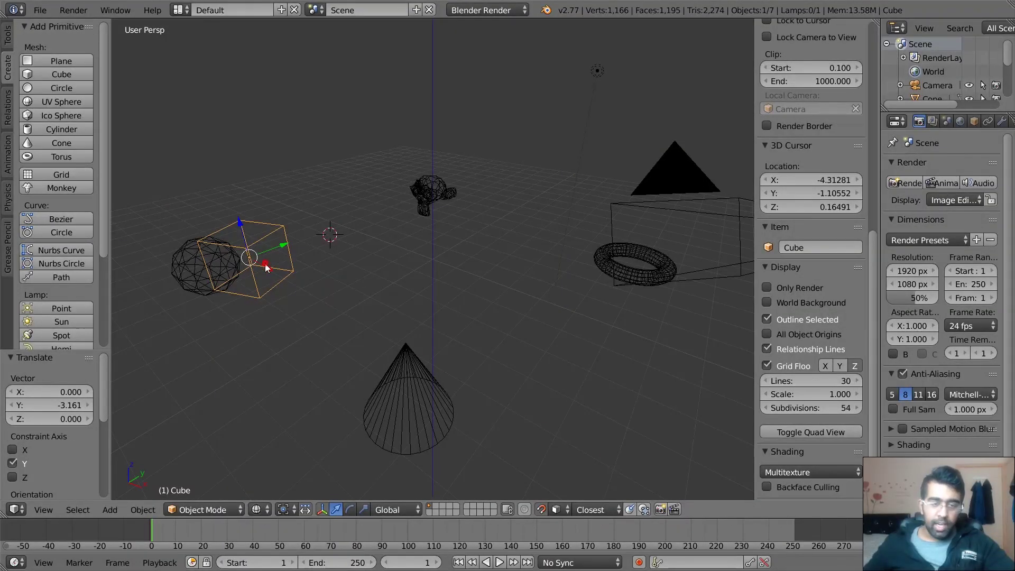
drag(265, 263, 370, 385)
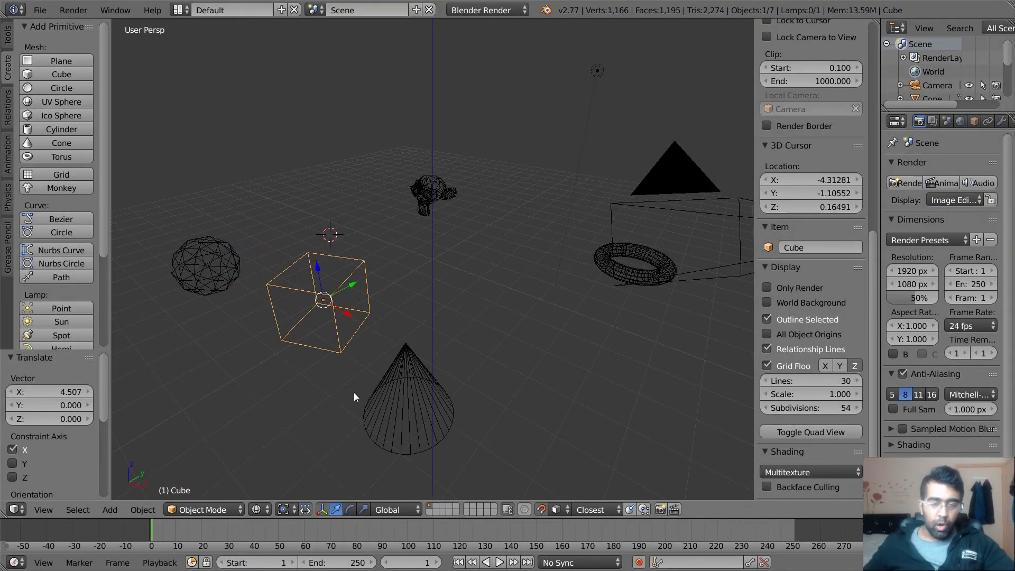
Snap the selected cube to the nearest grid division with Selection to Grid.
click(143, 510)
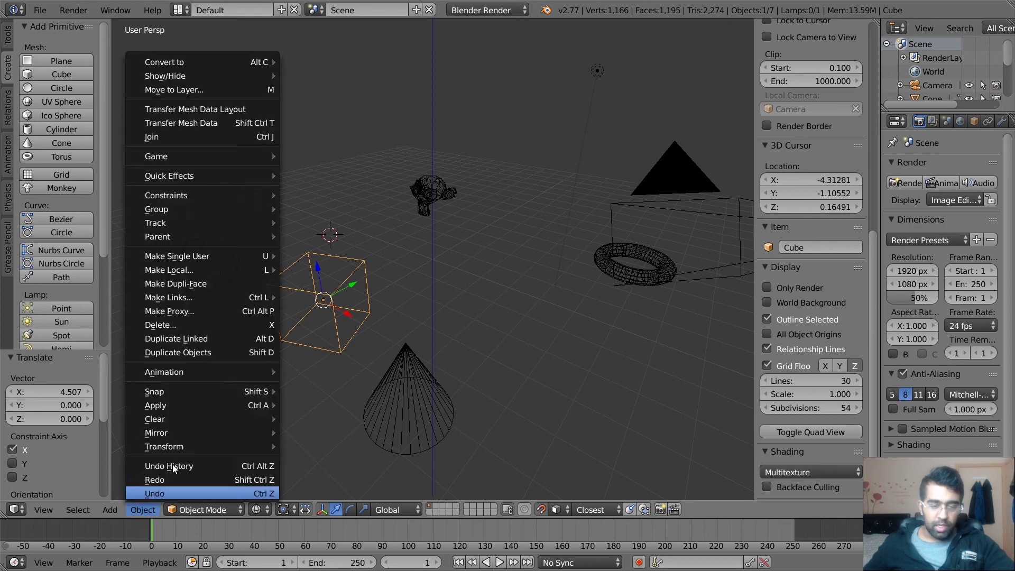
click(241, 392)
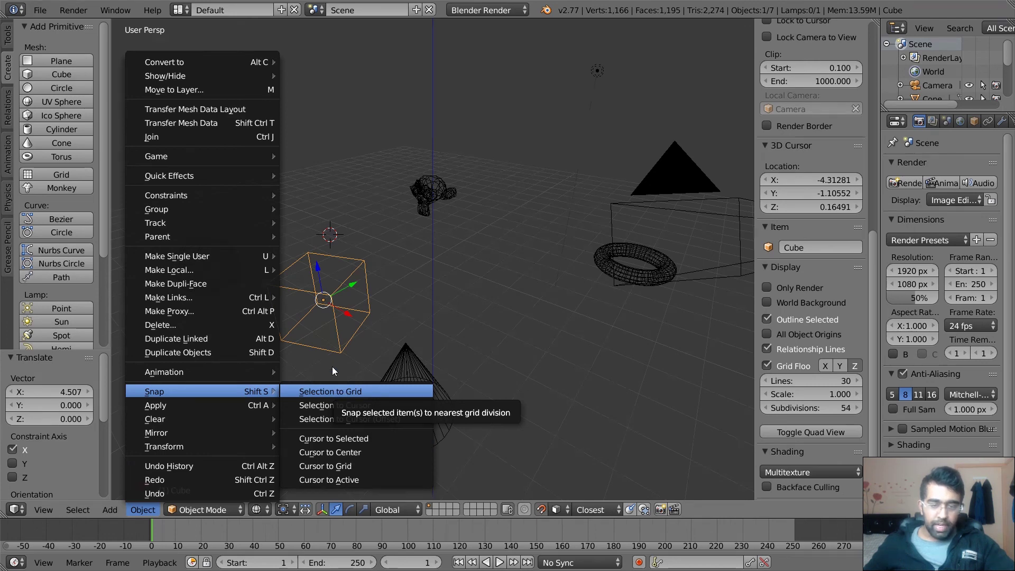
click(315, 392)
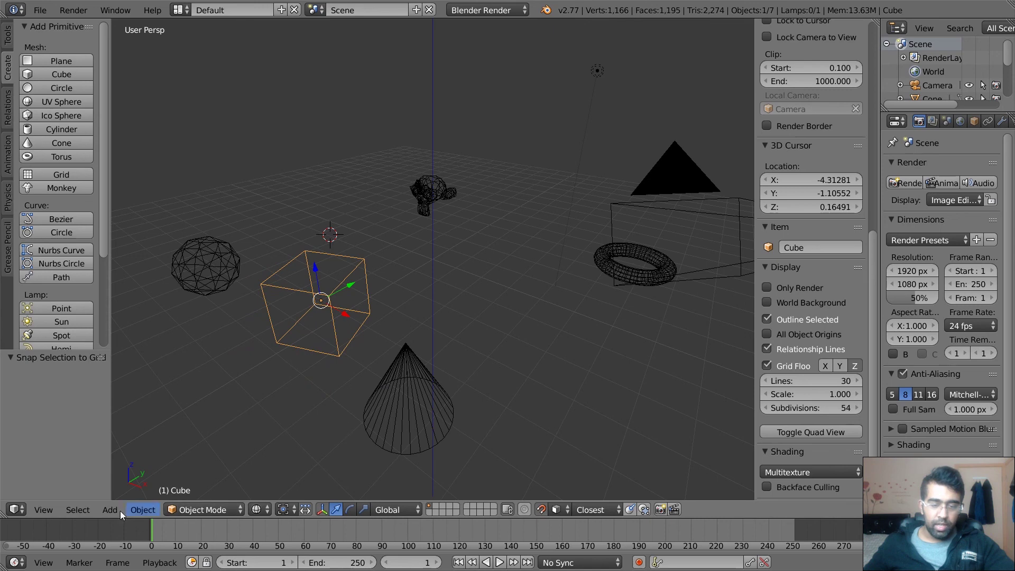
Place the 3D cursor in the empty space beside the torus, at about X 2.47, Y 3.82, Z -0.40, and snap the cube to it.
click(142, 510)
mouse_move(211, 391)
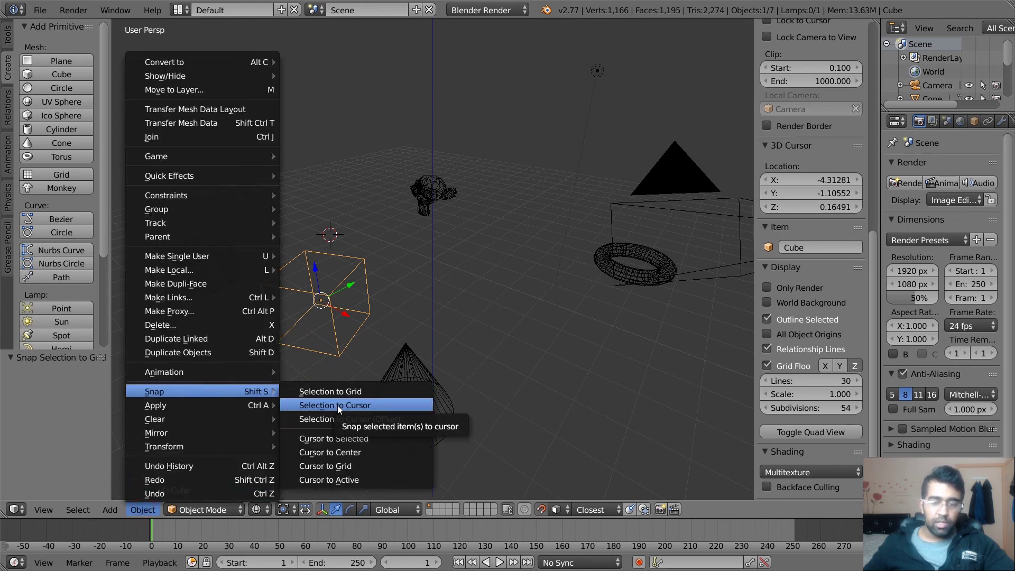
click(541, 251)
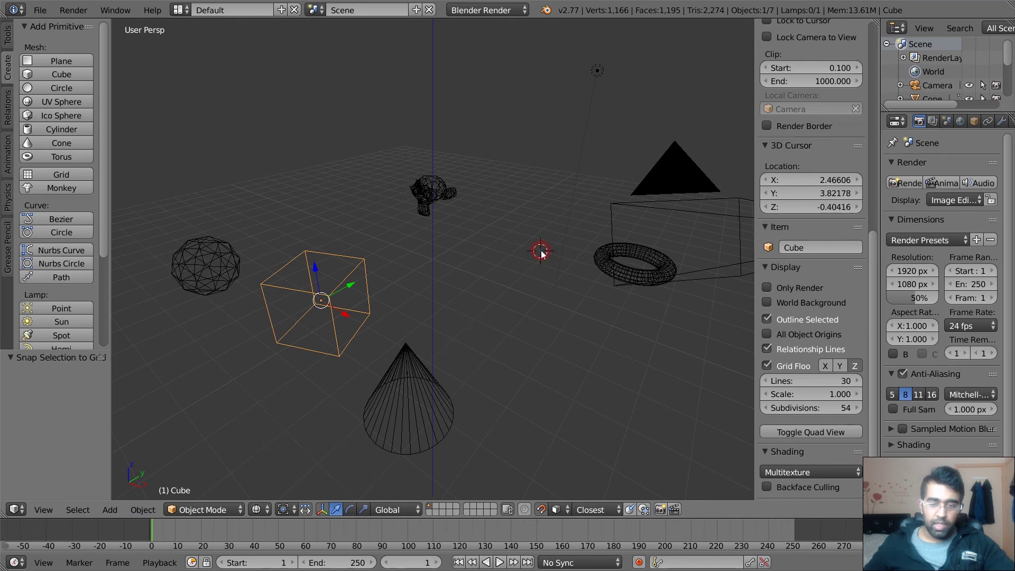
click(138, 509)
mouse_move(202, 395)
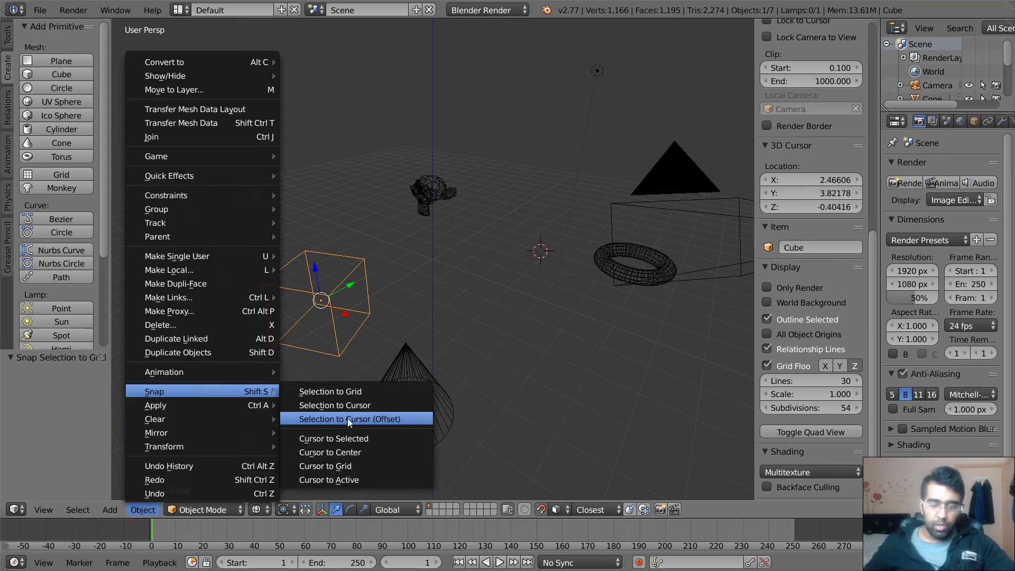
click(328, 405)
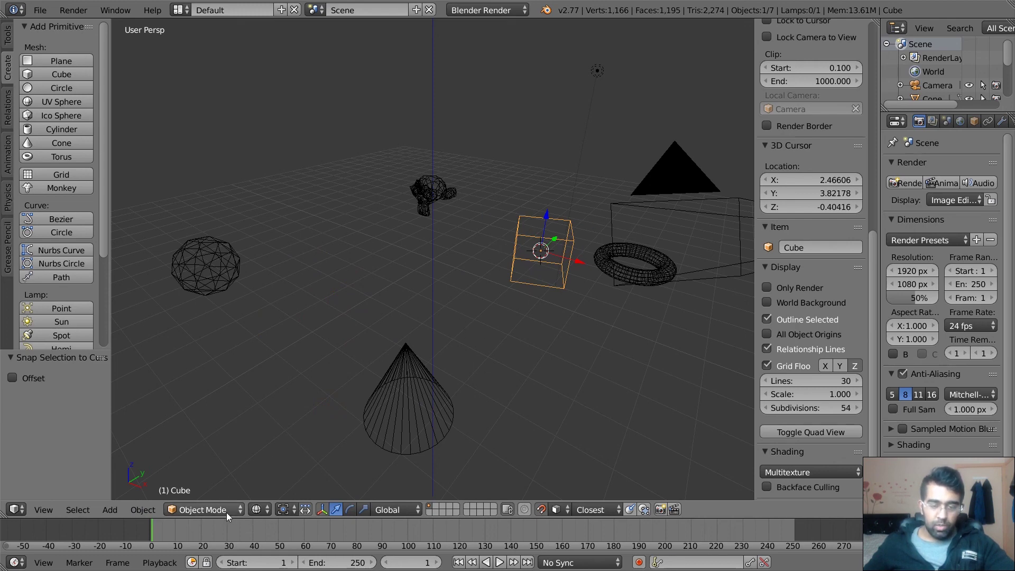
Apply Selection to Cursor (Offset) to the cube.
click(144, 510)
click(215, 390)
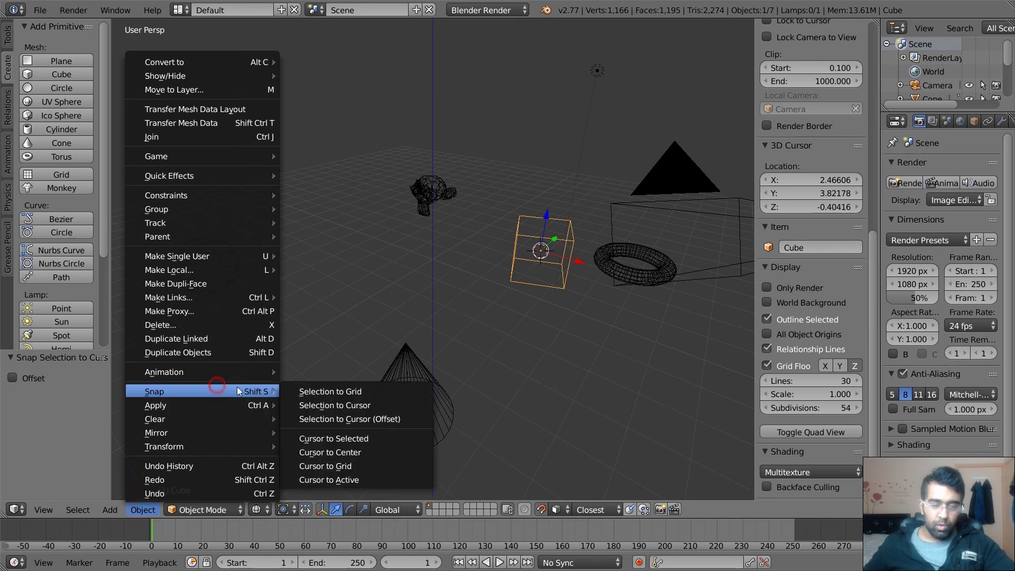
click(341, 423)
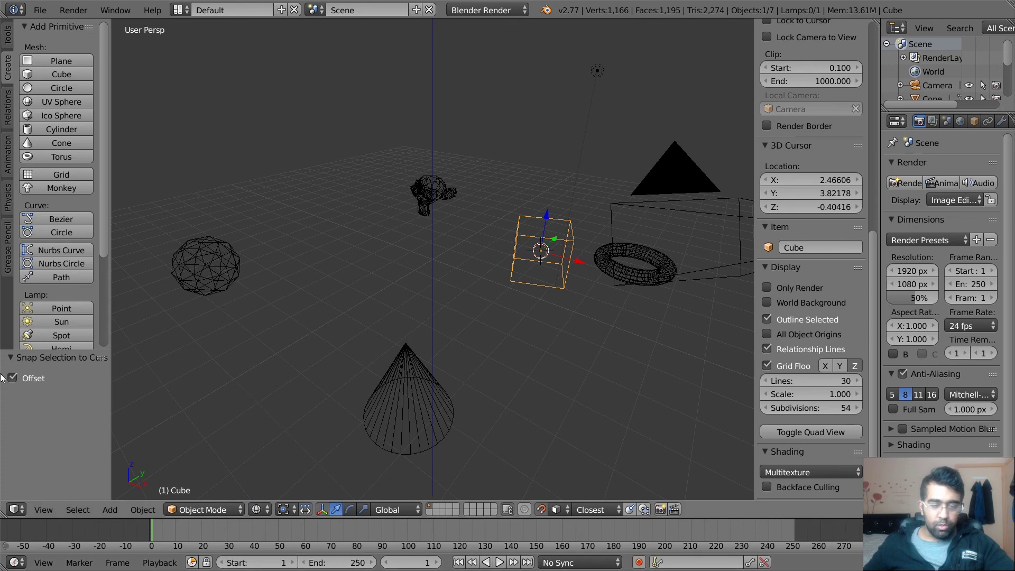
Snap the 3D cursor to the nearest grid point with Cursor to Grid.
click(140, 509)
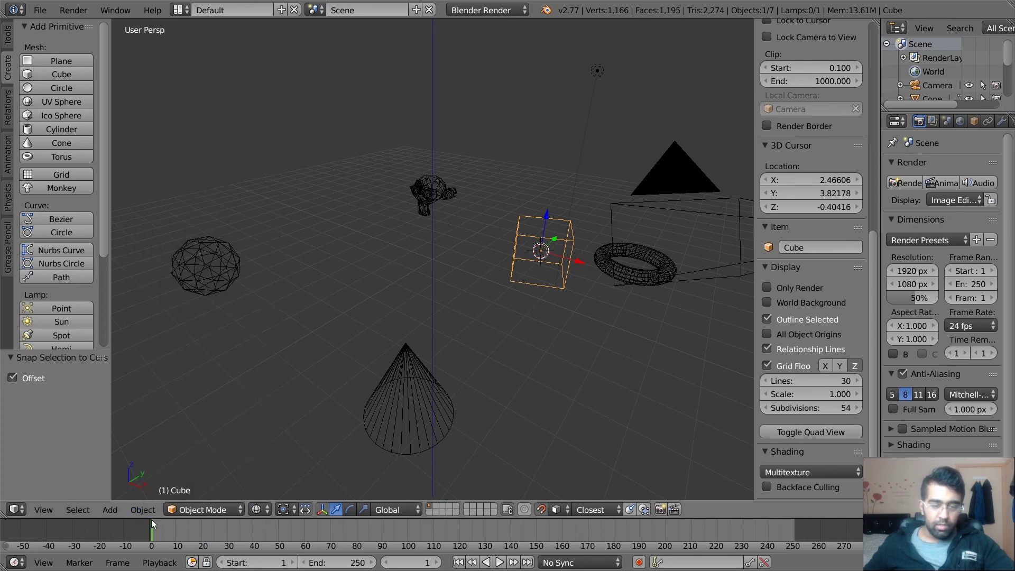
click(139, 512)
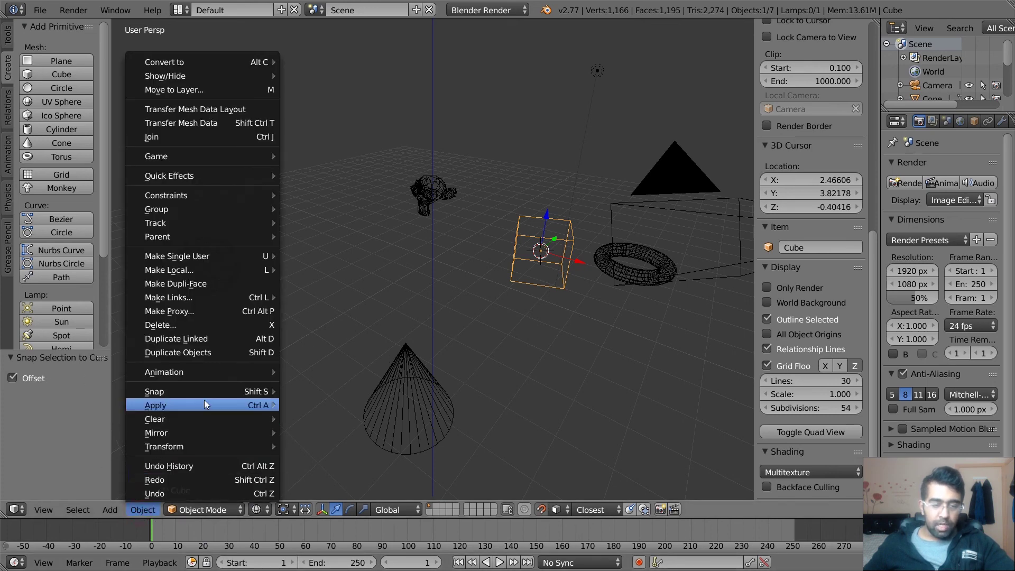
mouse_move(205, 391)
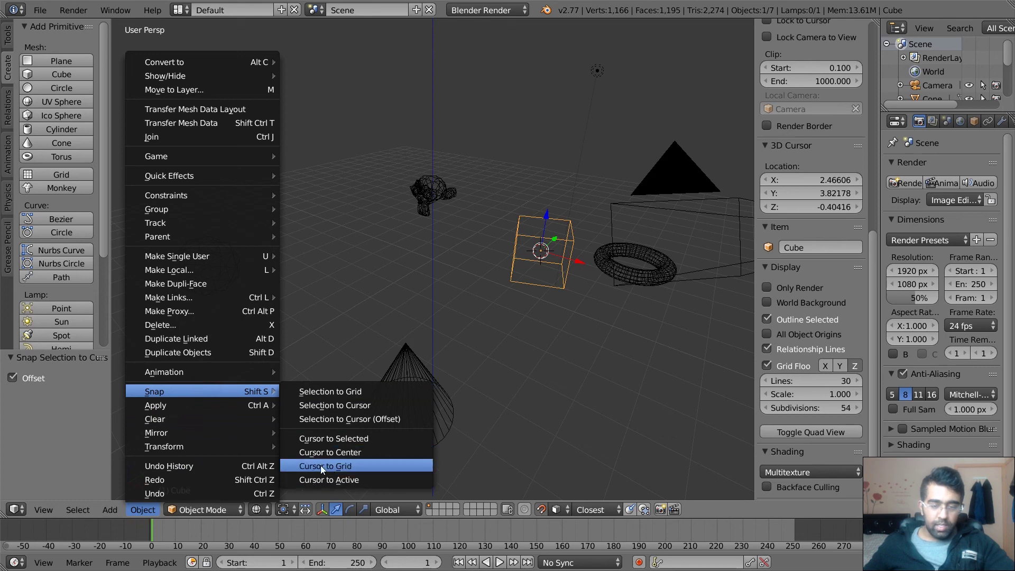
click(335, 468)
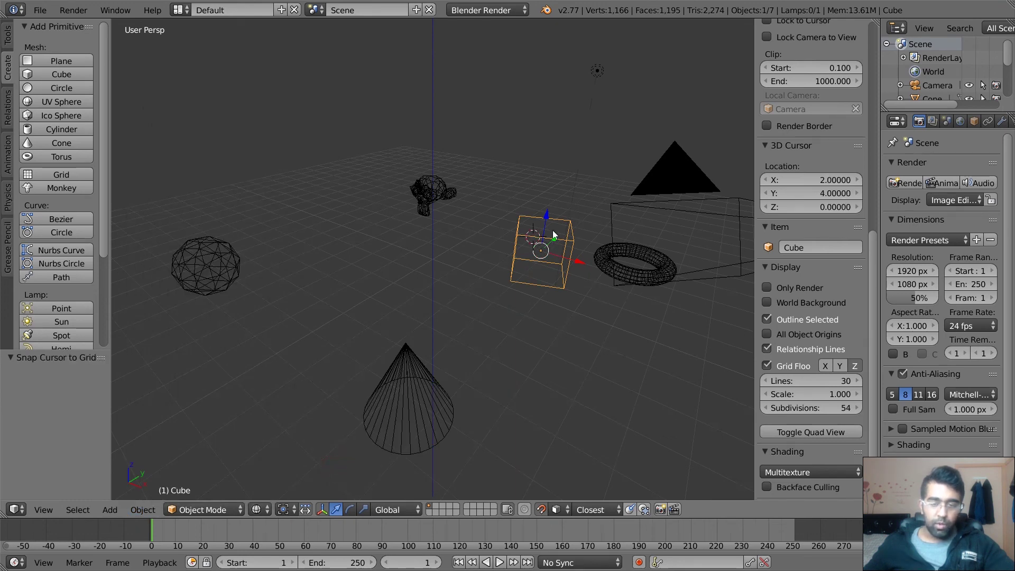
Snap the cube to the 3D cursor's grid-aligned position with Selection to Cursor.
click(143, 510)
mouse_move(192, 392)
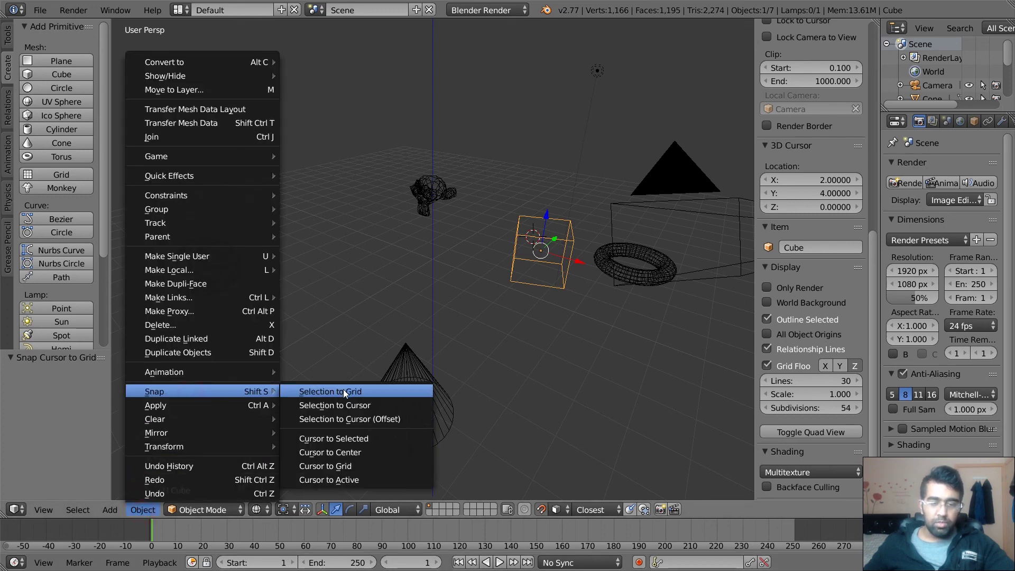
click(335, 406)
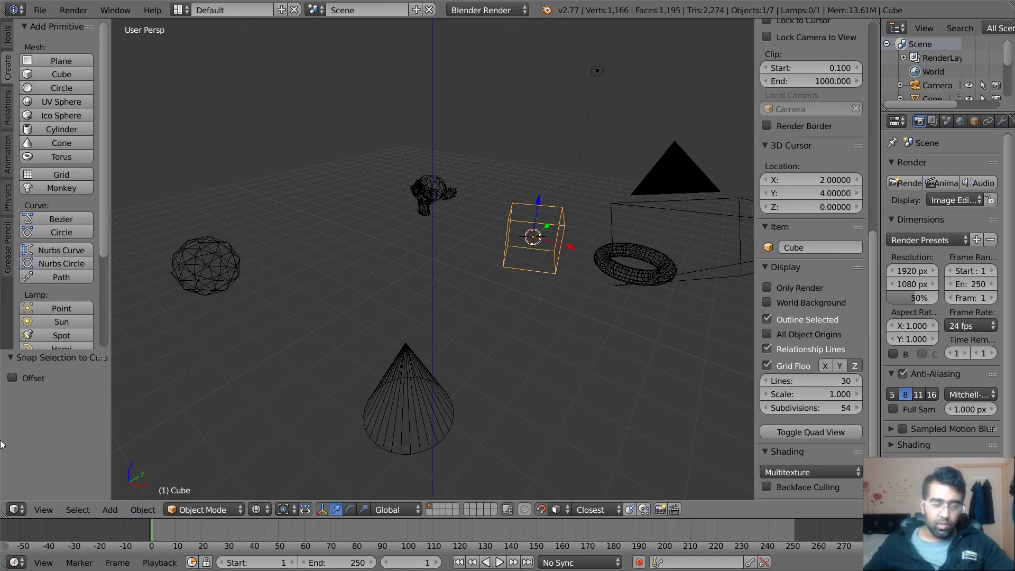
Inspect the cube's placement in quad view and return to the single perspective view.
click(47, 509)
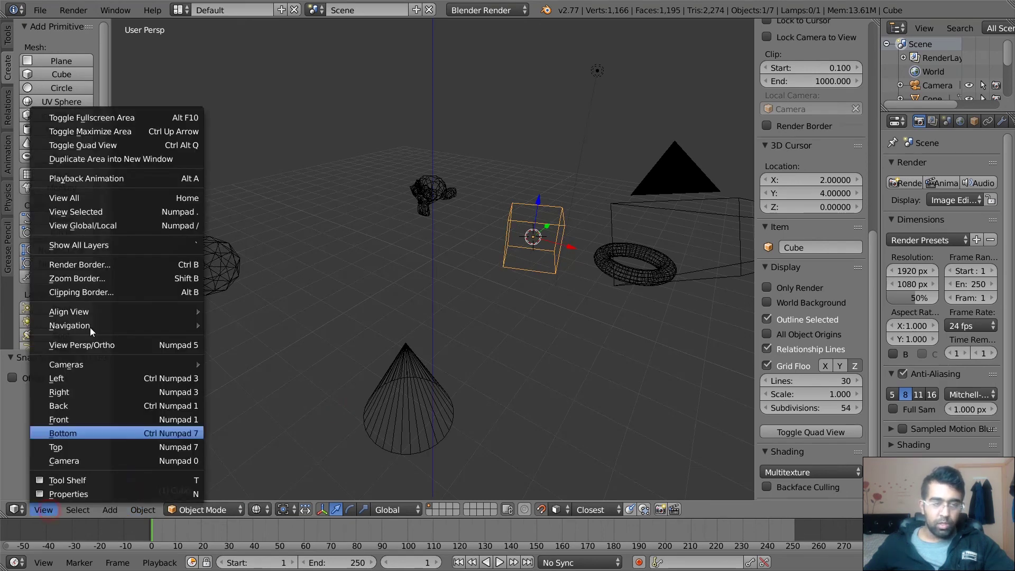
click(87, 146)
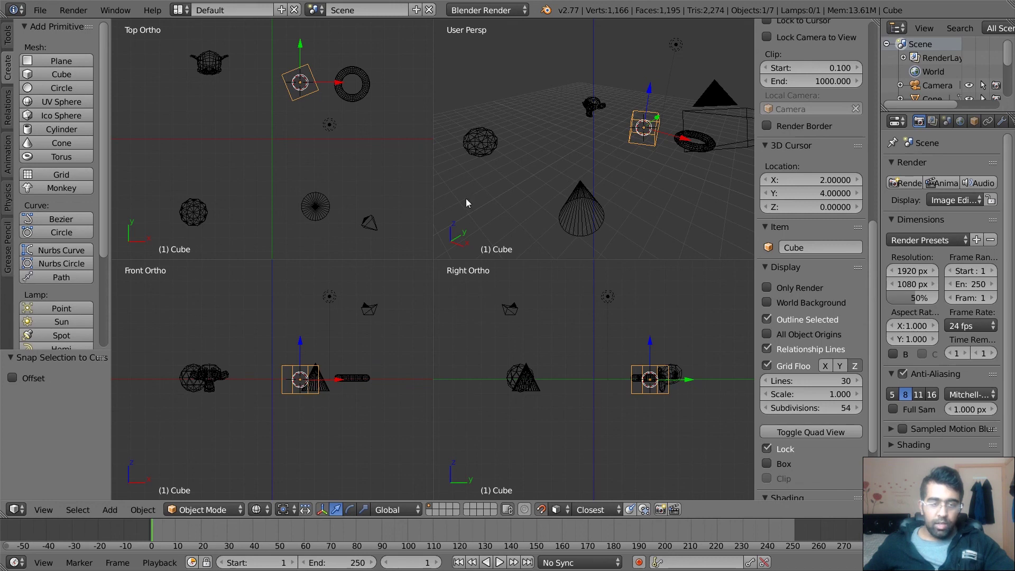
click(45, 510)
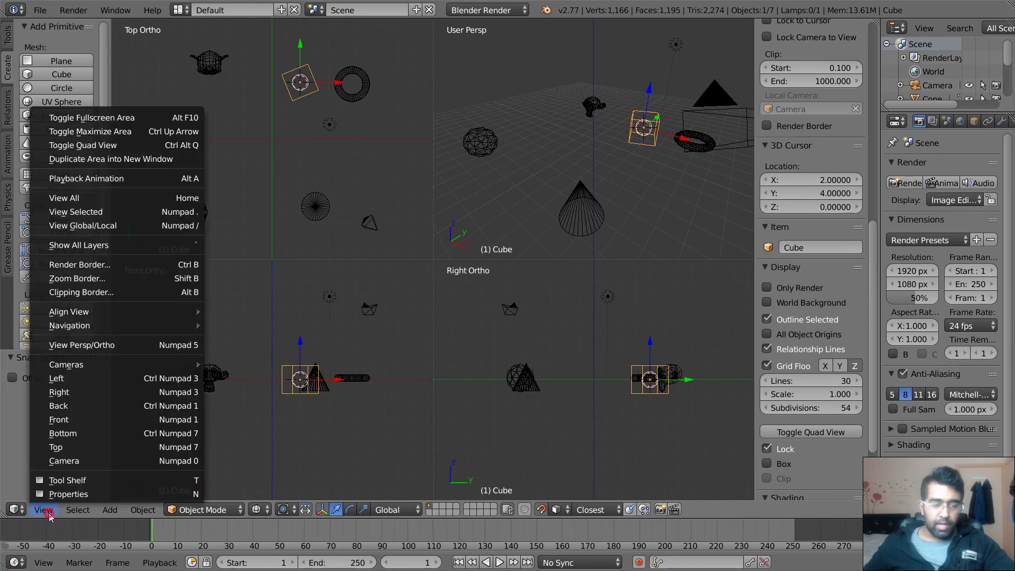
click(110, 145)
middle_drag(481, 276, 482, 274)
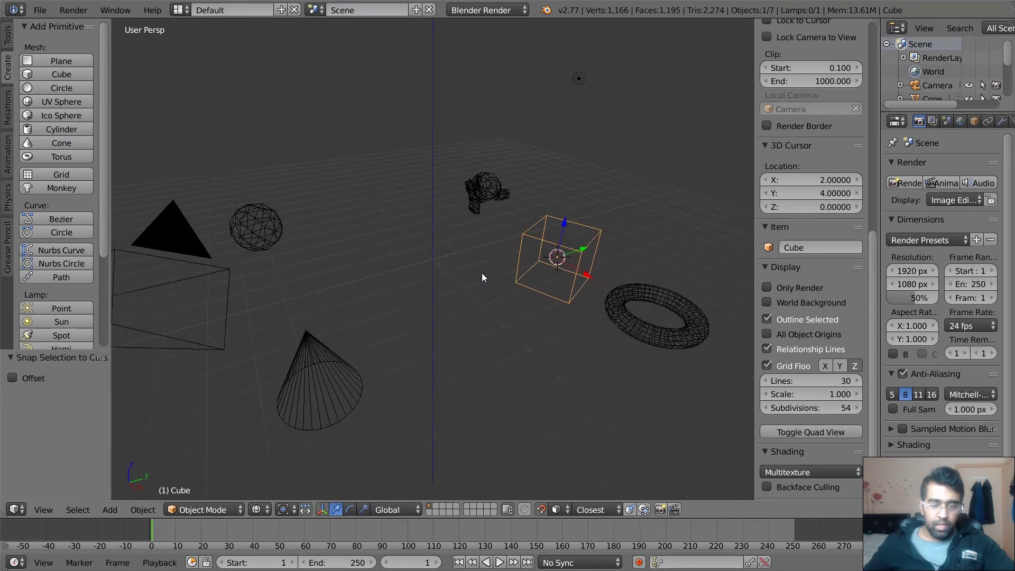
Select the torus as the active object and snap the 3D cursor to it with Cursor to Active.
click(142, 509)
mouse_move(200, 396)
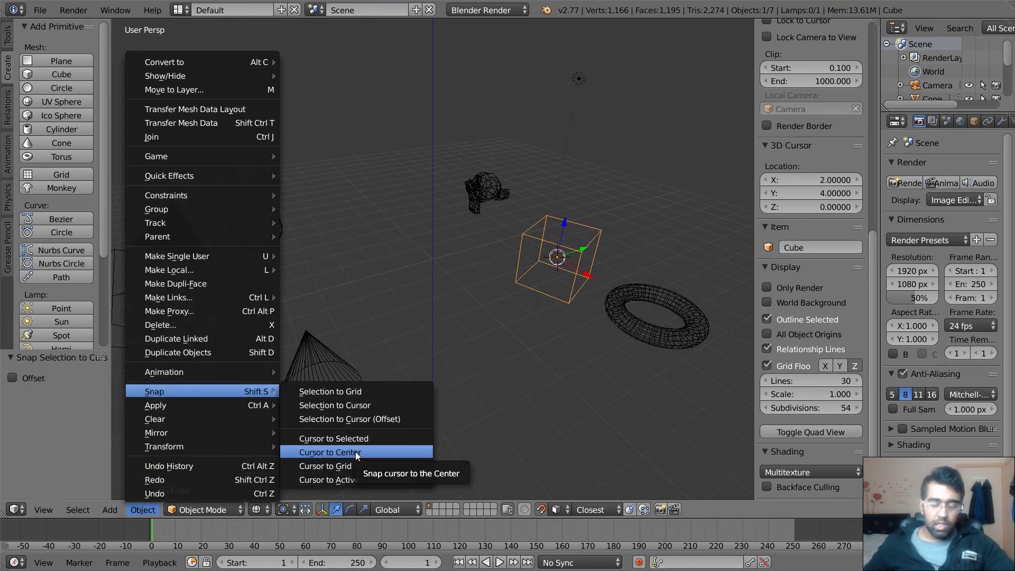
click(332, 479)
right_click(687, 338)
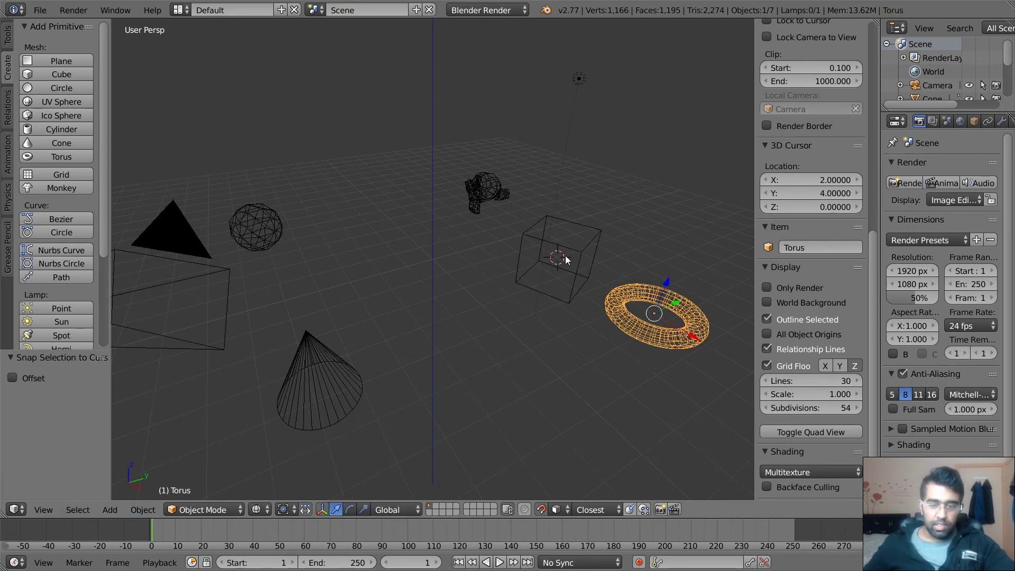
click(151, 511)
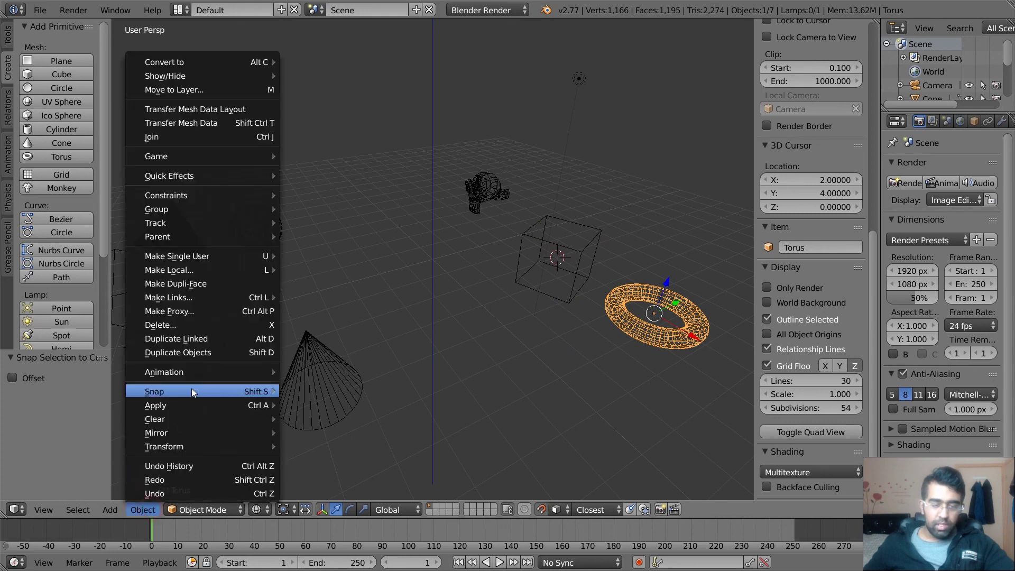
mouse_move(192, 387)
click(339, 479)
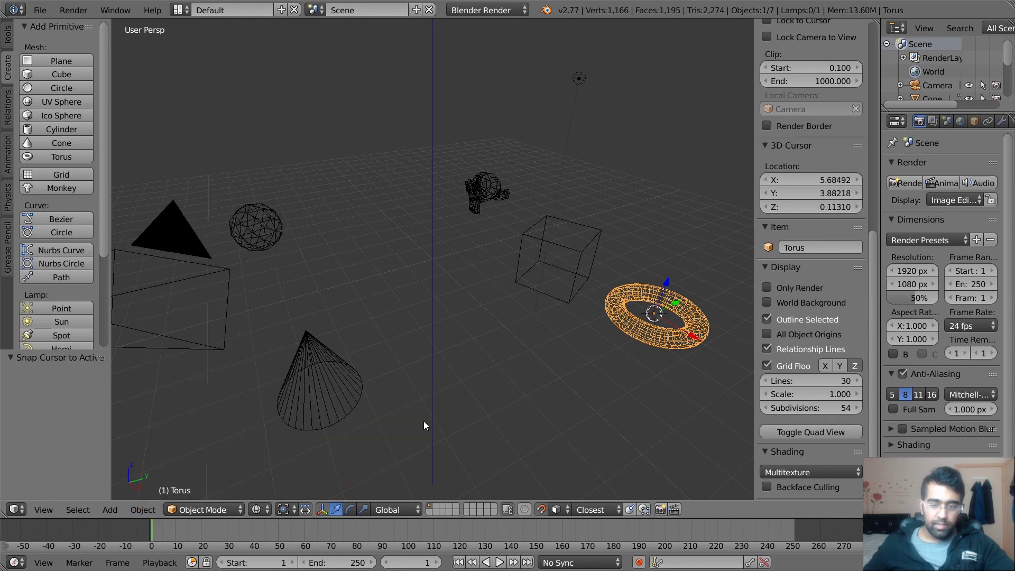